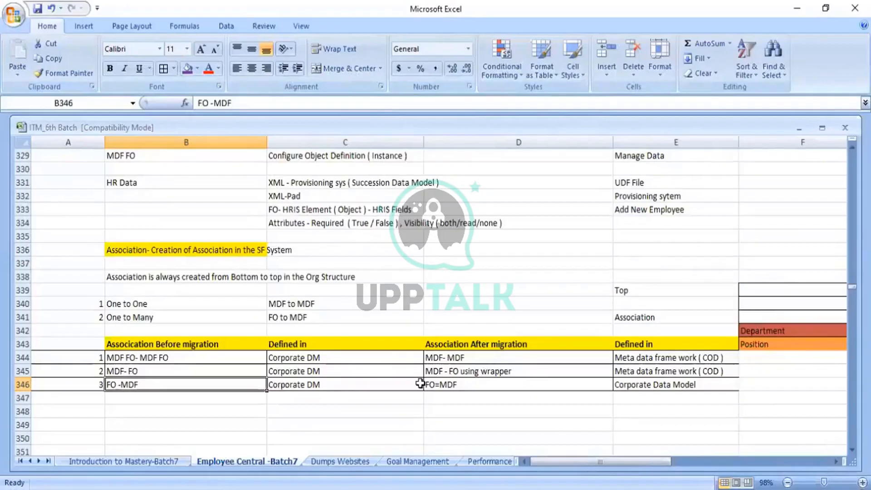
# Search the worksheet for "MDF" until the "Creation or Defining of MDF Objects" entry is reached, and close the search.
pyautogui.hotkey('ctrl', 'f')
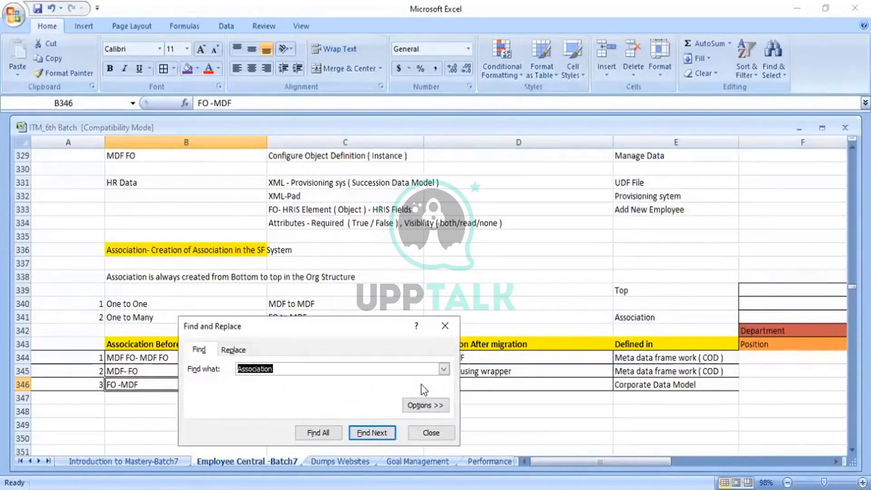
pyautogui.write('MDF')
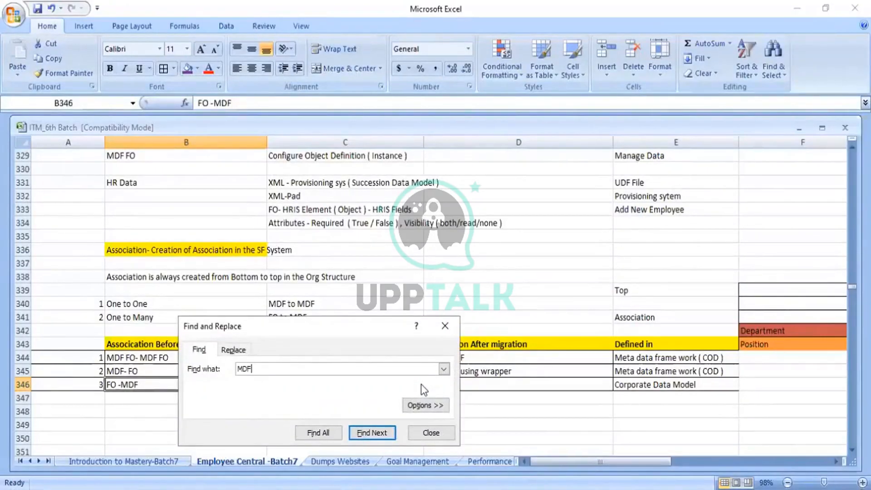
pyautogui.press('Return')
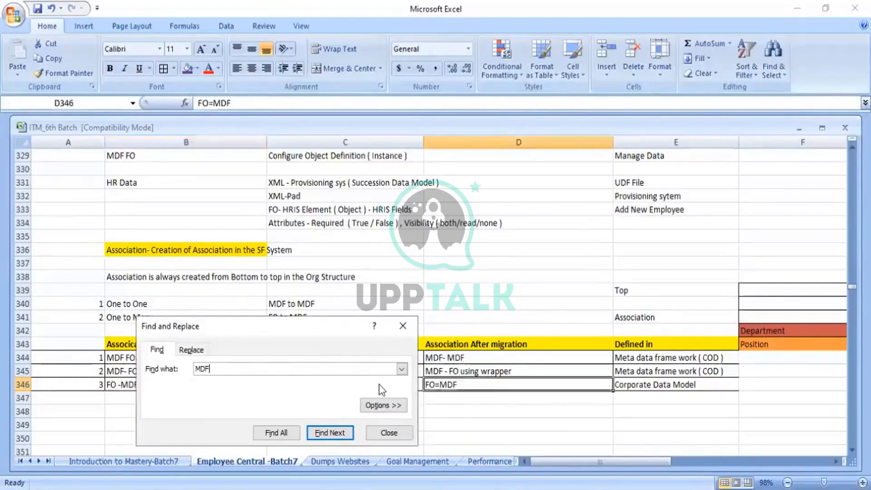
pyautogui.press('Return')
pyautogui.press('Return')
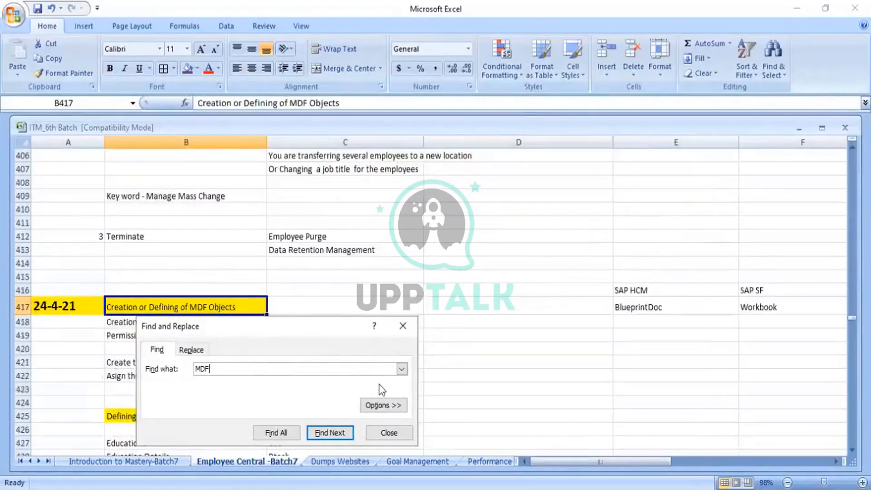
pyautogui.click(408, 332)
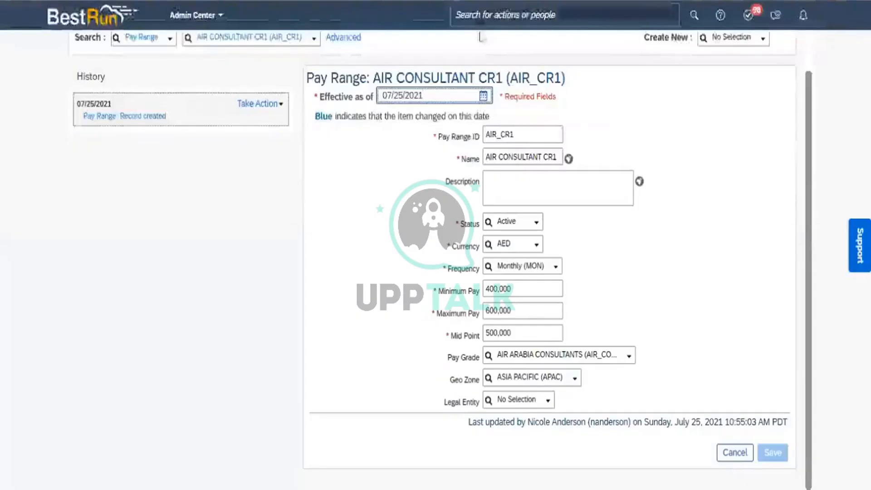
# Switch to SAP SuccessFactors, open the Electrical Operations employee's profile by name search and check the subsections under Personal Information.
pyautogui.click(482, 16)
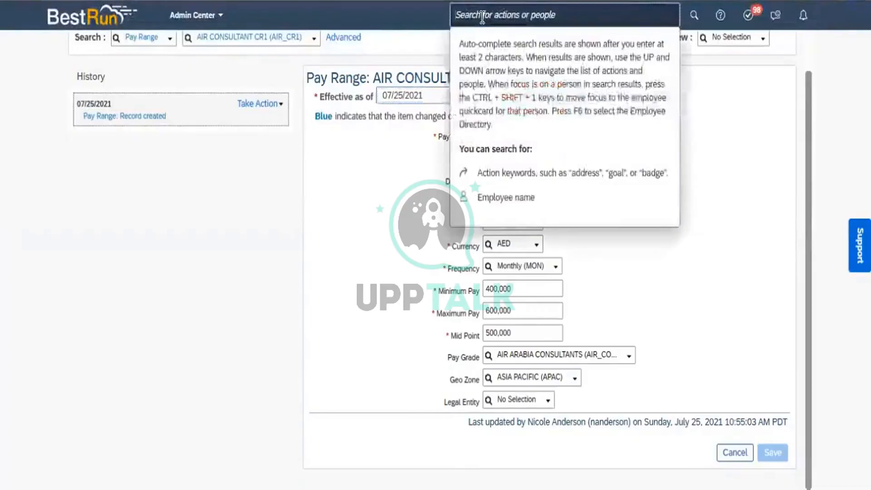
pyautogui.write('anil')
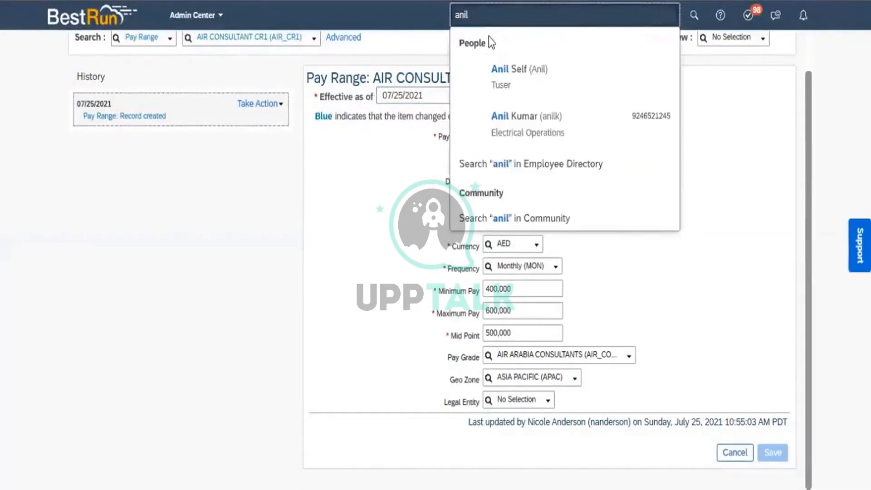
pyautogui.click(526, 128)
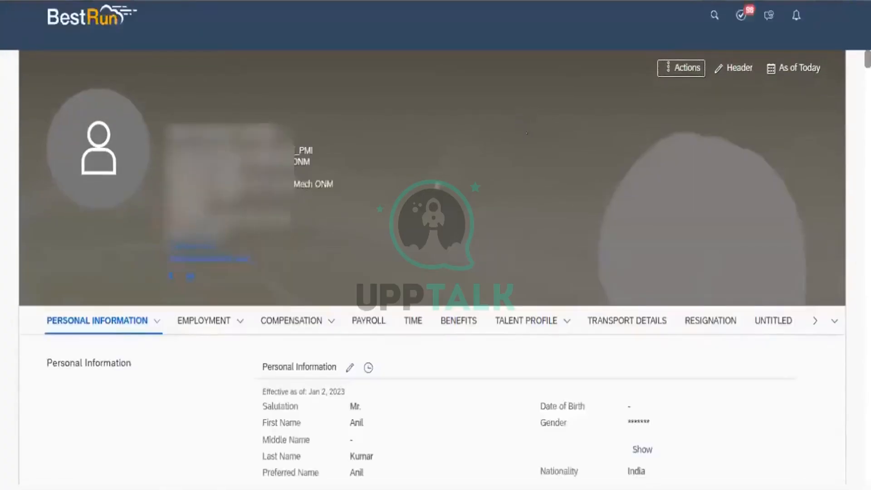
pyautogui.click(154, 305)
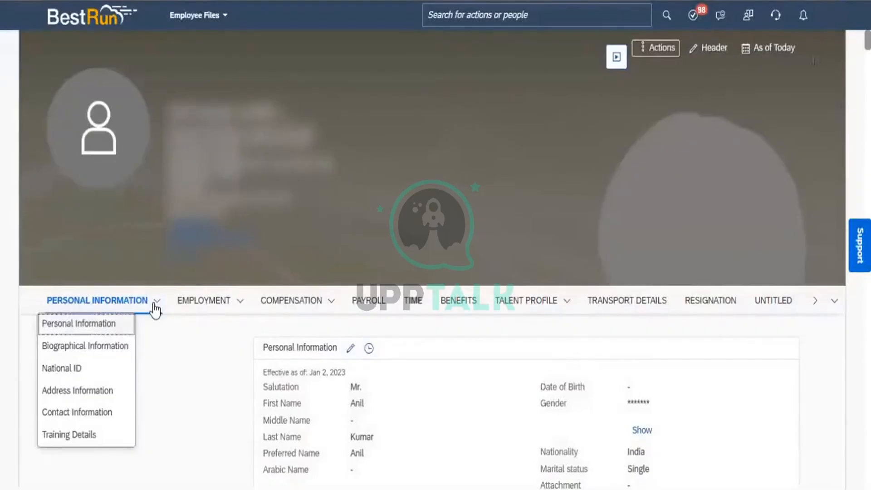
pyautogui.click(240, 305)
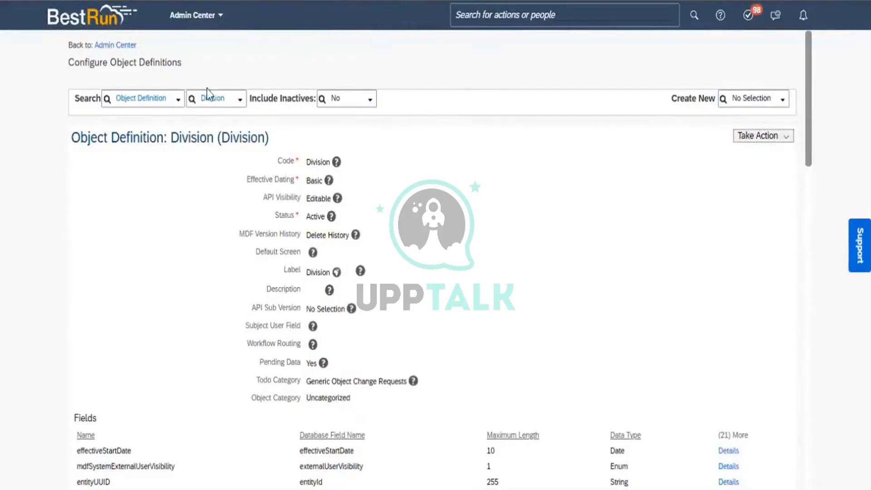
# Find the Training Details_TD object definition and permanently delete it.
pyautogui.click(217, 99)
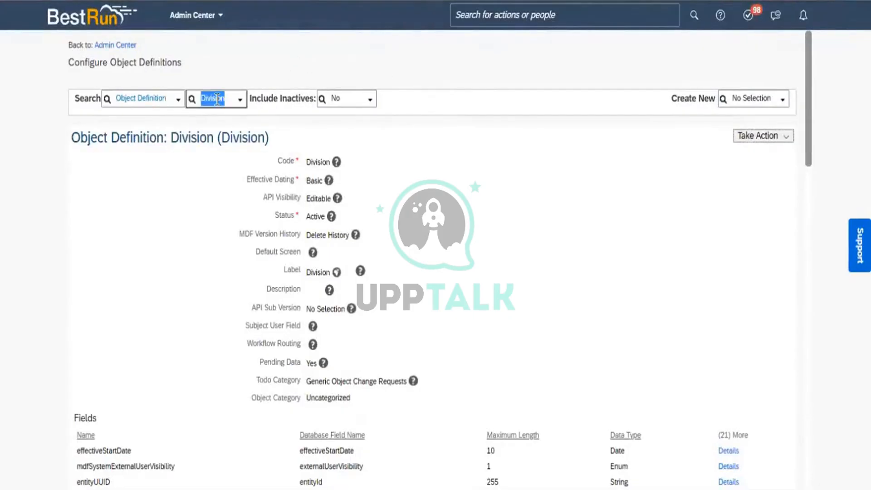
pyautogui.write('training')
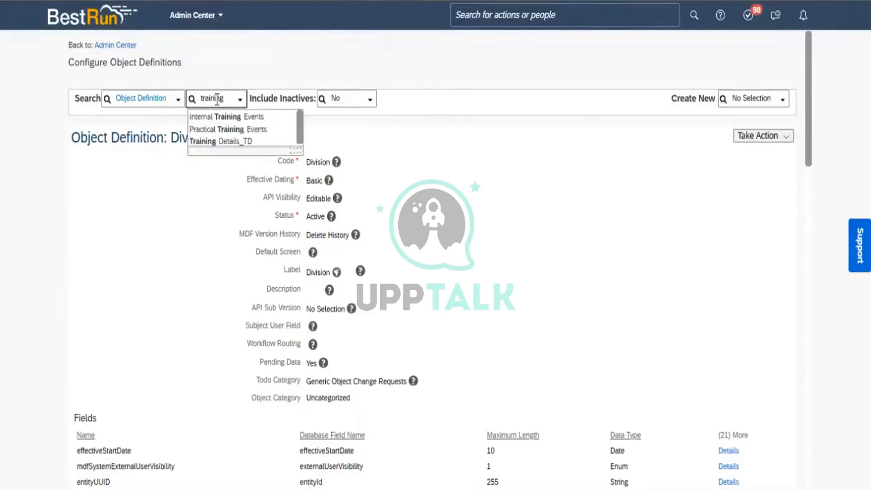
pyautogui.click(237, 141)
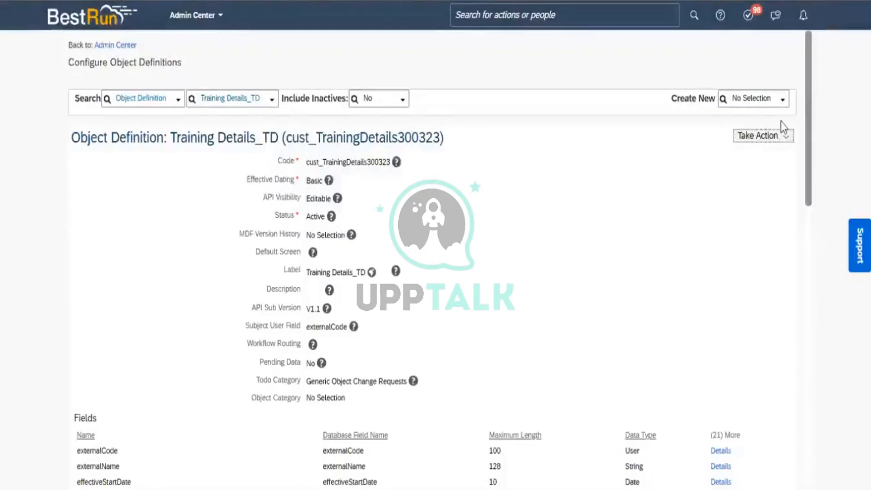
pyautogui.click(788, 139)
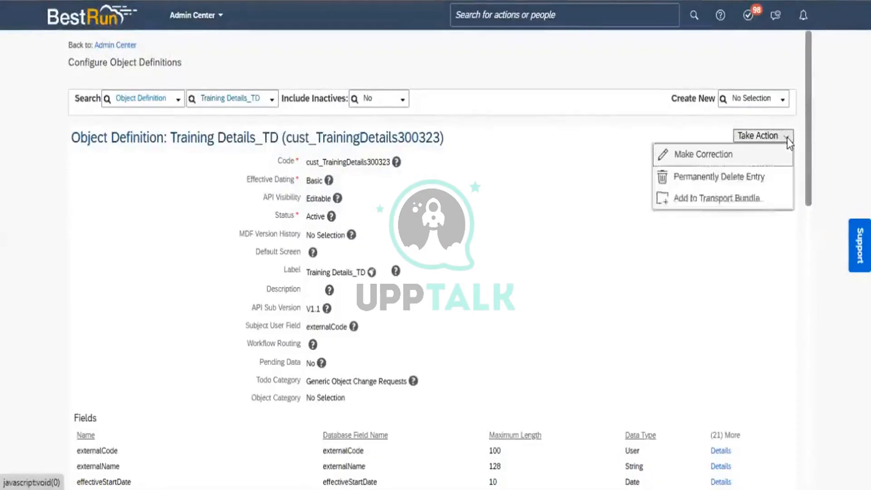
pyautogui.click(725, 178)
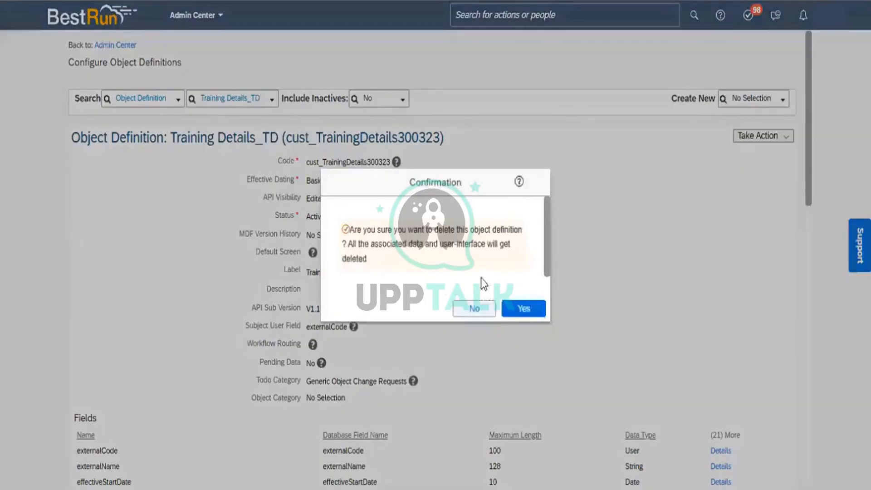
pyautogui.click(520, 312)
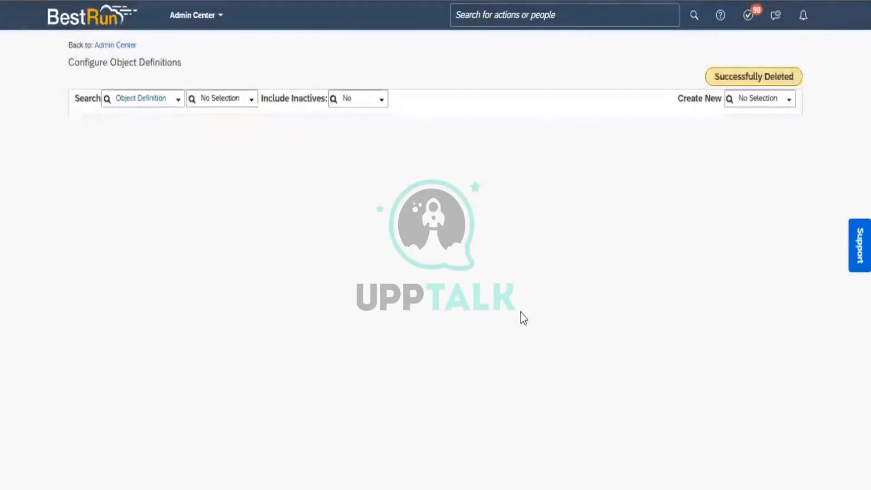
# Search the actions for "people profile" and open the Configure People Profile page.
pyautogui.click(482, 10)
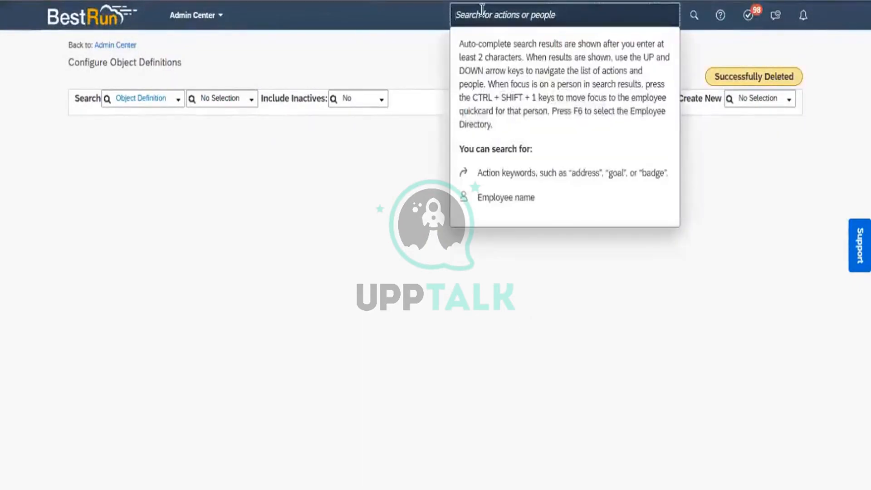
pyautogui.write('peopl')
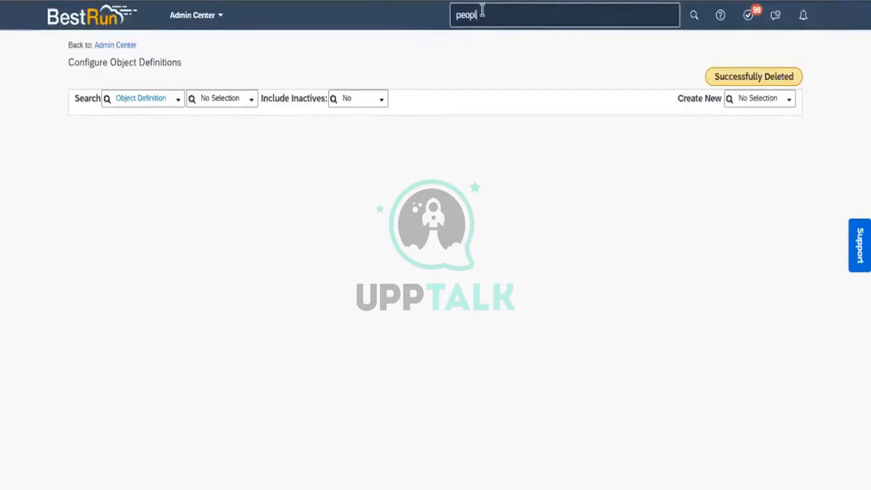
pyautogui.write('e rp')
pyautogui.press('BackSpace')
pyautogui.press('BackSpace')
pyautogui.press('BackSpace')
pyautogui.write('profile')
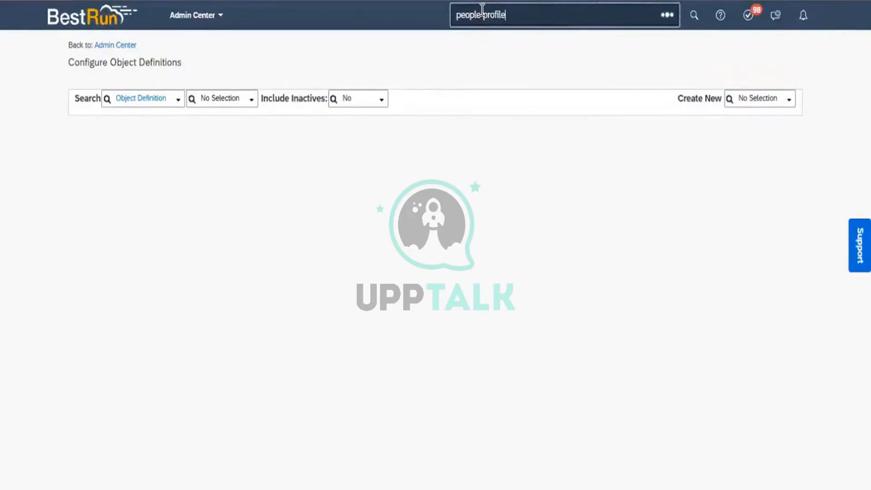
pyautogui.click(501, 70)
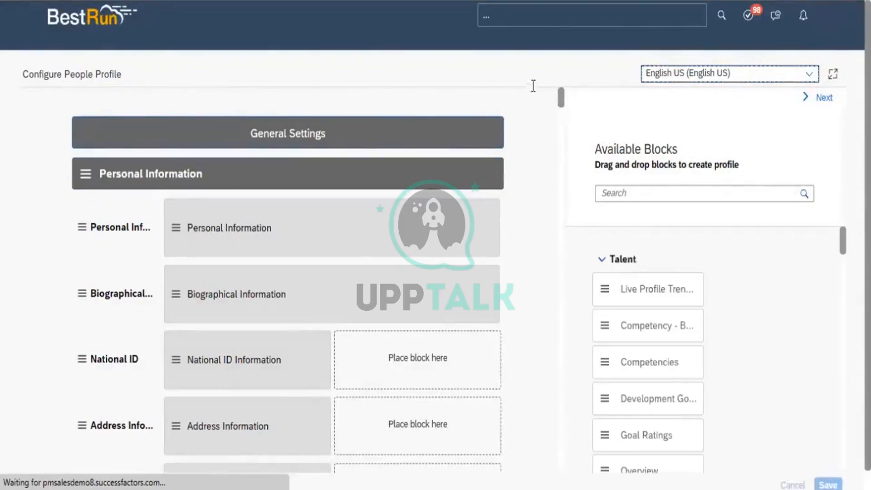
# Remove the Training Details subsection with its block from the Personal Information section and save the people profile.
pyautogui.moveTo(565, 81); pyautogui.dragTo(567, 94)
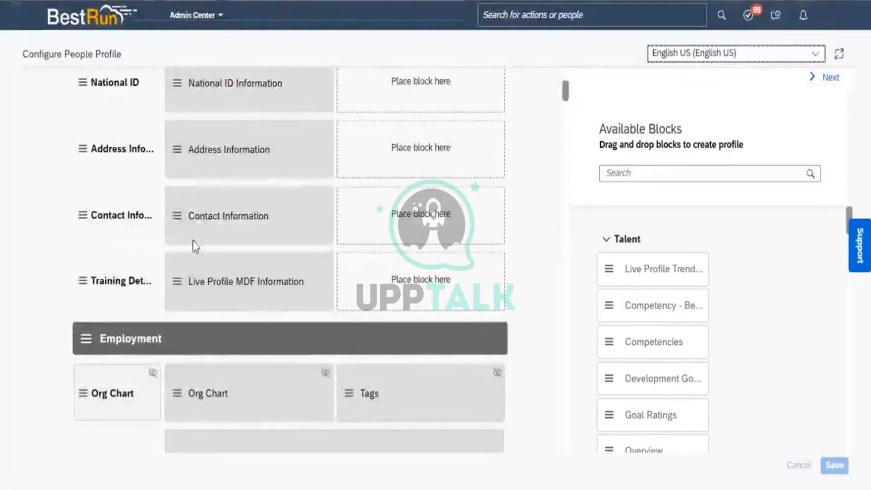
pyautogui.click(113, 284)
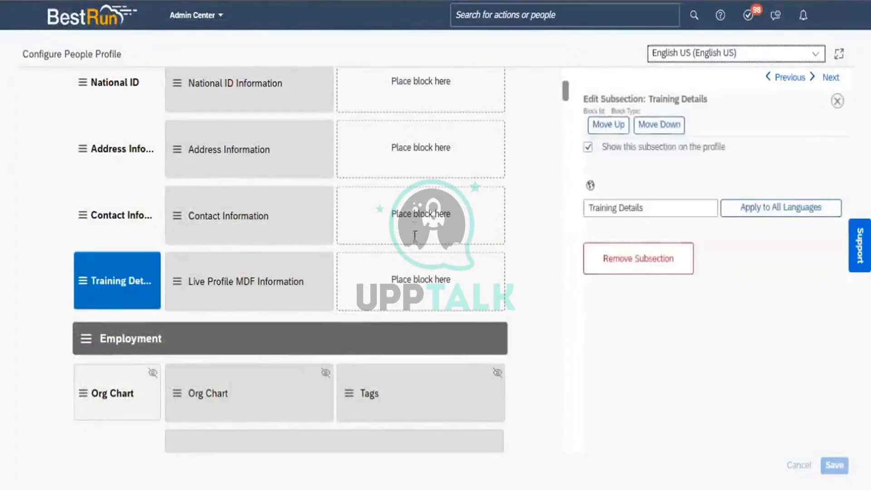
pyautogui.click(643, 263)
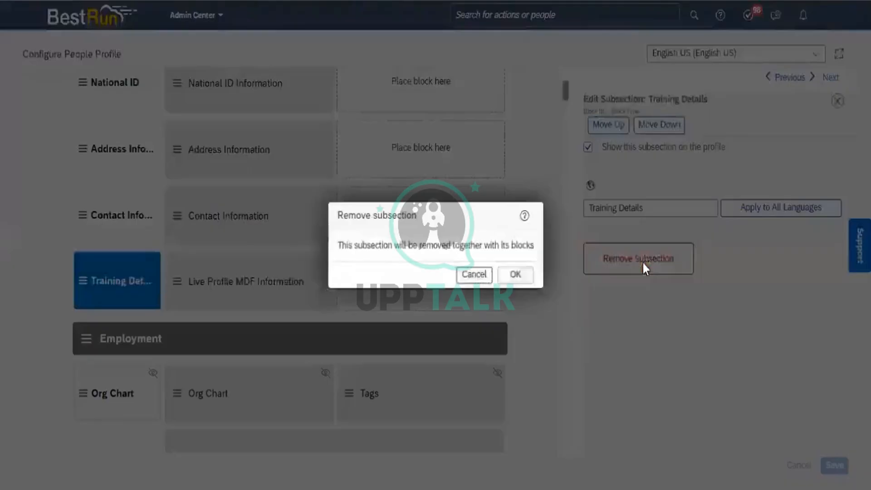
pyautogui.click(514, 276)
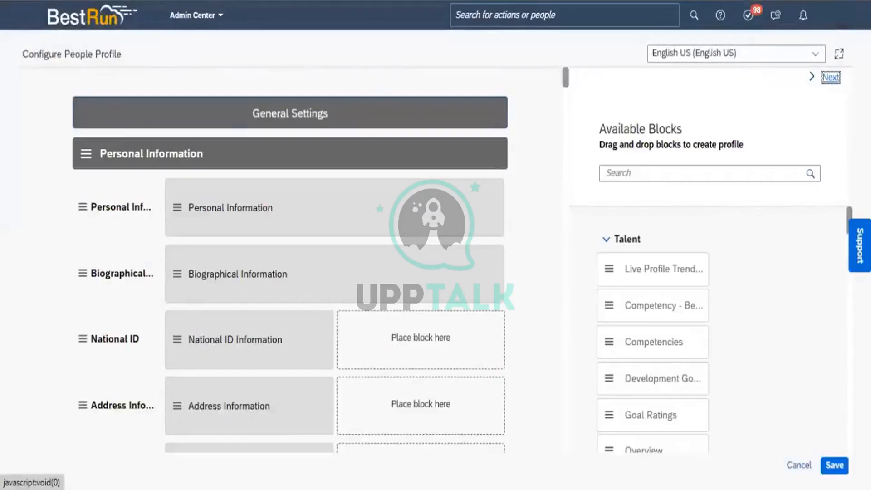
pyautogui.click(836, 460)
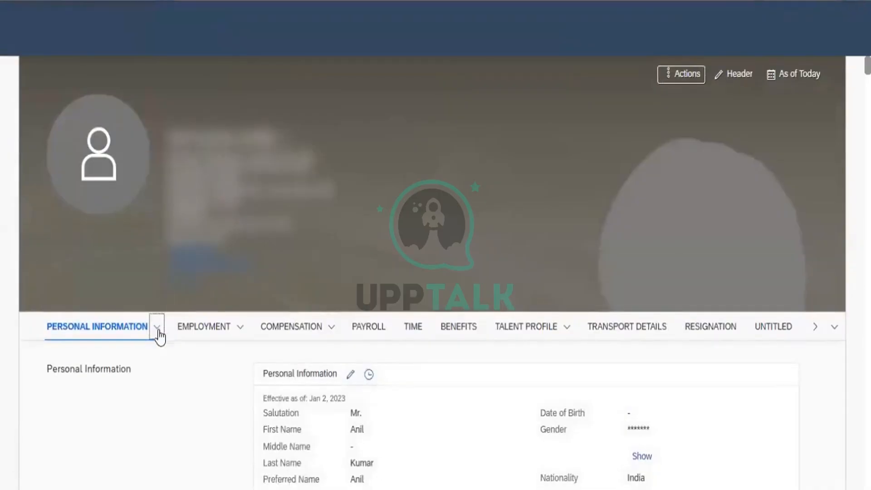
# Check the list of Personal Information subsections on the employee's profile.
pyautogui.click(157, 328)
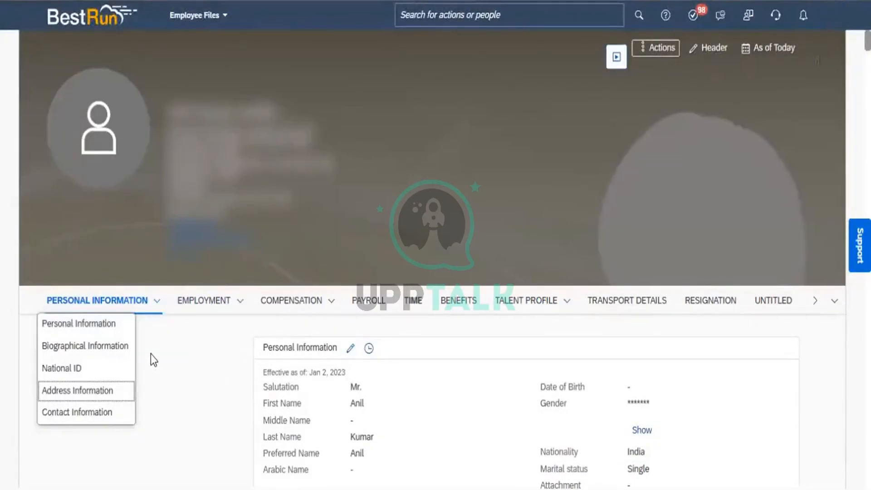
pyautogui.click(168, 355)
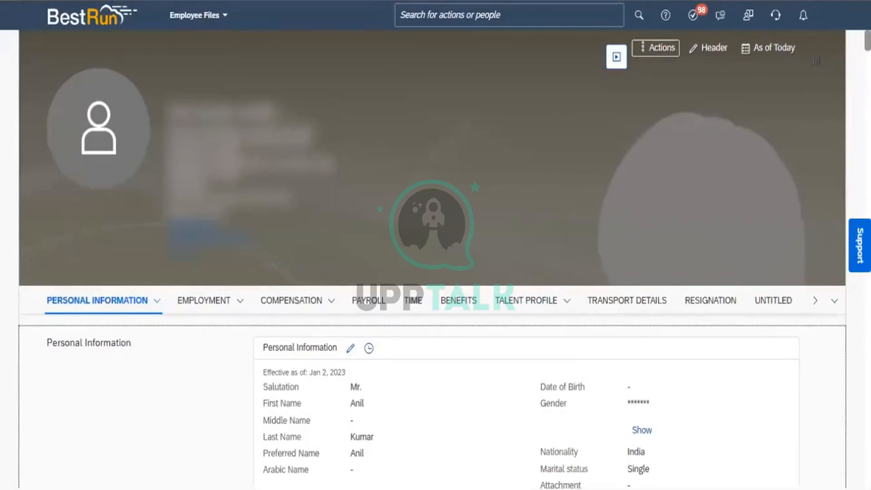
# Switch to the Excel notes and go down to the "STEPS for Creation of an Custom MDF Object" section.
pyautogui.hotkey('alt', 'Tab')
pyautogui.click(450, 362)
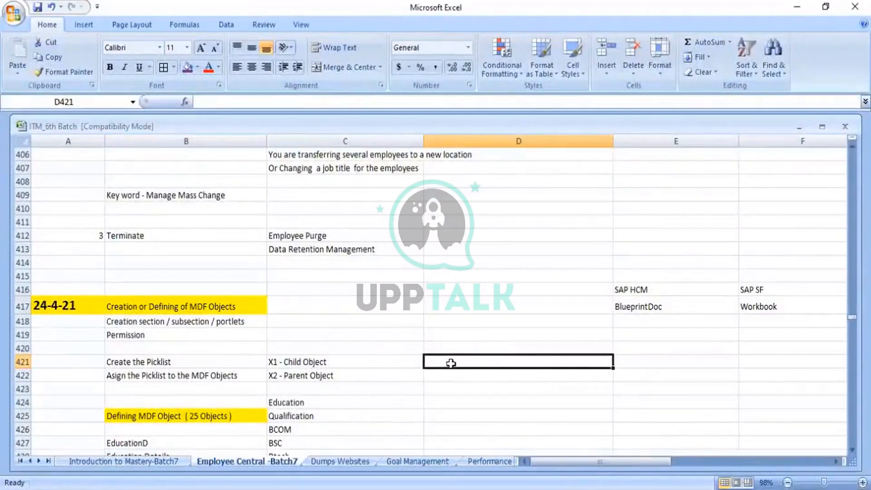
pyautogui.press('Down')
pyautogui.press('Down')
pyautogui.press('Down')
pyautogui.press('Down')
pyautogui.press('Down')
pyautogui.press('Down')
pyautogui.press('Down')
pyautogui.press('Down')
pyautogui.press('Down')
pyautogui.press('Down')
pyautogui.press('Down')
pyautogui.press('Down')
pyautogui.press('Down')
pyautogui.press('Down')
pyautogui.press('Down')
pyautogui.press('Down')
pyautogui.press('Down')
pyautogui.press('Down')
pyautogui.press('Down')
pyautogui.press('Down')
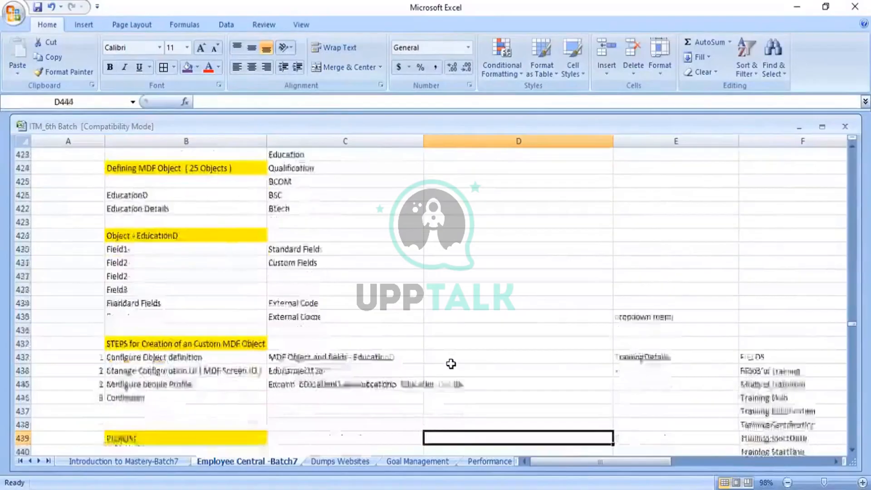
pyautogui.press('Down')
pyautogui.press('Down')
pyautogui.press('Down')
pyautogui.press('Down')
pyautogui.press('Down')
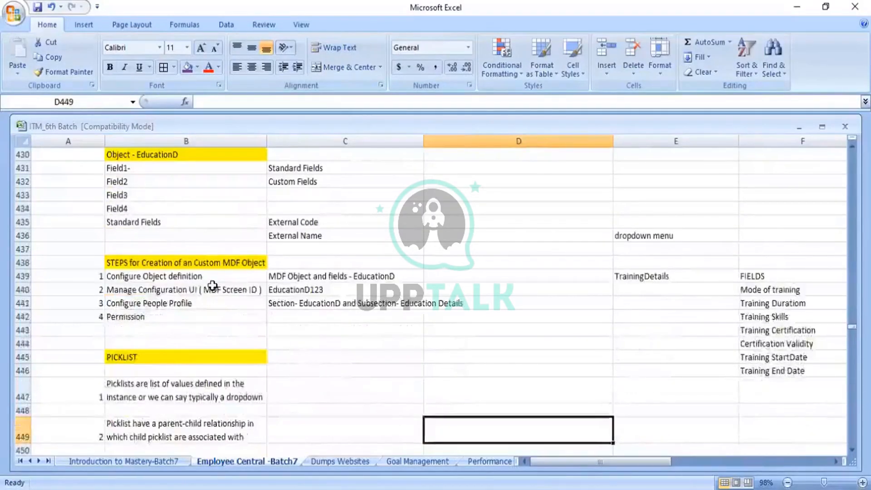
# Review the custom MDF object creation steps from Configure Object definition to Configure People Profile.
pyautogui.click(177, 277)
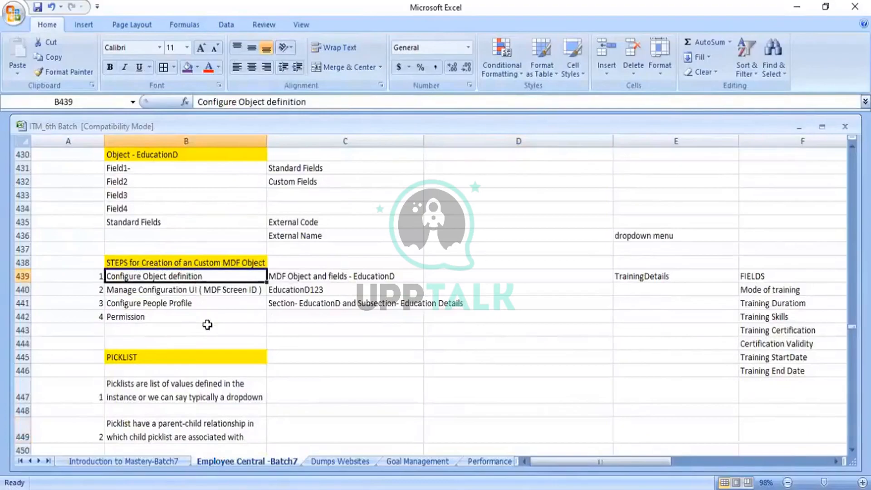
pyautogui.click(98, 428)
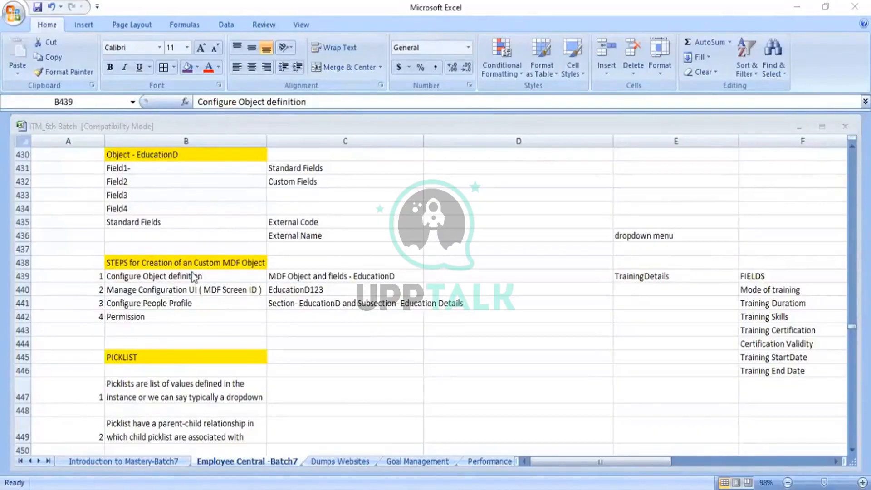
pyautogui.click(178, 276)
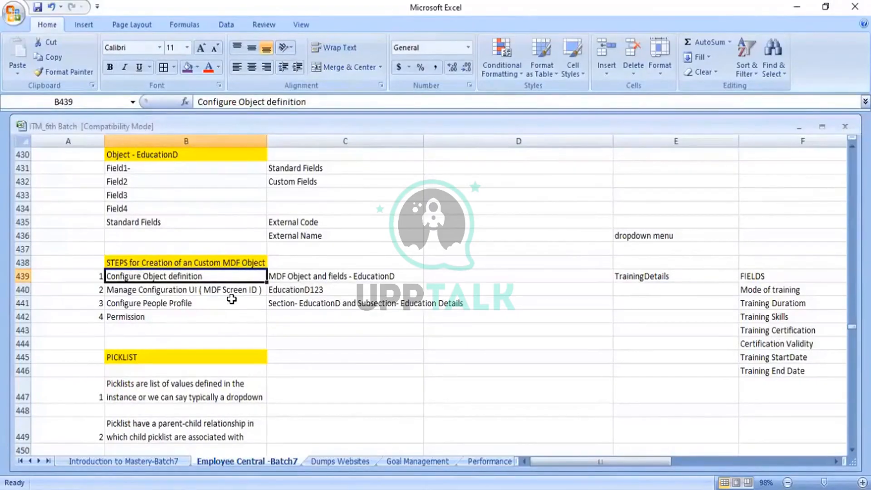
pyautogui.press('Down')
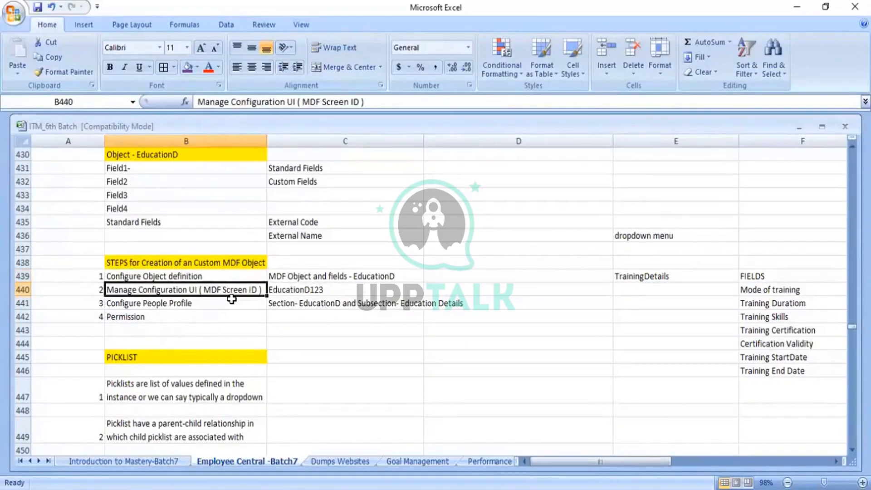
pyautogui.press('Down')
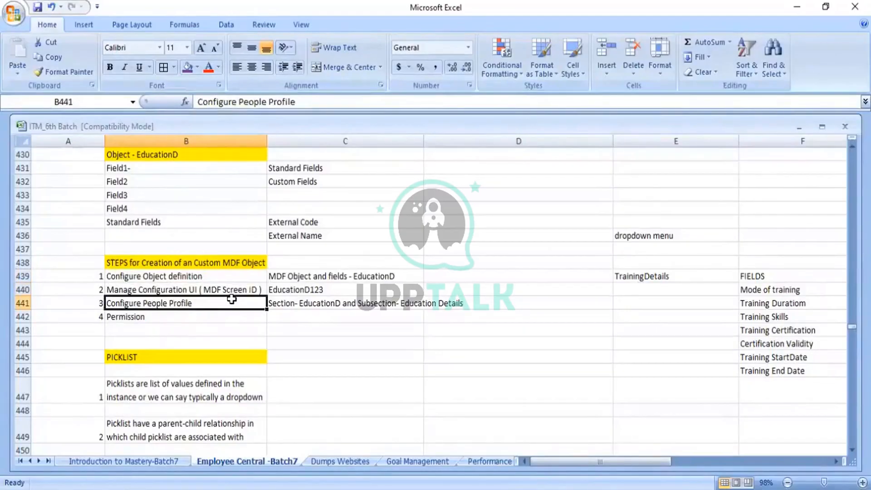
# Review the Permission step and return to Configure Object definition in the custom MDF object steps.
pyautogui.press('Down')
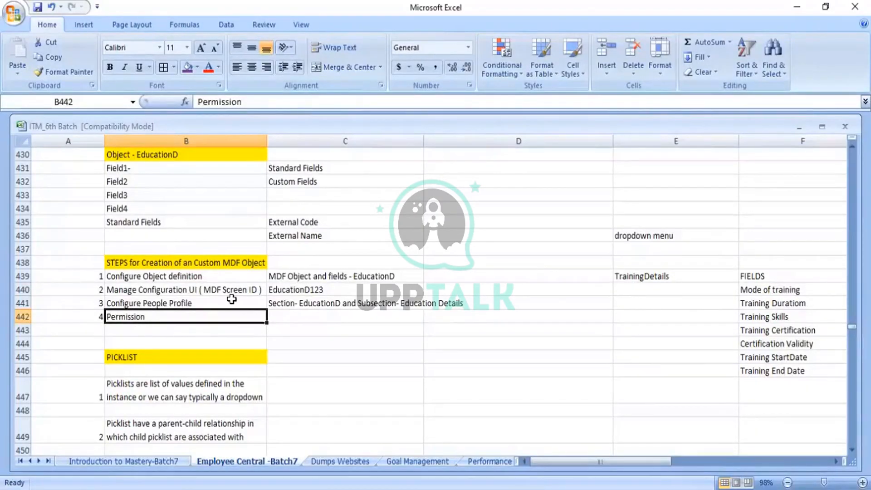
pyautogui.press('Up')
pyautogui.press('Up')
pyautogui.press('Up')
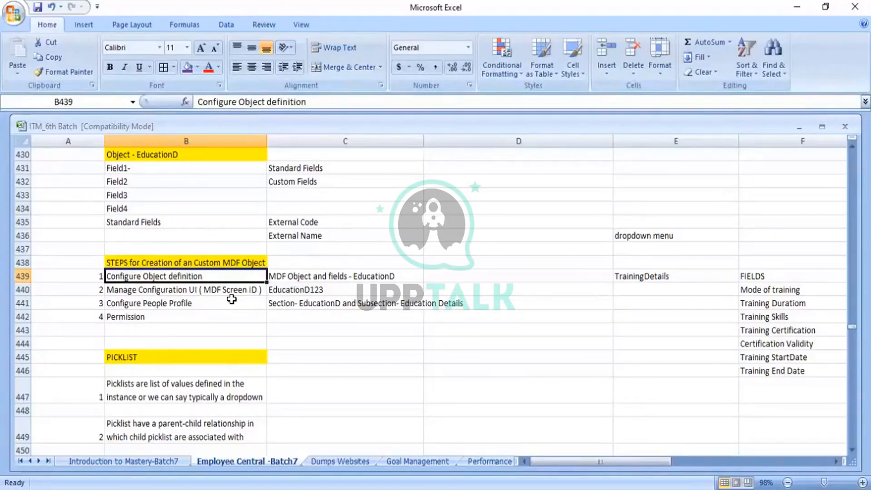
# Review the TrainingDetails example object and its field list from Mode of training to Training End Date.
pyautogui.press('Right')
pyautogui.press('Right')
pyautogui.press('Right')
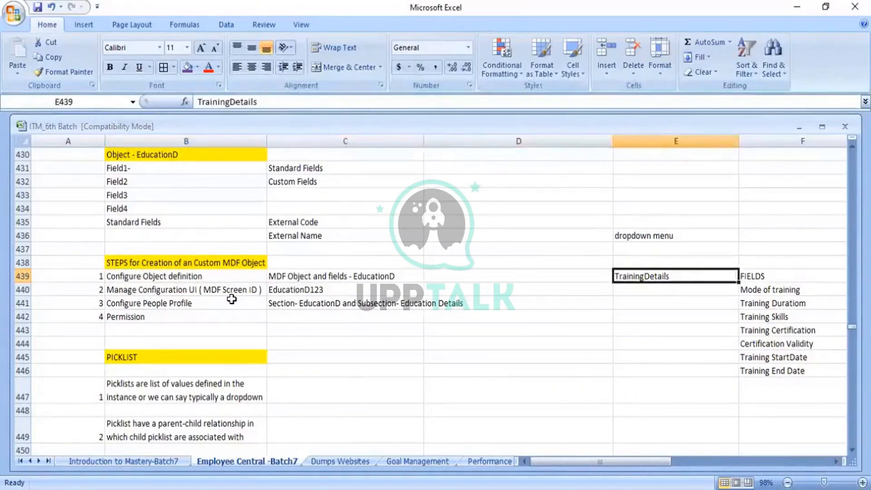
pyautogui.press('Right')
pyautogui.press('Right')
pyautogui.press('Left')
pyautogui.press('Left')
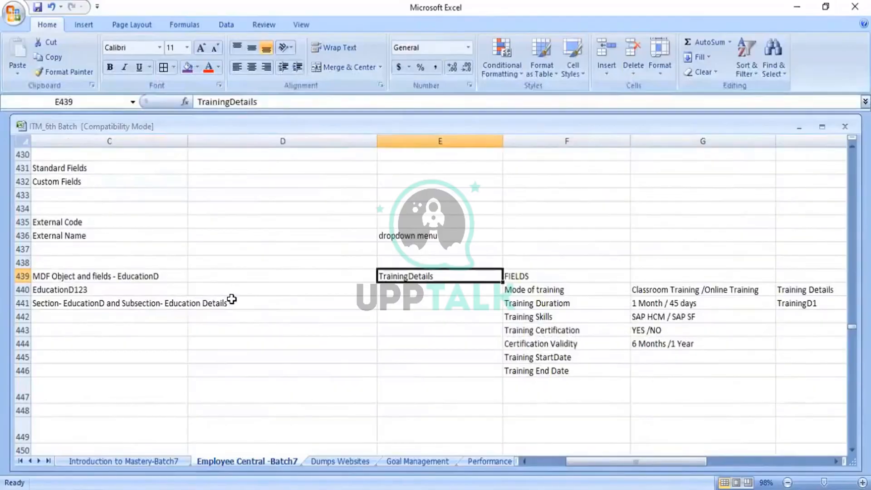
pyautogui.press('Right')
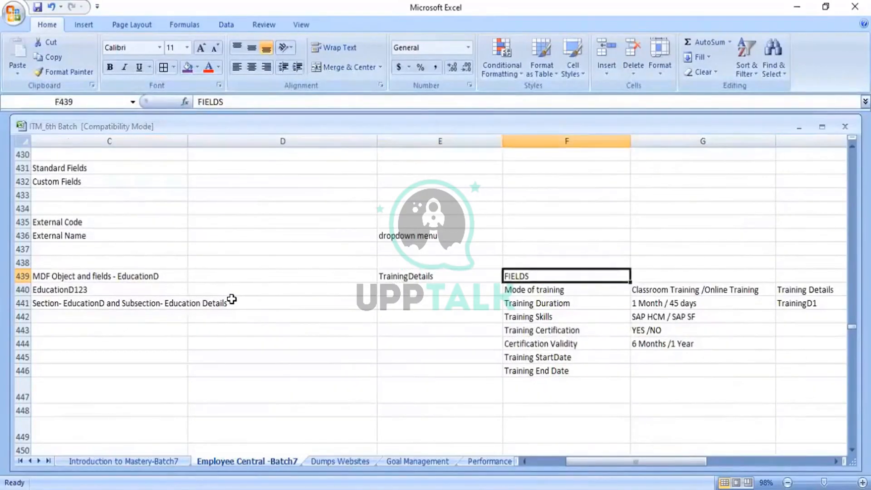
pyautogui.press('Down')
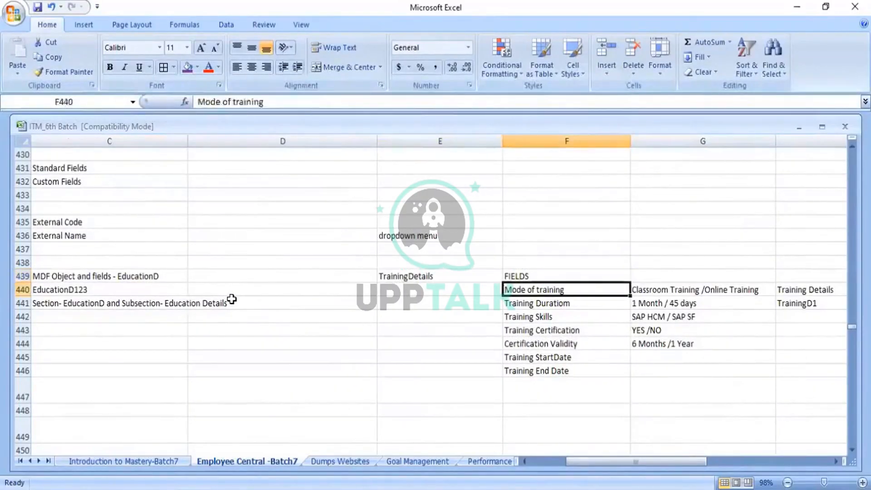
pyautogui.press('Down')
pyautogui.press('Down')
pyautogui.press('Down')
pyautogui.press('Down')
pyautogui.press('Down')
pyautogui.press('Down')
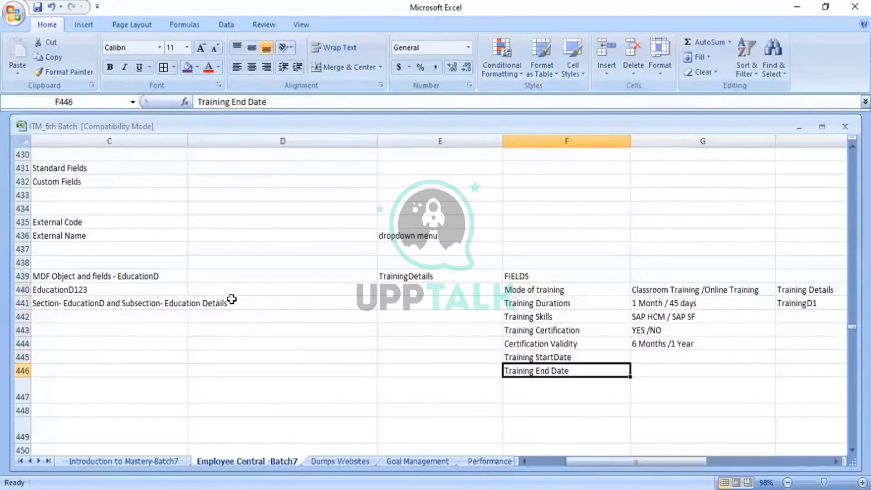
# Format the TrainingDetails and FIELDS headings with bold, borders and orange fill, and the Travel Management heading with bold and orange fill.
pyautogui.press('Up')
pyautogui.press('Up')
pyautogui.press('Up')
pyautogui.press('Up')
pyautogui.press('Up')
pyautogui.press('Up')
pyautogui.press('Up')
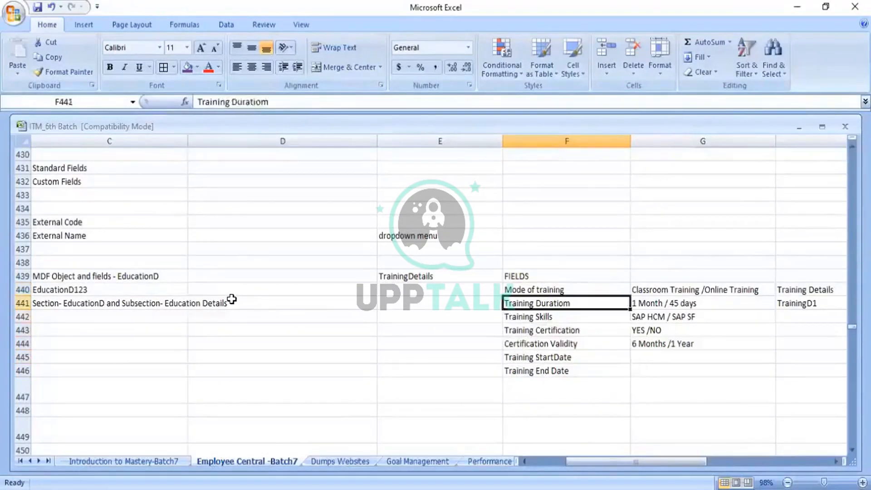
pyautogui.press('Left')
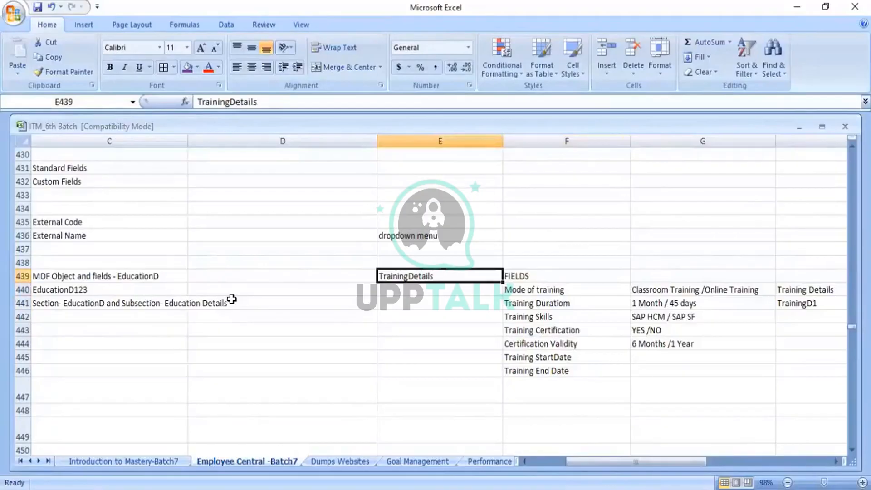
pyautogui.hotkey('shift', 'Right')
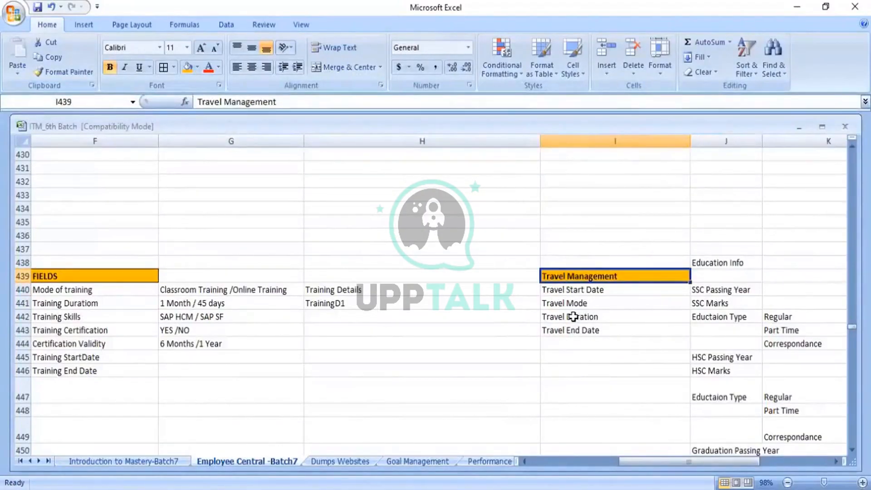
# Review the fields listed under the Travel Management heading.
pyautogui.press('Right')
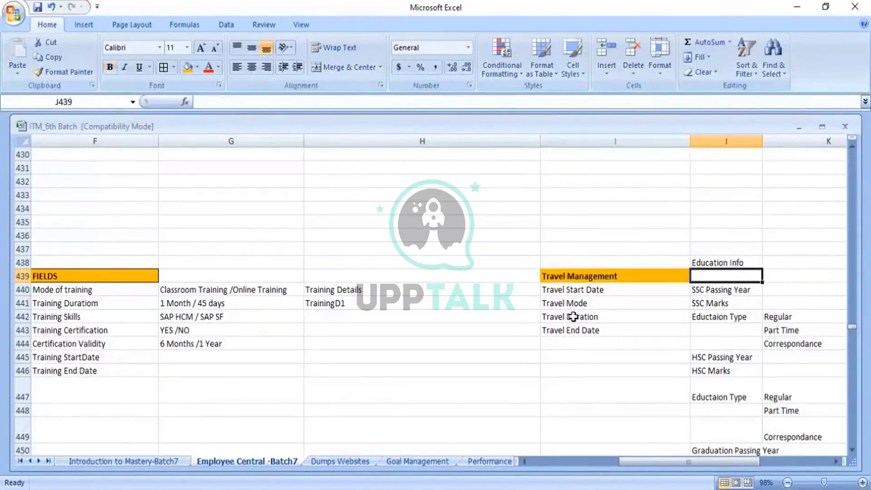
pyautogui.press('Left')
pyautogui.press('Down')
pyautogui.press('Down')
pyautogui.press('Down')
pyautogui.press('Down')
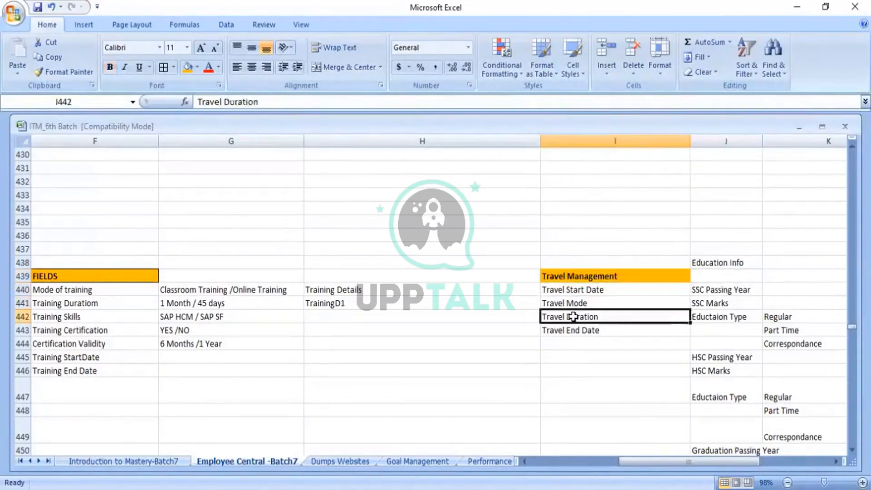
pyautogui.press('Up')
pyautogui.press('Up')
pyautogui.press('Up')
pyautogui.press('Up')
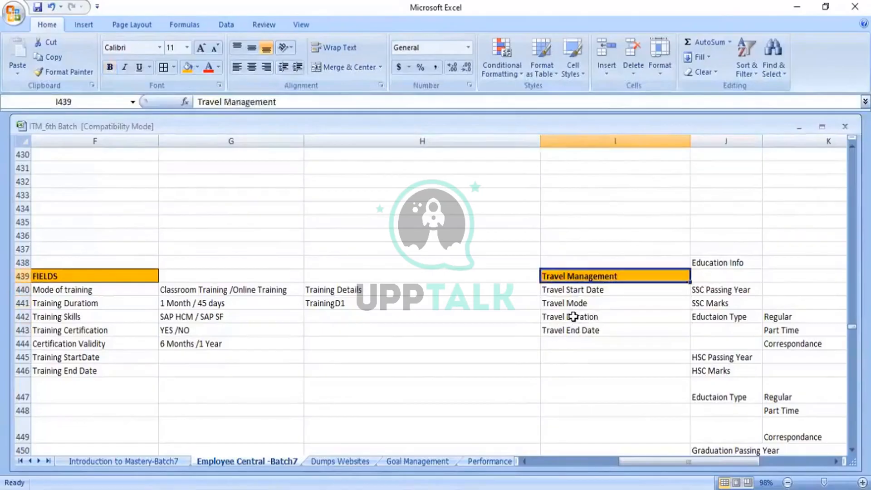
# Make the Employment Contract heading in L438 bold with an orange fill.
pyautogui.press('Right')
pyautogui.press('Right')
pyautogui.press('Right')
pyautogui.press('Right')
pyautogui.press('Left')
pyautogui.press('Up')
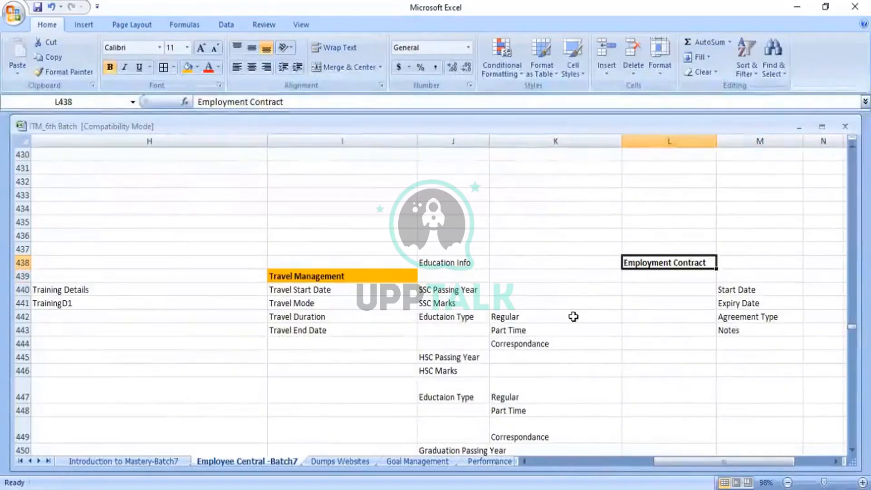
pyautogui.hotkey('ctrl', 'b')
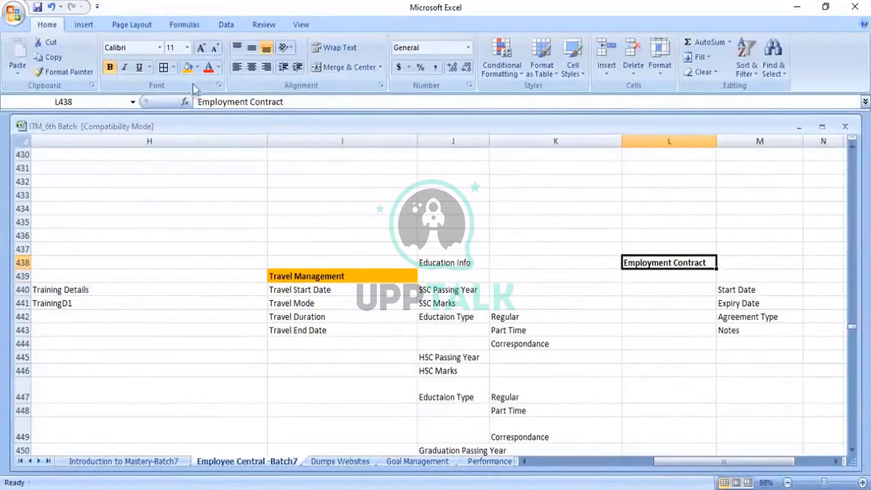
pyautogui.click(186, 68)
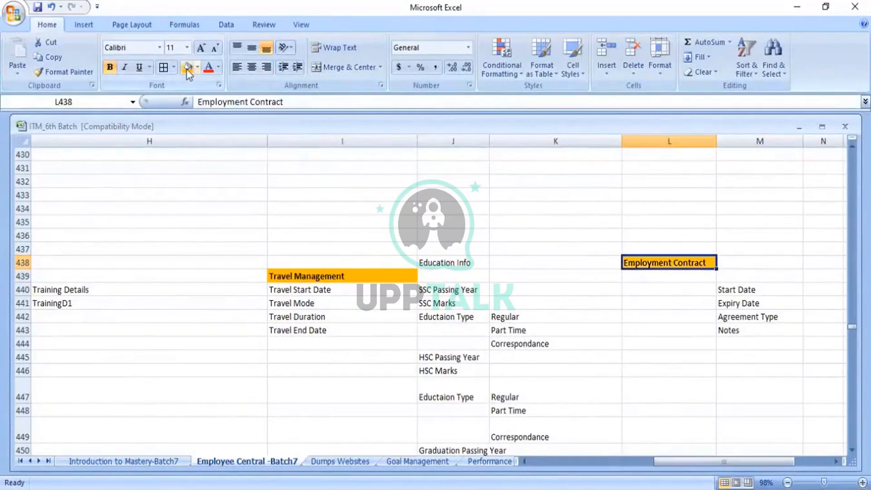
# Review the Employment Contract fields from Start Date to Notes.
pyautogui.click(746, 288)
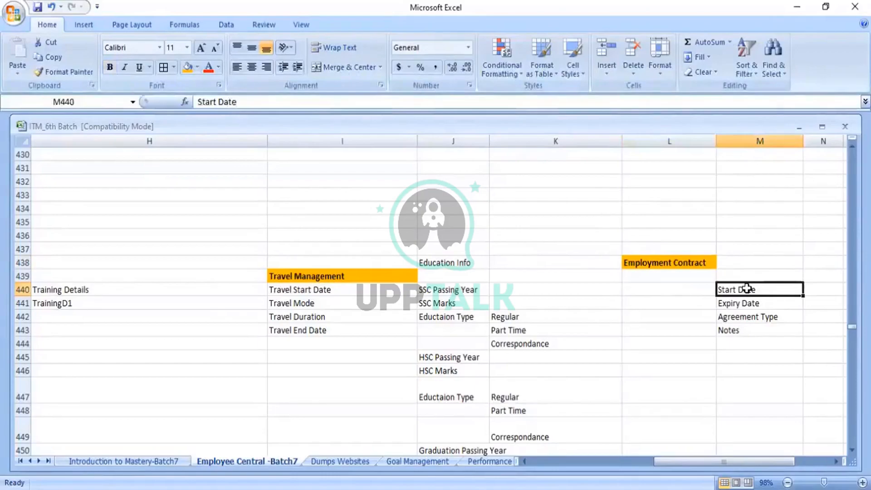
pyautogui.press('Down')
pyautogui.press('Down')
pyautogui.press('Down')
pyautogui.press('Down')
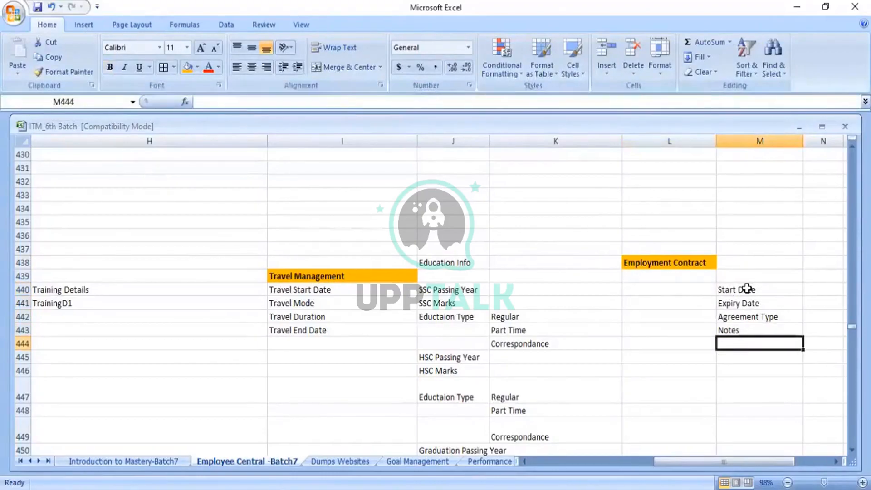
# Look across the example objects on row 444 and return to the Travel Management heading in I439.
pyautogui.press('Left')
pyautogui.press('Left')
pyautogui.press('Left')
pyautogui.press('Left')
pyautogui.press('Left')
pyautogui.press('Left')
pyautogui.press('Left')
pyautogui.press('Left')
pyautogui.press('Left')
pyautogui.press('Left')
pyautogui.press('Left')
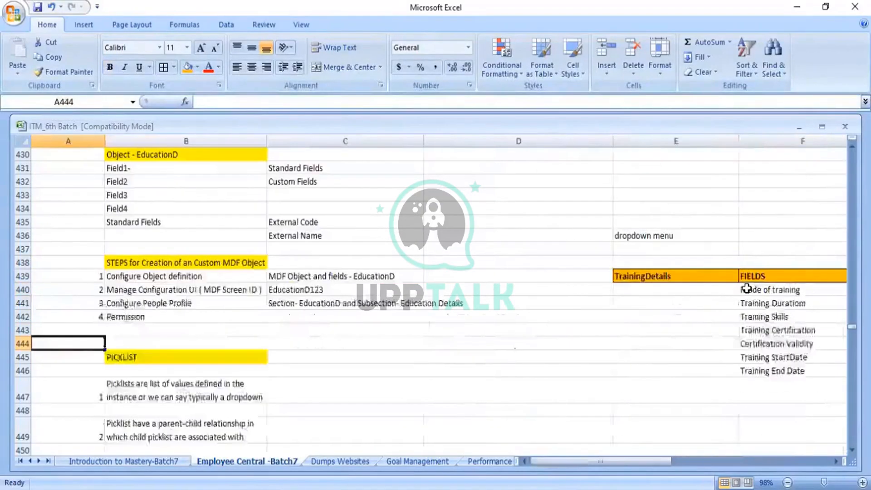
pyautogui.press('Right')
pyautogui.press('Right')
pyautogui.press('Right')
pyautogui.press('Right')
pyautogui.press('Right')
pyautogui.press('Right')
pyautogui.press('Right')
pyautogui.press('Right')
pyautogui.press('Right')
pyautogui.press('Left')
pyautogui.press('Left')
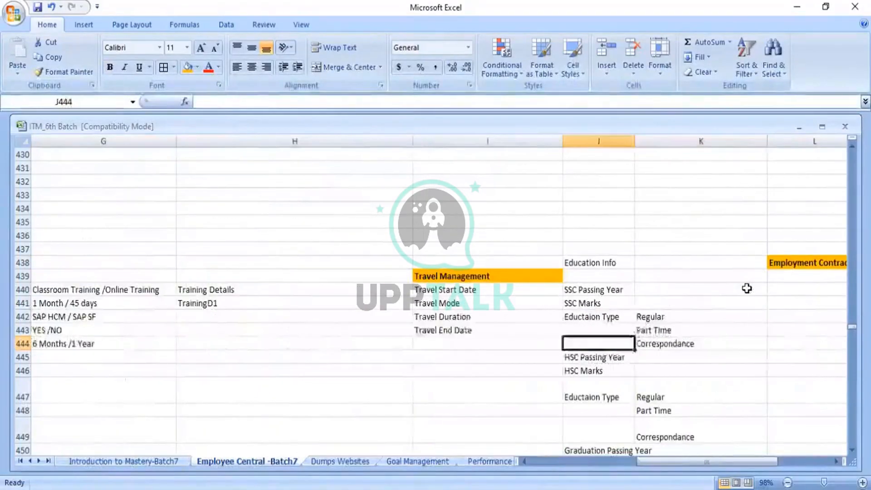
pyautogui.press('Up')
pyautogui.press('Up')
pyautogui.press('Up')
pyautogui.press('Up')
pyautogui.press('Up')
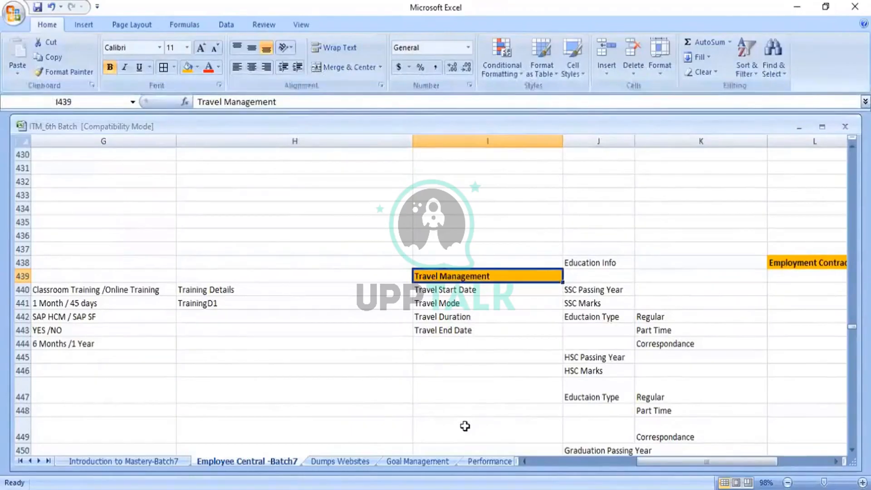
# Return to the first custom MDF object creation step, Configure Object definition, in row 439.
pyautogui.click(375, 411)
pyautogui.press('Left')
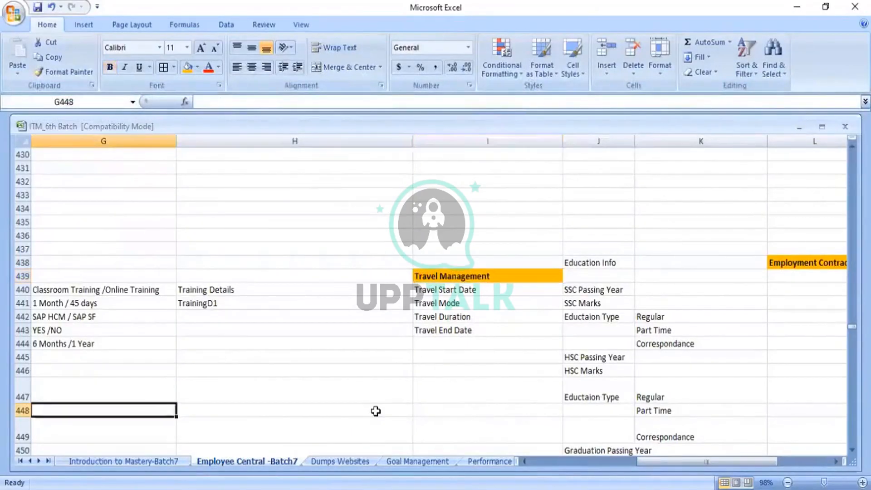
pyautogui.press('Left')
pyautogui.press('Left')
pyautogui.press('Left')
pyautogui.press('Left')
pyautogui.press('Left')
pyautogui.press('Left')
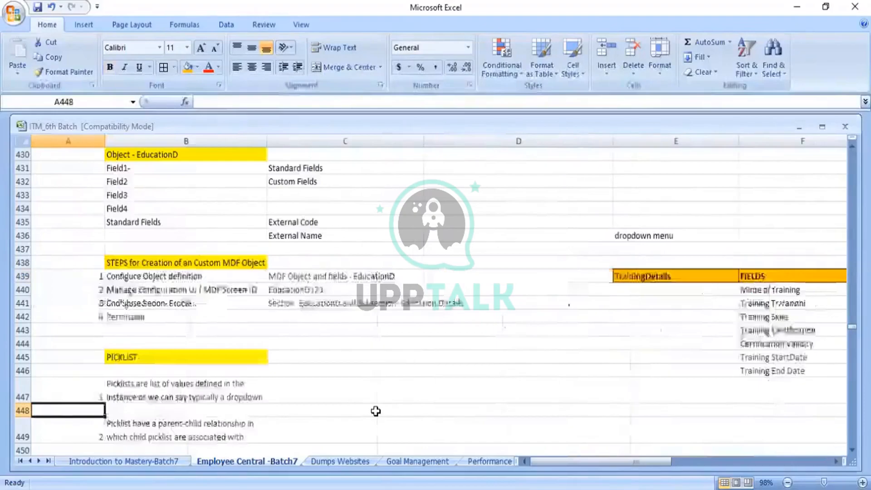
pyautogui.press('Up')
pyautogui.press('Up')
pyautogui.press('Up')
pyautogui.press('Up')
pyautogui.press('Up')
pyautogui.press('Up')
pyautogui.press('Up')
pyautogui.press('Up')
pyautogui.press('Up')
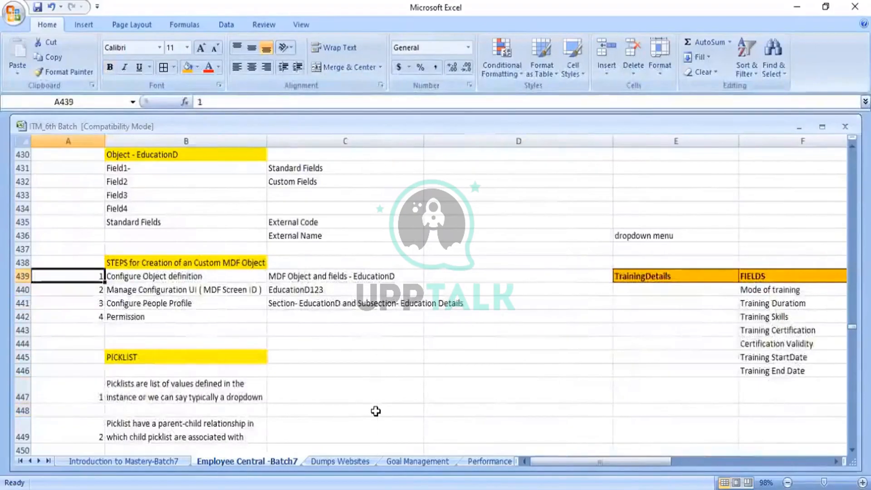
pyautogui.press('Right')
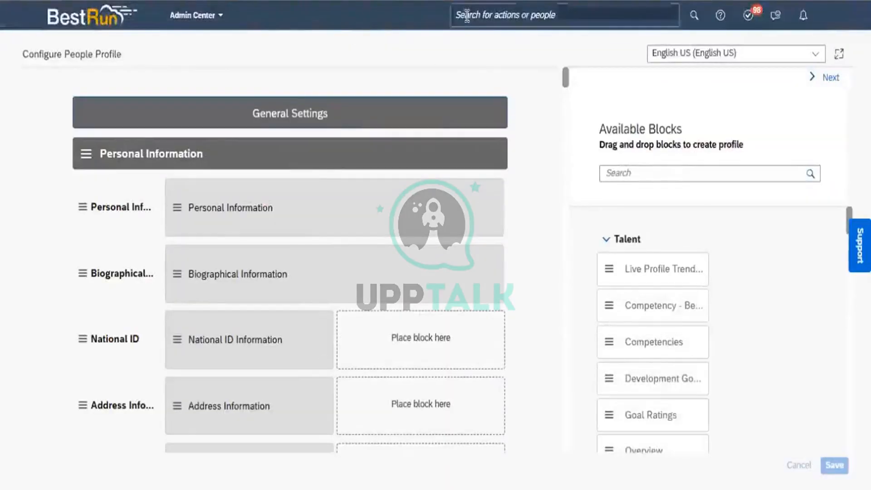
# Switch to SuccessFactors, search for "configure object" and open Configure Object Definitions.
pyautogui.click(466, 16)
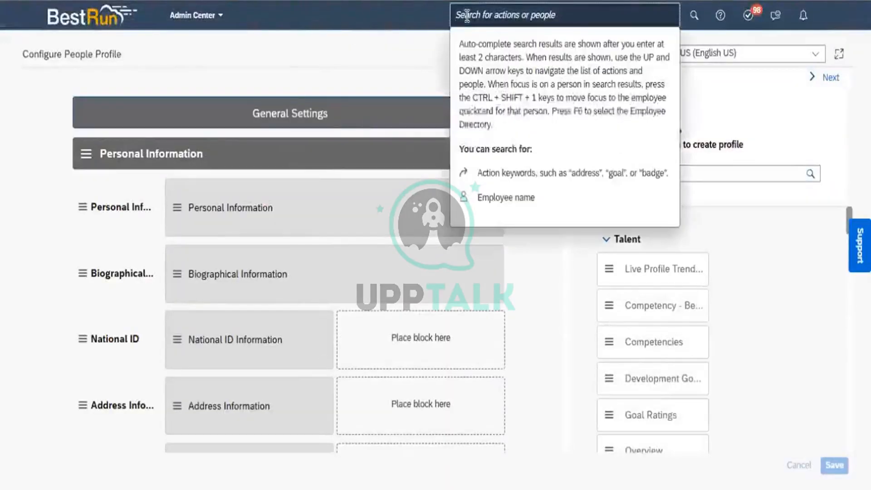
pyautogui.write('co')
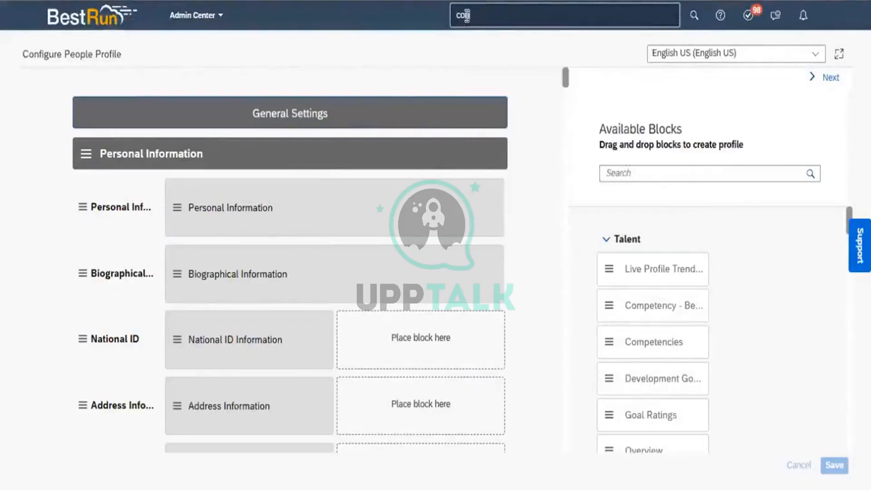
pyautogui.write('nfigure object')
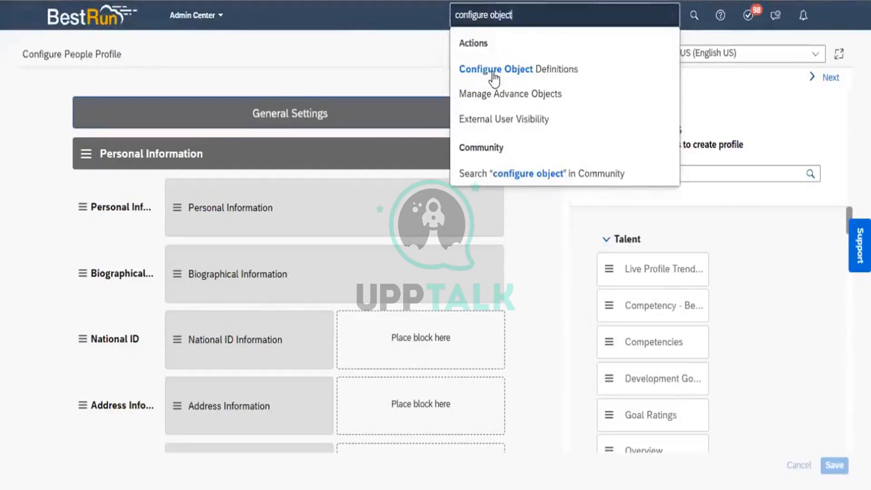
pyautogui.press('Return')
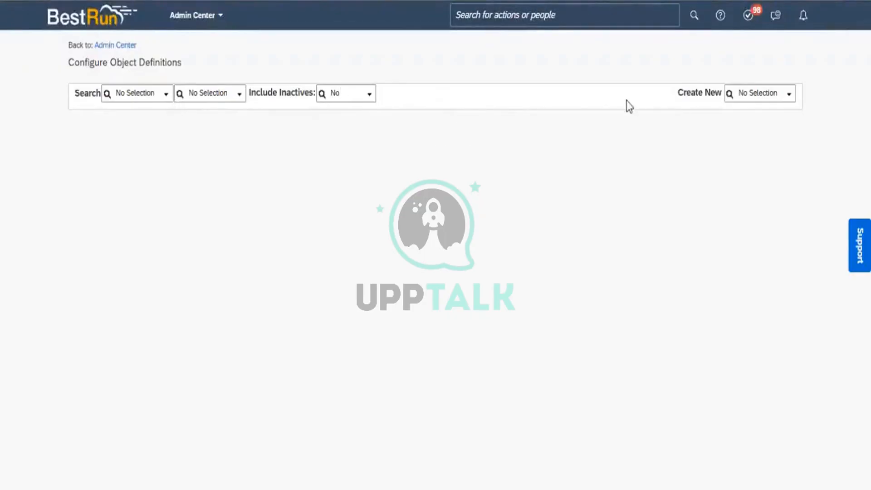
# Create a new Object Definition and enter TravelMgt_290 as its code.
pyautogui.click(788, 100)
pyautogui.click(771, 135)
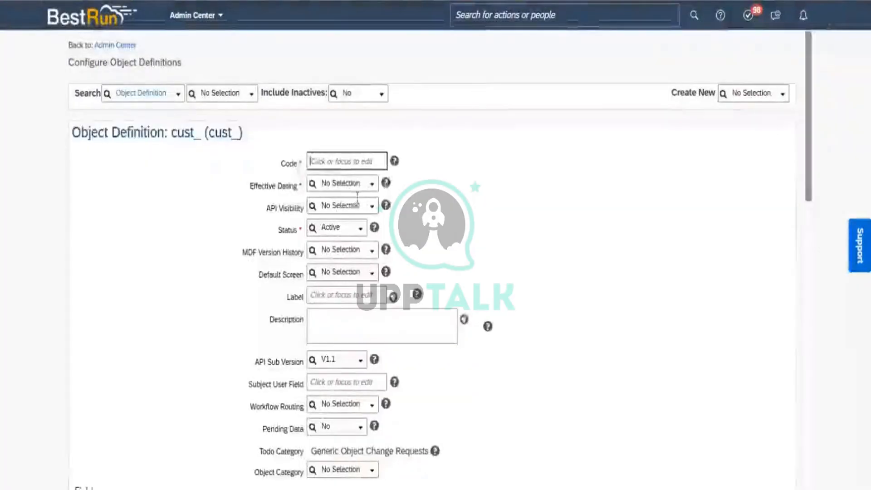
pyautogui.click(326, 162)
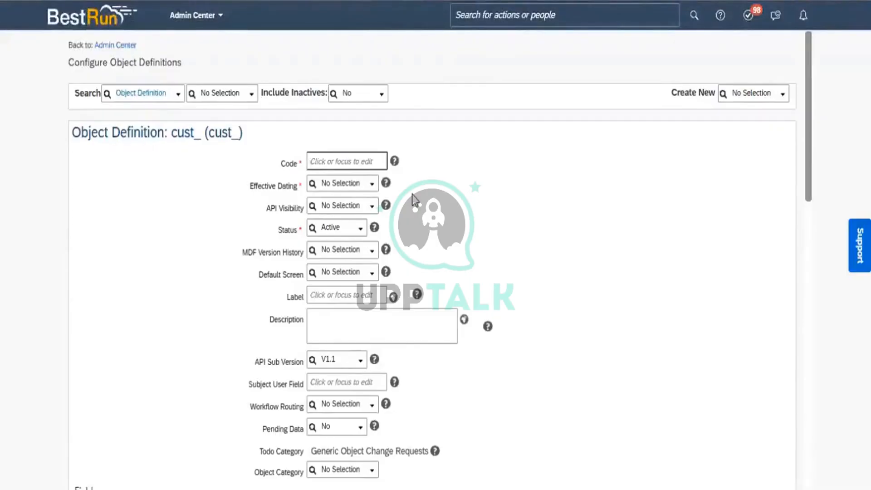
pyautogui.write('Travel')
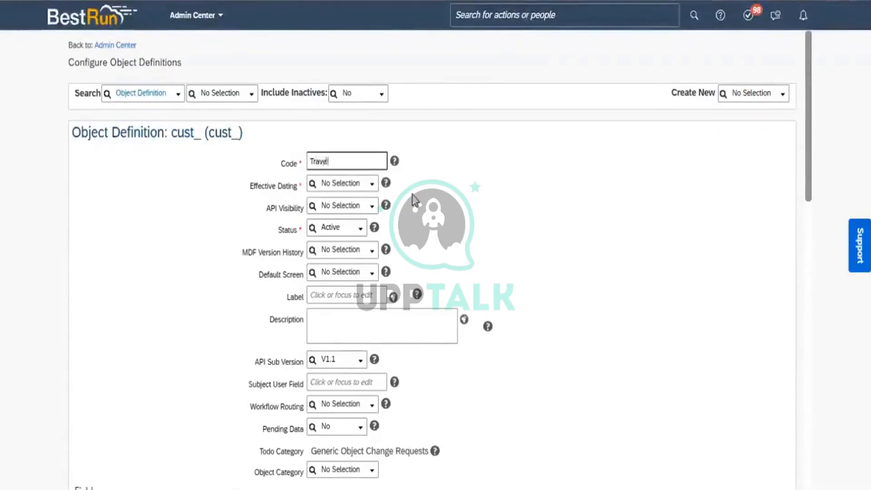
pyautogui.write('Mgt')
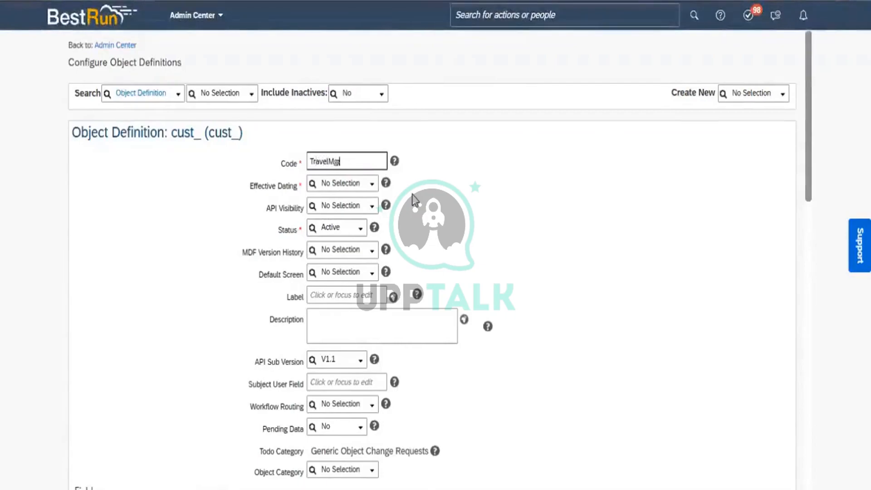
pyautogui.write('_')
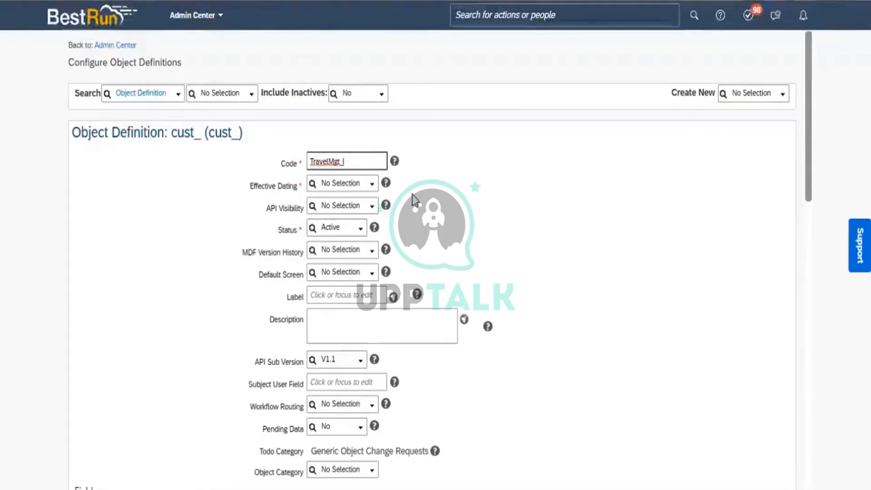
pyautogui.write('290')
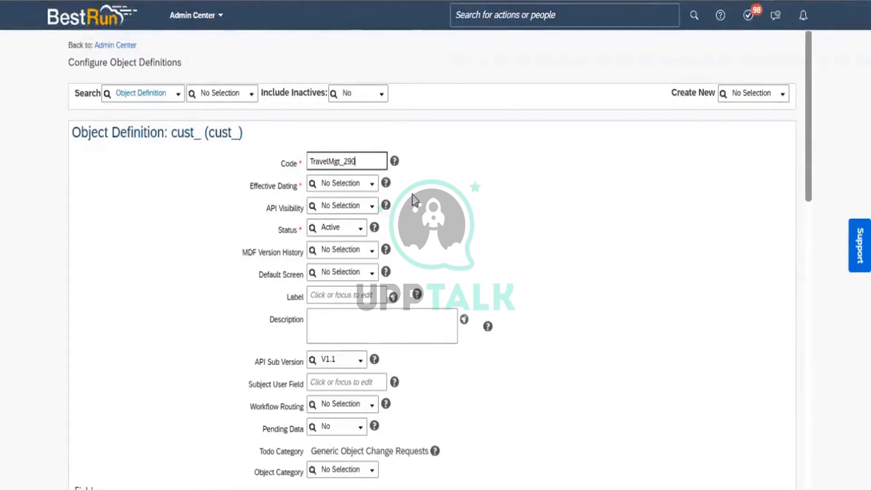
# Complete the object definition's code as TravelMgt_290423.
pyautogui.write('423')
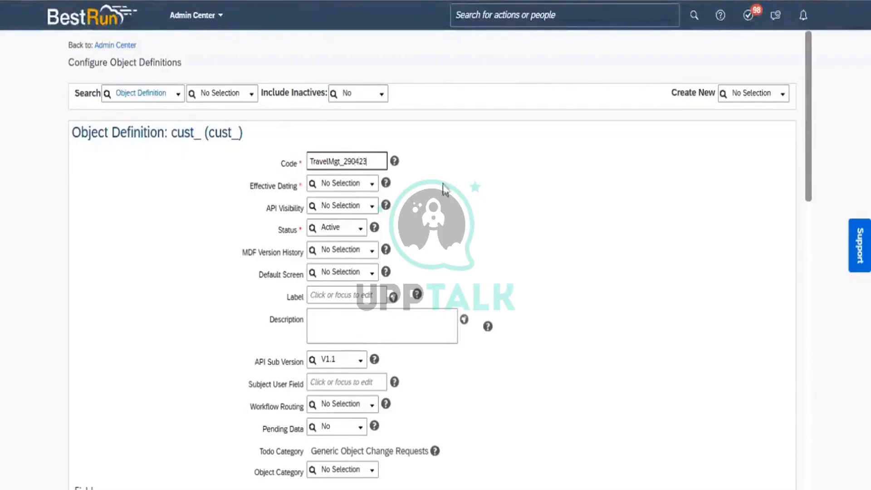
pyautogui.click(458, 188)
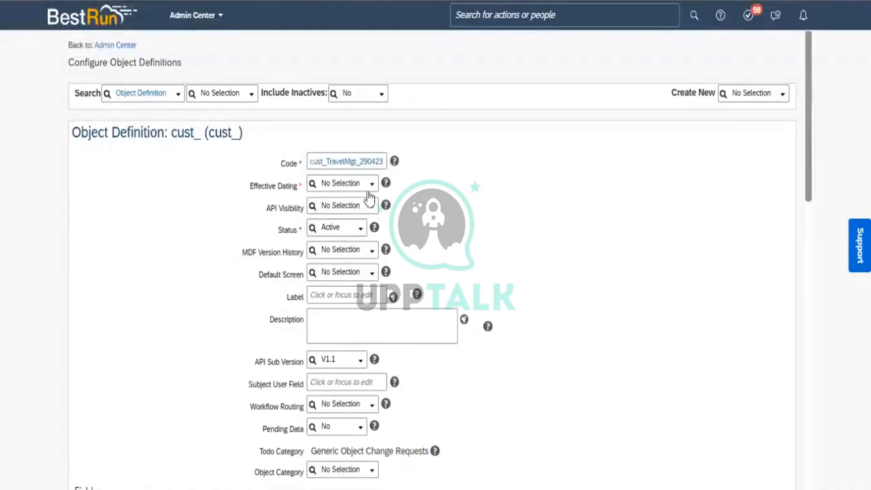
# Set Effective Dating to Basic, accepting the resulting system field changes, and set API Visibility to Editable.
pyautogui.click(371, 187)
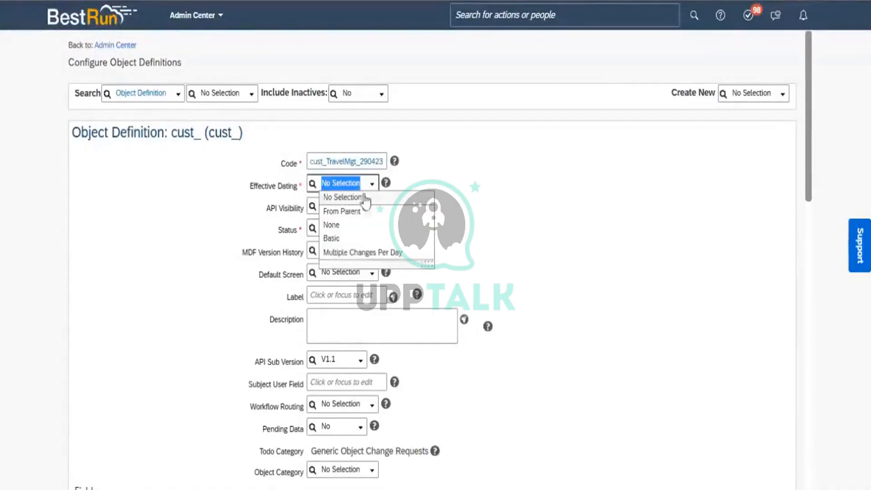
pyautogui.click(341, 238)
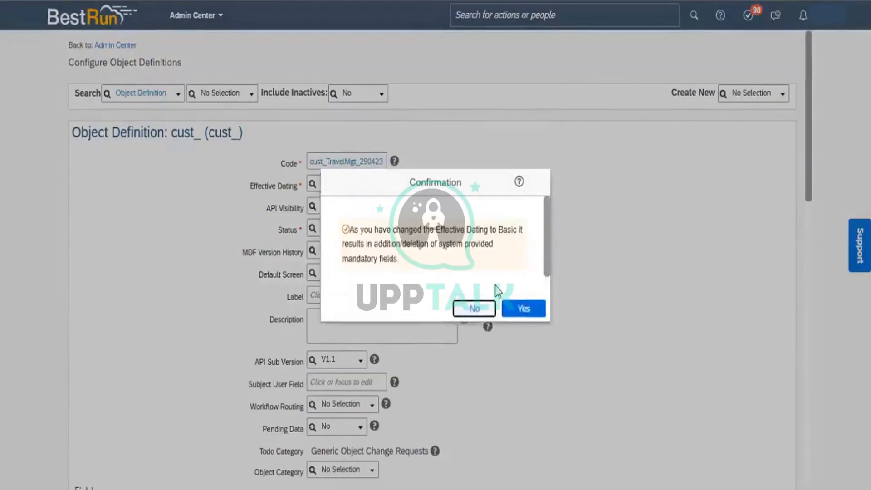
pyautogui.click(523, 309)
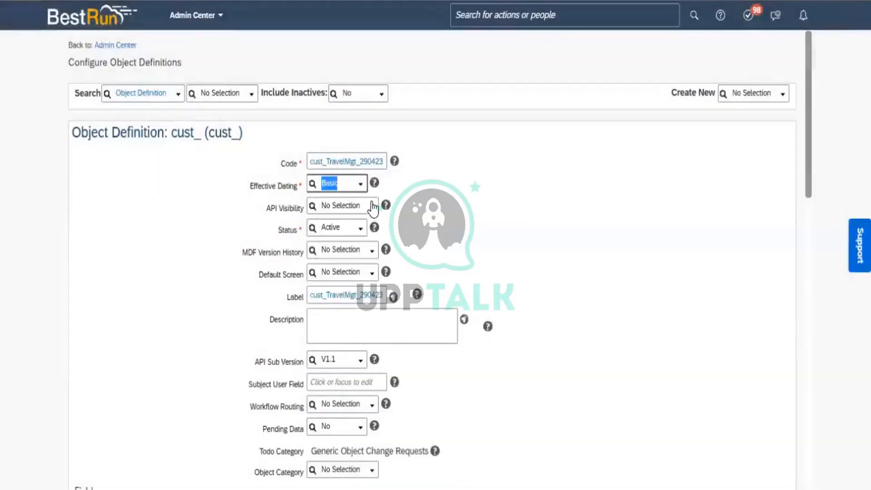
pyautogui.click(373, 209)
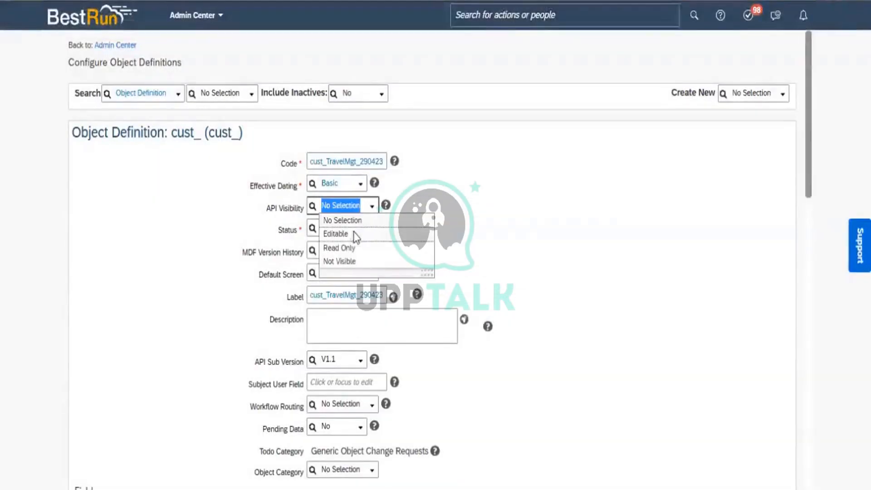
pyautogui.click(352, 232)
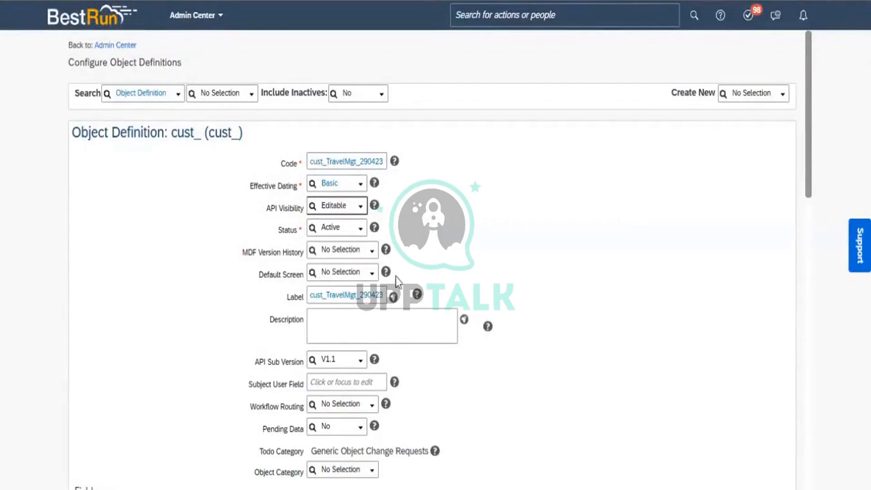
# Replace the object definition's label with Travel Management ( TM ).
pyautogui.doubleClick(336, 301)
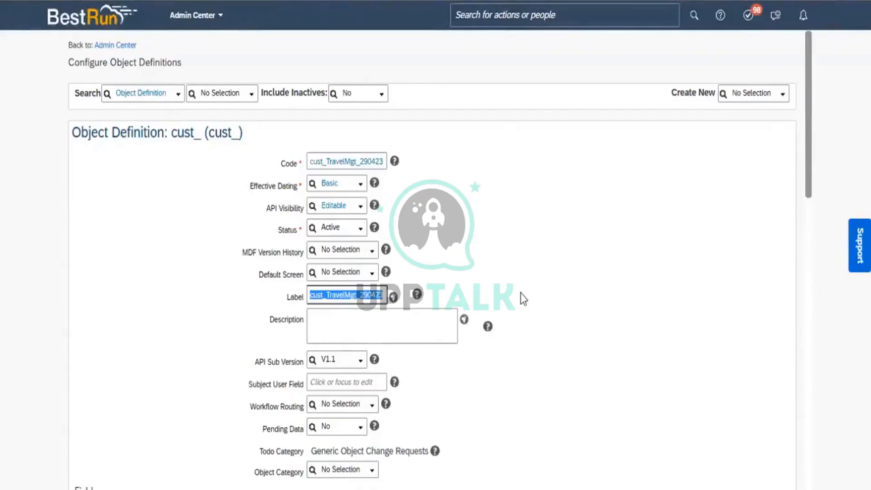
pyautogui.write('Travel')
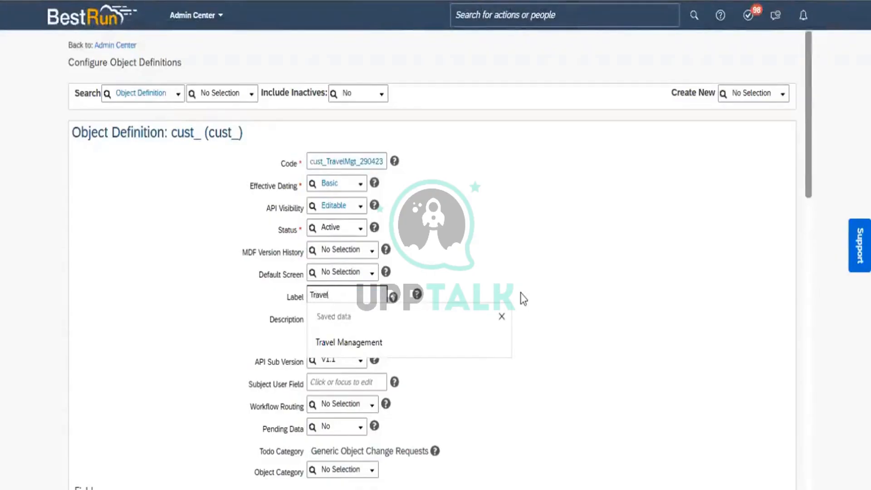
pyautogui.write(' Man')
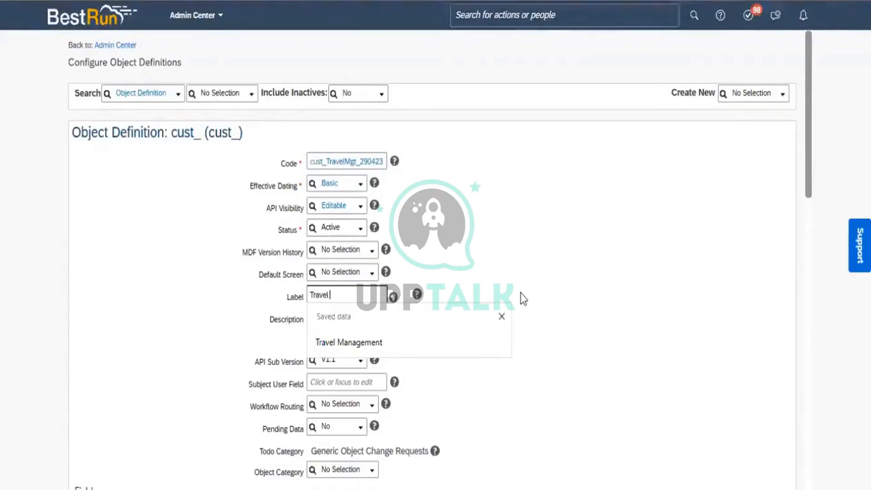
pyautogui.write('age')
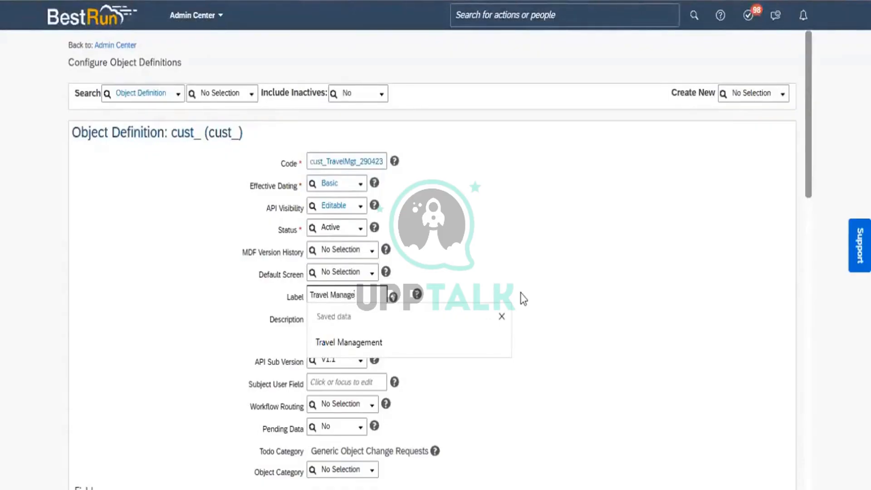
pyautogui.write('ment')
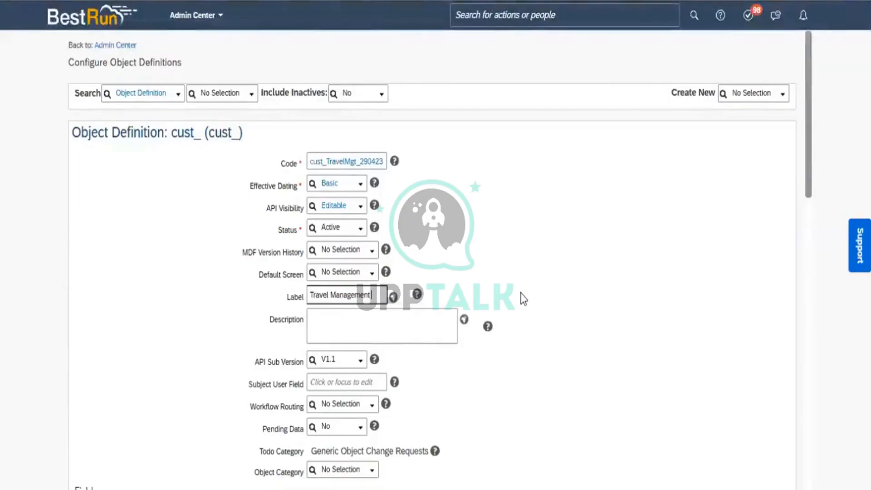
pyautogui.write('(')
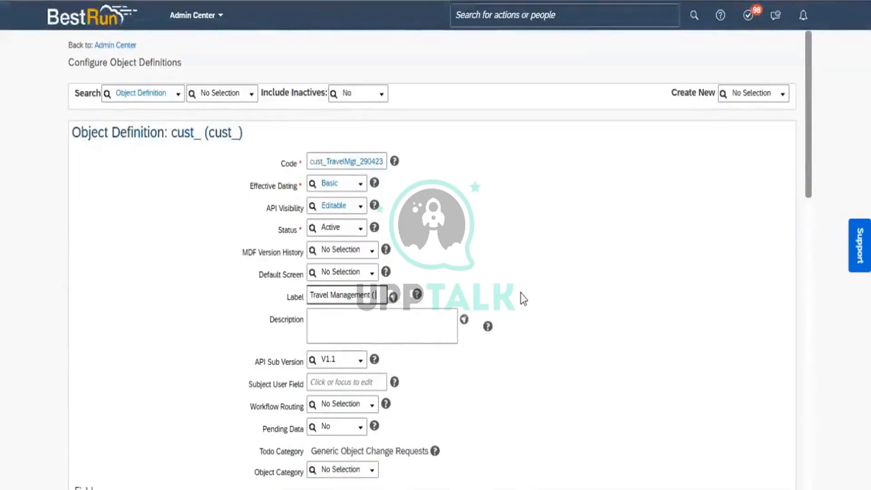
pyautogui.write('TM')
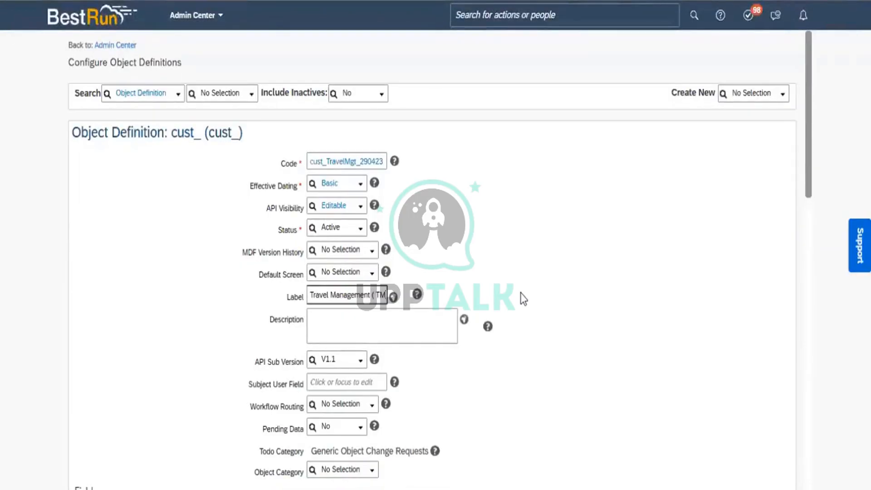
pyautogui.write(')')
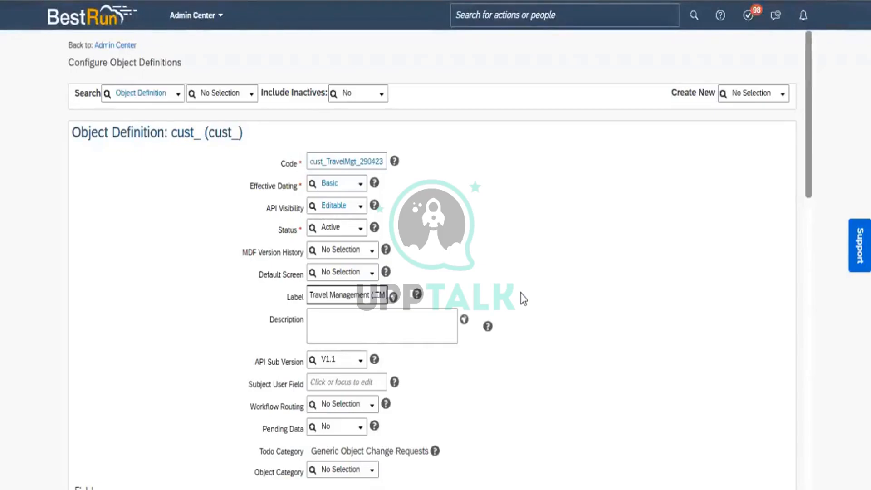
pyautogui.write(')')
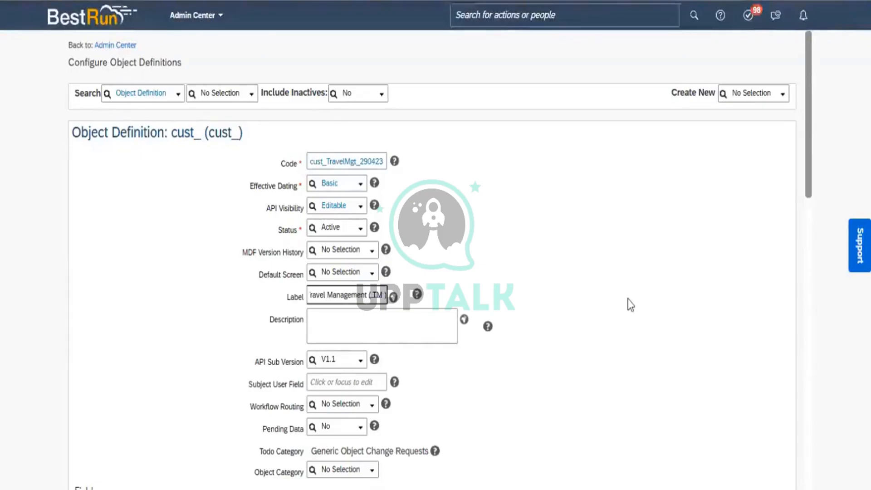
pyautogui.click(627, 304)
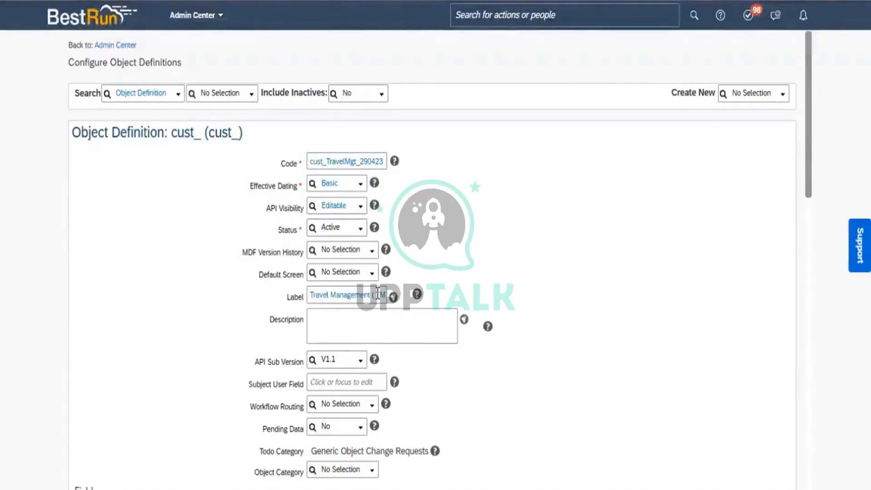
# Copy the label Travel Management ( TM ) into its Default Value and English (United Kingdom) translations.
pyautogui.click(377, 294)
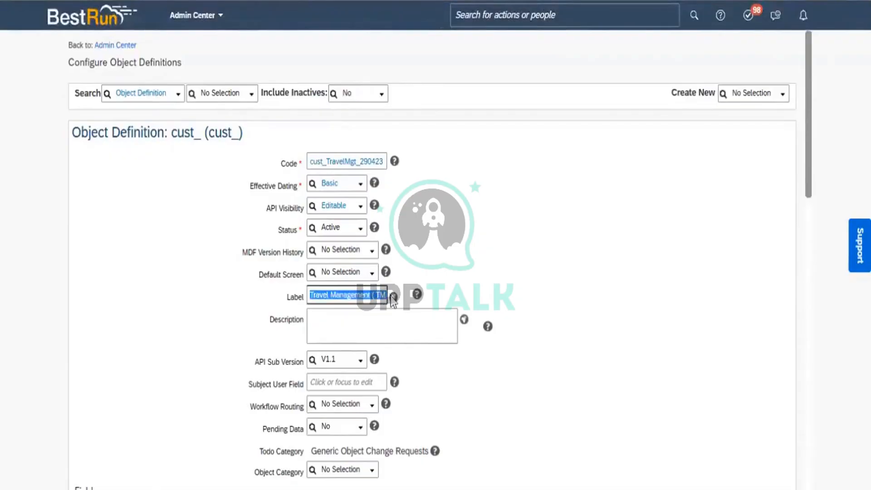
pyautogui.click(392, 297)
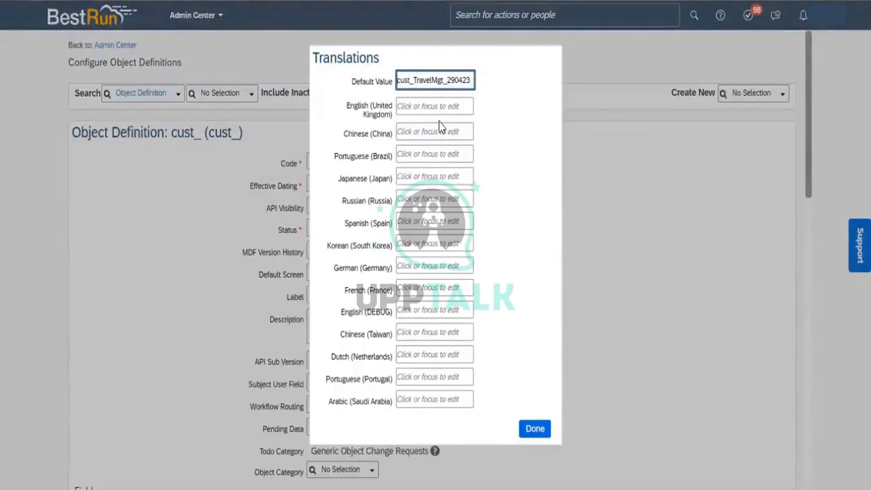
pyautogui.hotkey('ctrl', 'a')
pyautogui.write('Travel Management (TM)')
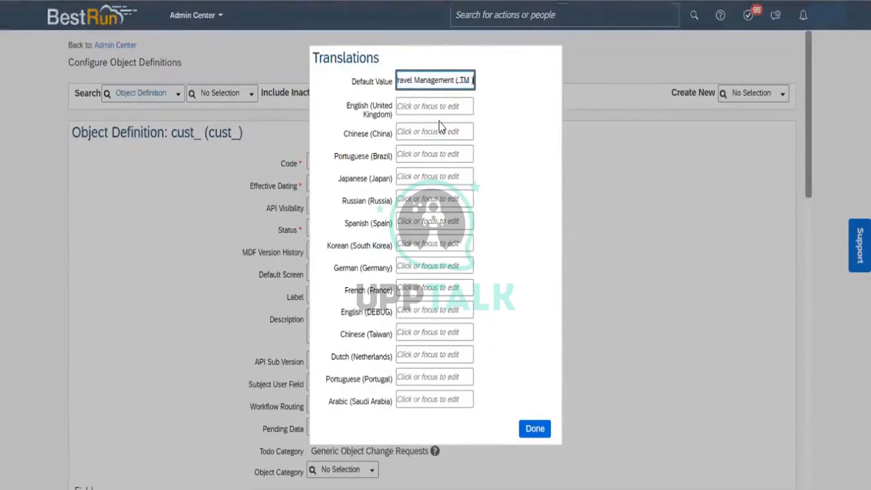
pyautogui.click(427, 105)
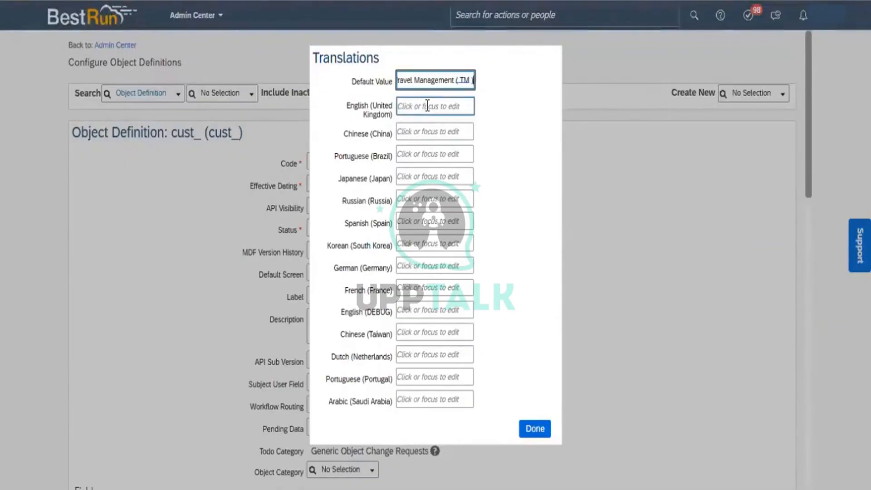
pyautogui.write('Travel Management (TM)')
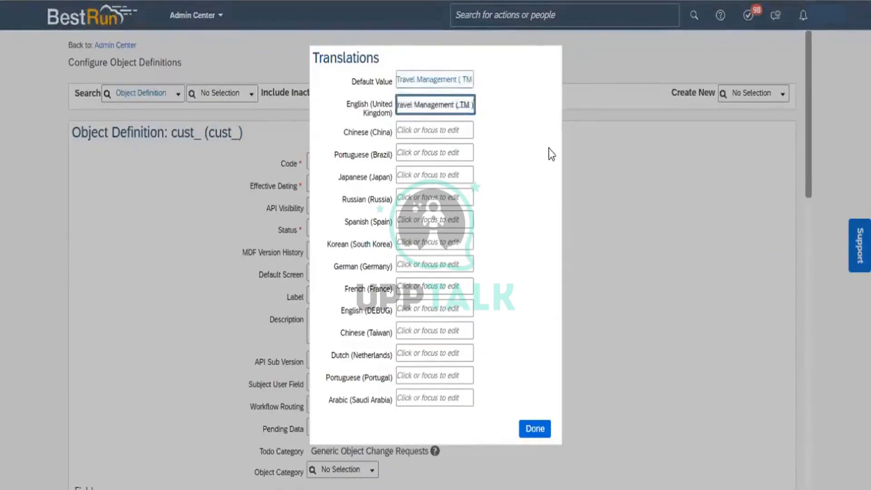
pyautogui.click(535, 428)
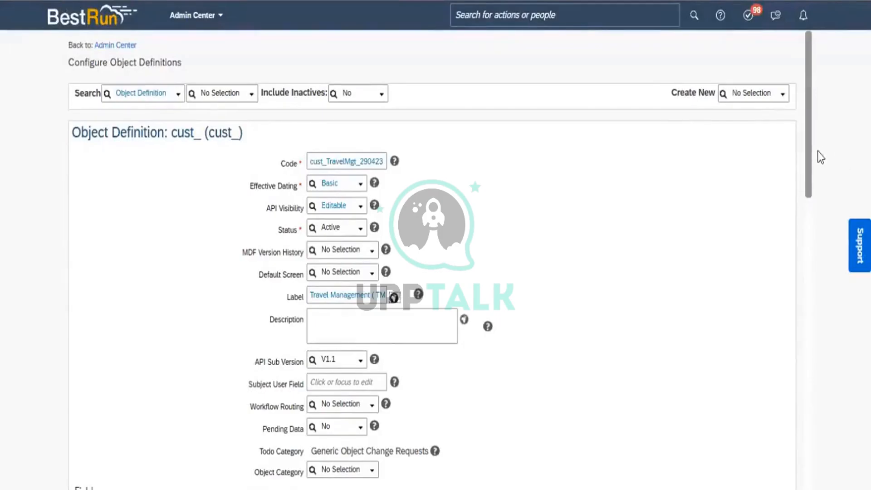
# Change the data type of the externalCode field to User.
pyautogui.moveTo(809, 161); pyautogui.dragTo(814, 236)
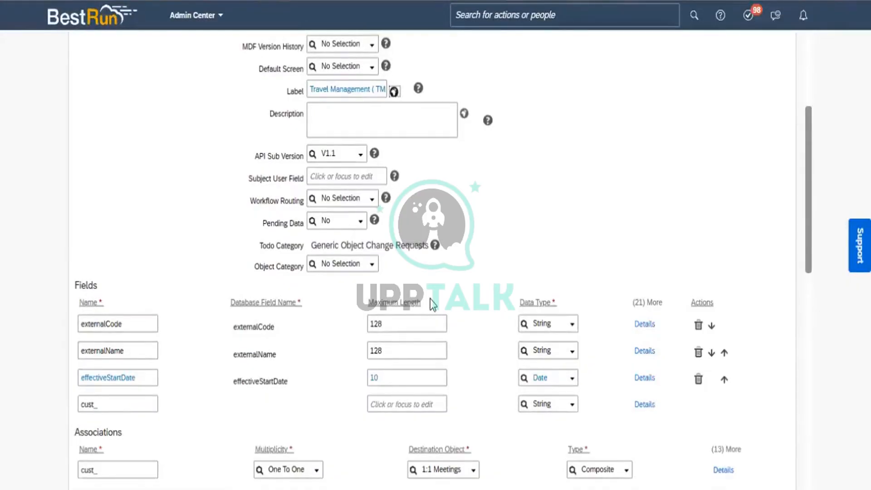
pyautogui.click(569, 328)
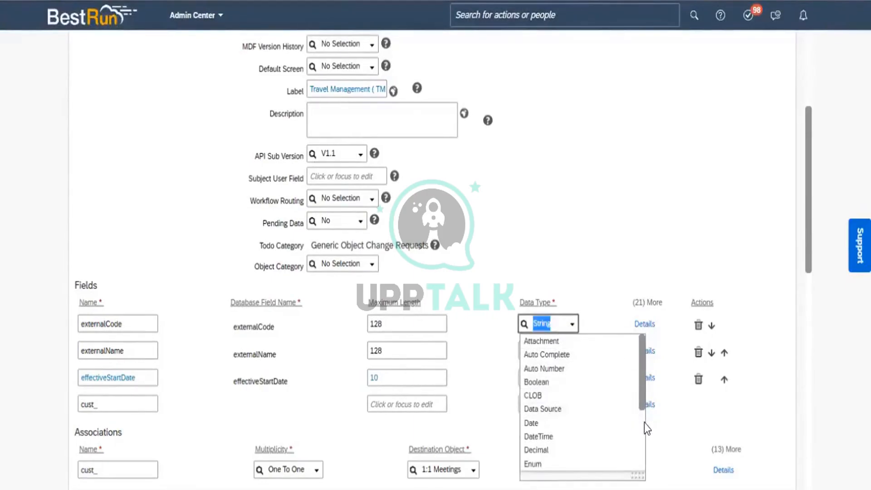
pyautogui.scroll(-3, 643, 423)
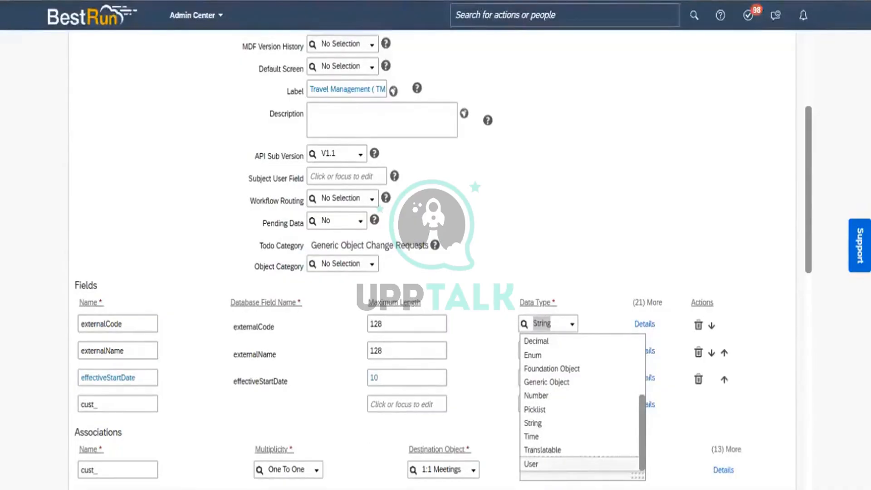
pyautogui.click(531, 463)
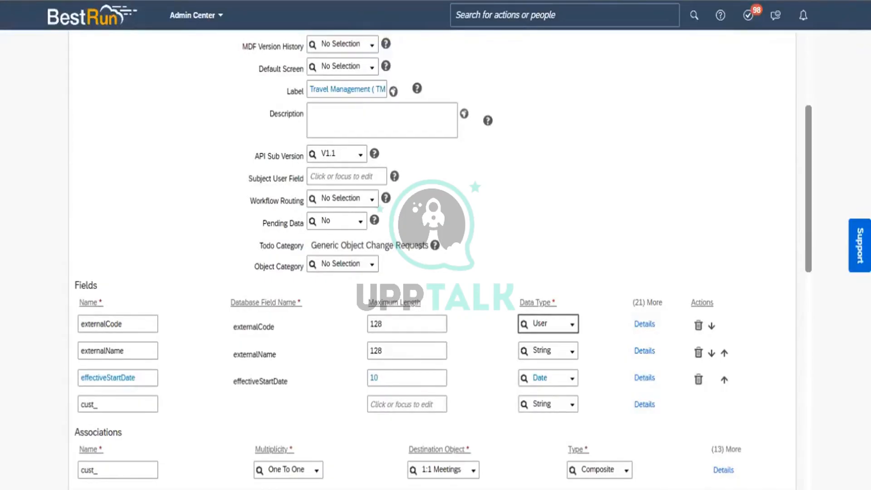
# Switch to the Excel workbook and review the fields listed under Travel Management in column I.
pyautogui.hotkey('alt', 'Tab')
pyautogui.press('Right')
pyautogui.press('Right')
pyautogui.press('Right')
pyautogui.press('Right')
pyautogui.press('Right')
pyautogui.press('Right')
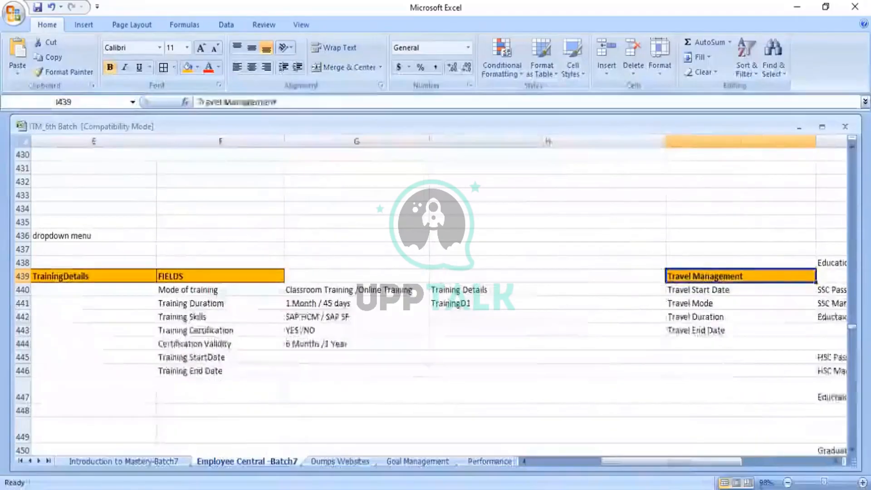
pyautogui.press('Right')
pyautogui.press('Left')
pyautogui.press('Left')
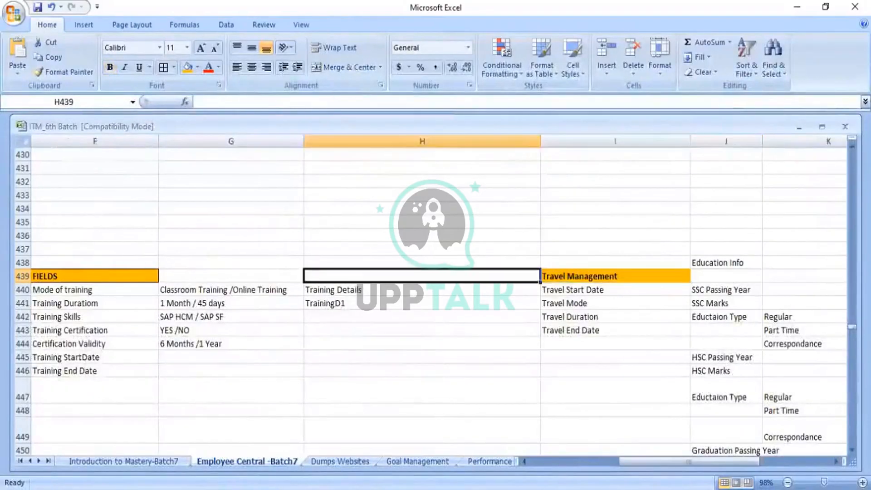
pyautogui.press('Right')
pyautogui.press('Down')
pyautogui.press('Down')
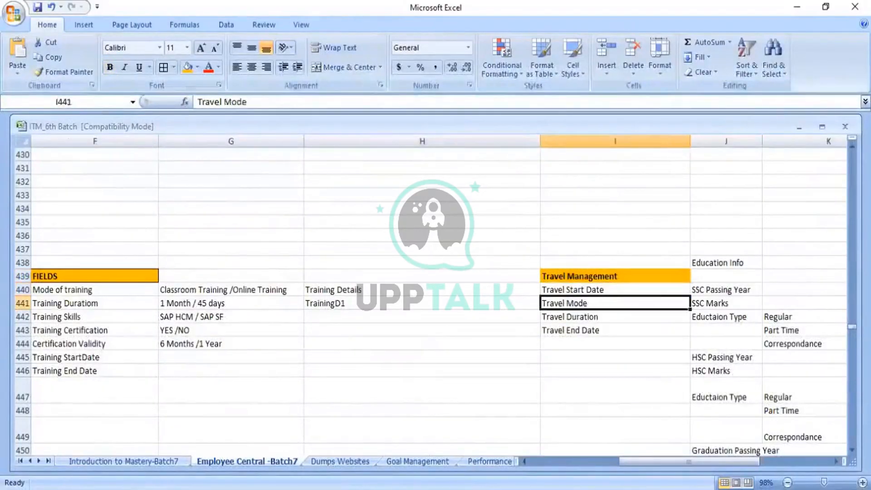
pyautogui.press('Down')
pyautogui.press('Down')
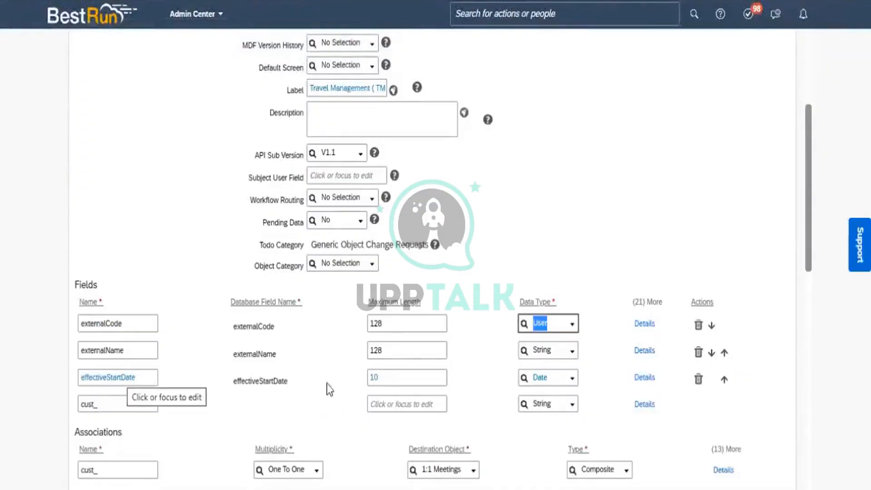
# Set the label of the effectiveStartDate field to Travel Start Date in its details.
pyautogui.click(644, 377)
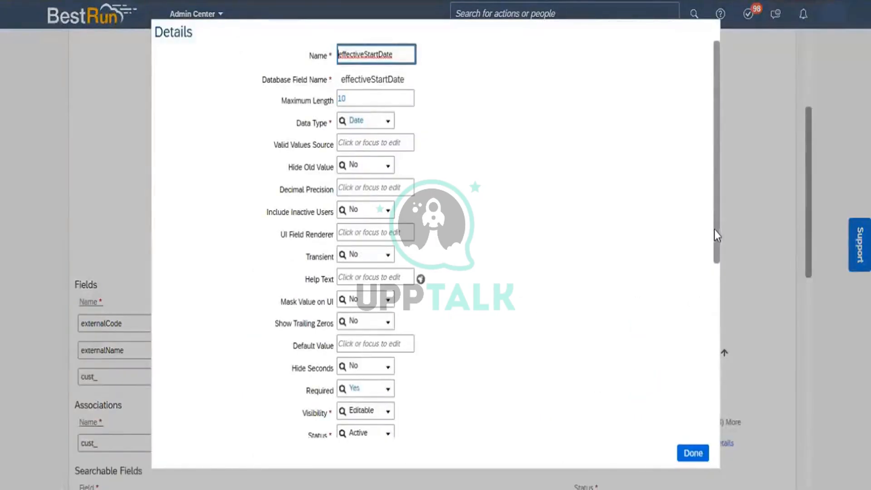
pyautogui.moveTo(715, 232); pyautogui.dragTo(722, 301)
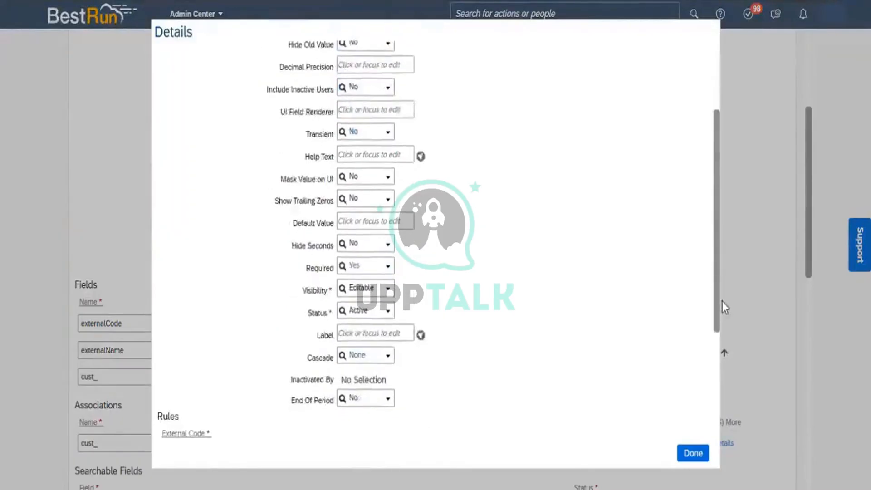
pyautogui.click(365, 335)
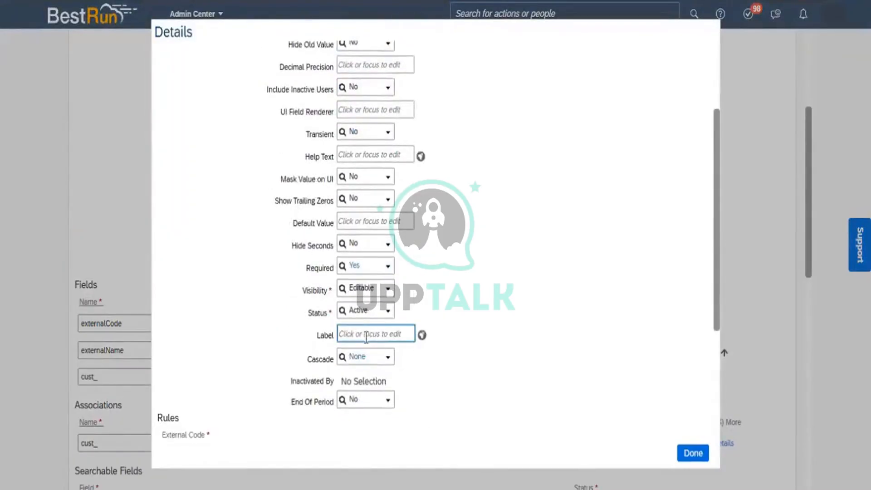
pyautogui.write('Travel')
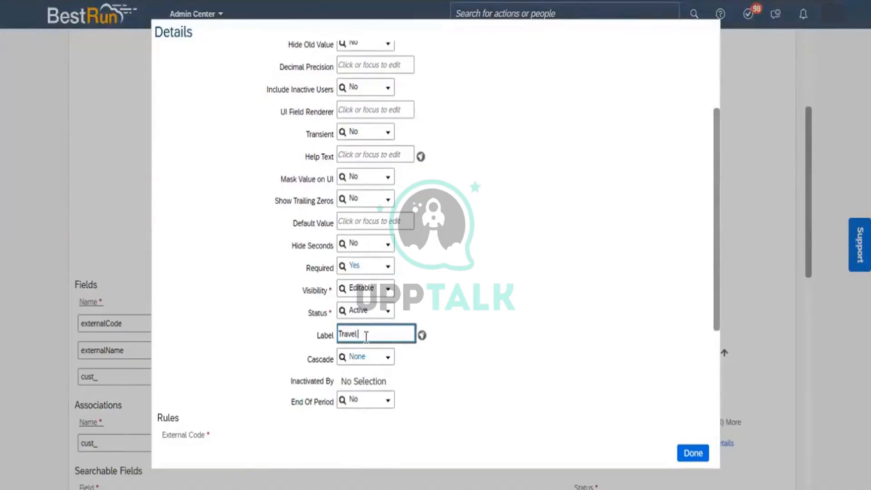
pyautogui.write(' Sport')
pyautogui.write(' Date')
pyautogui.click(472, 359)
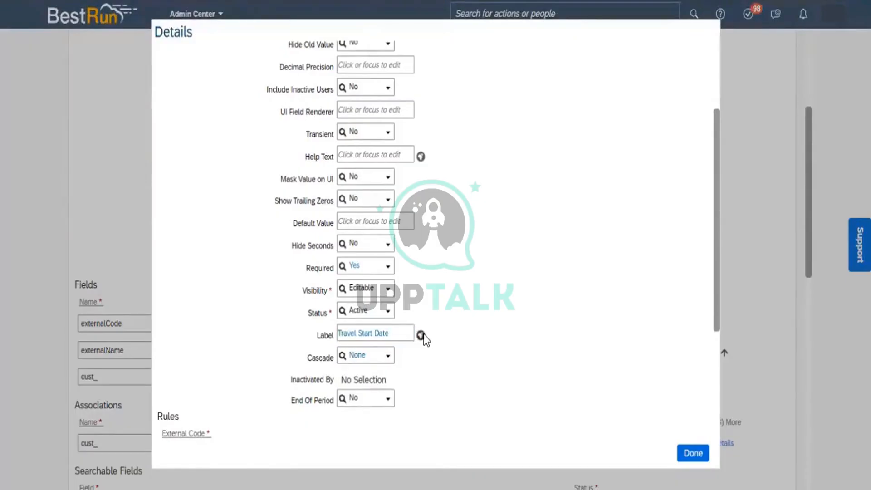
# Copy the label Travel Start Date into its Default Value and English (United Kingdom) translations and close the field's details.
pyautogui.click(408, 334)
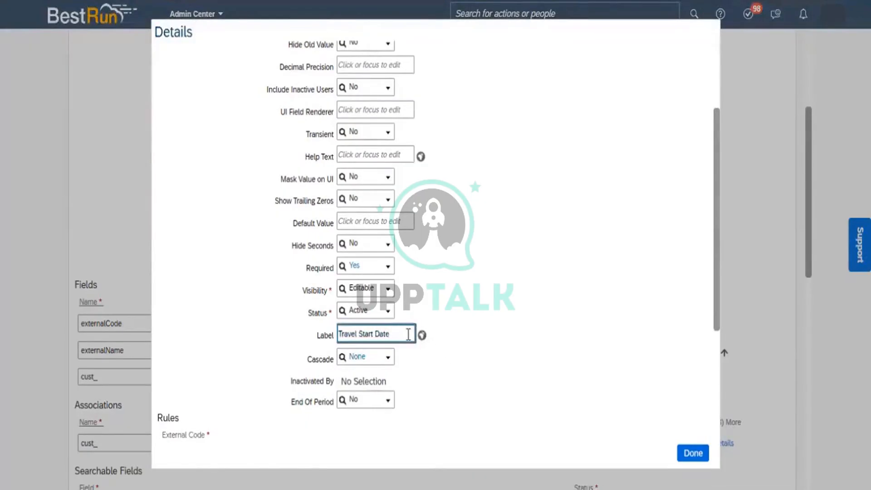
pyautogui.hotkey('ctrl', 'a')
pyautogui.hotkey('ctrl', 'c')
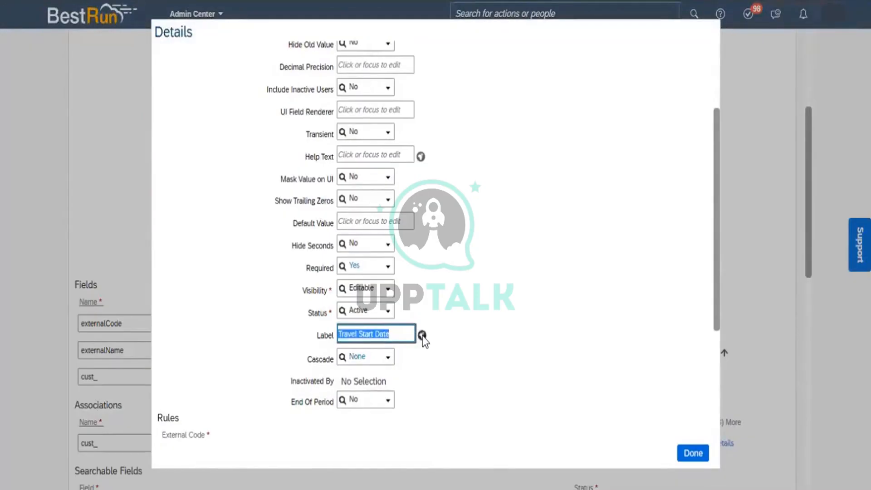
pyautogui.click(422, 336)
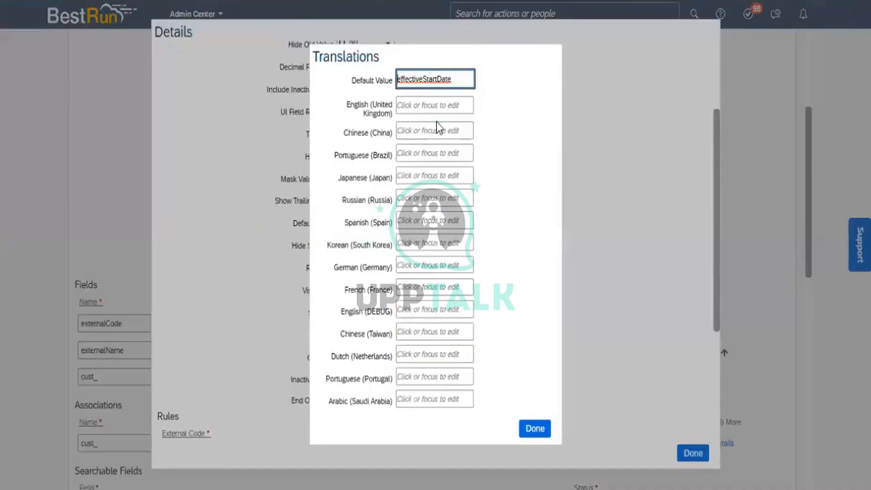
pyautogui.hotkey('ctrl', 'a')
pyautogui.hotkey('ctrl', 'v')
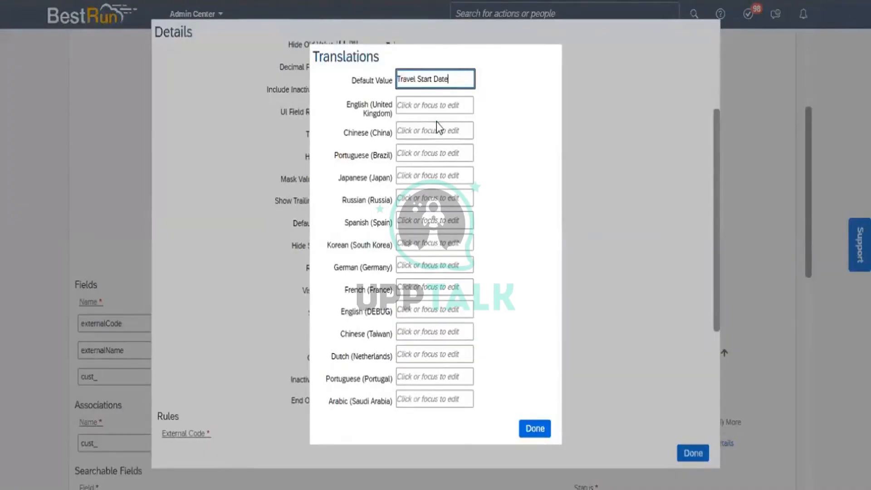
pyautogui.click(417, 105)
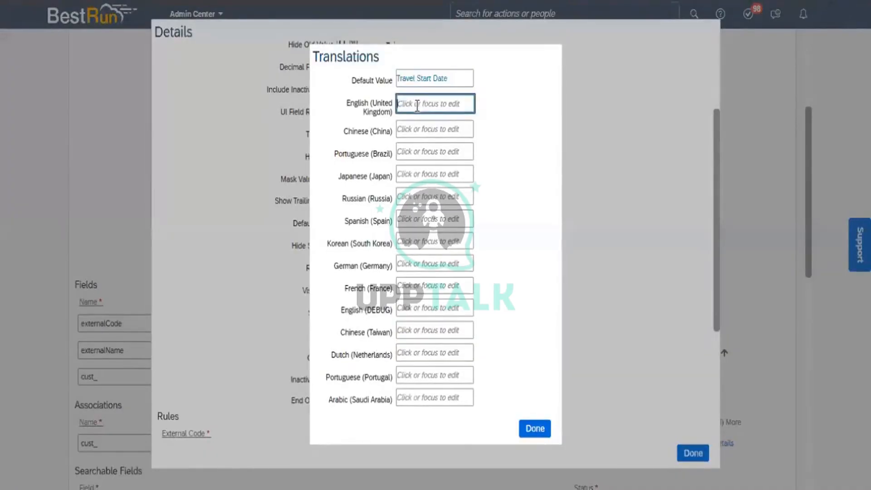
pyautogui.hotkey('ctrl', 'v')
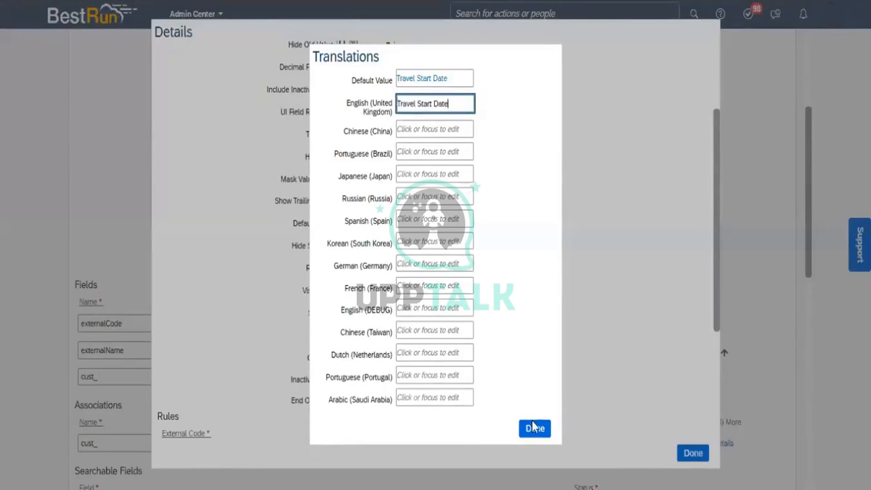
pyautogui.click(535, 432)
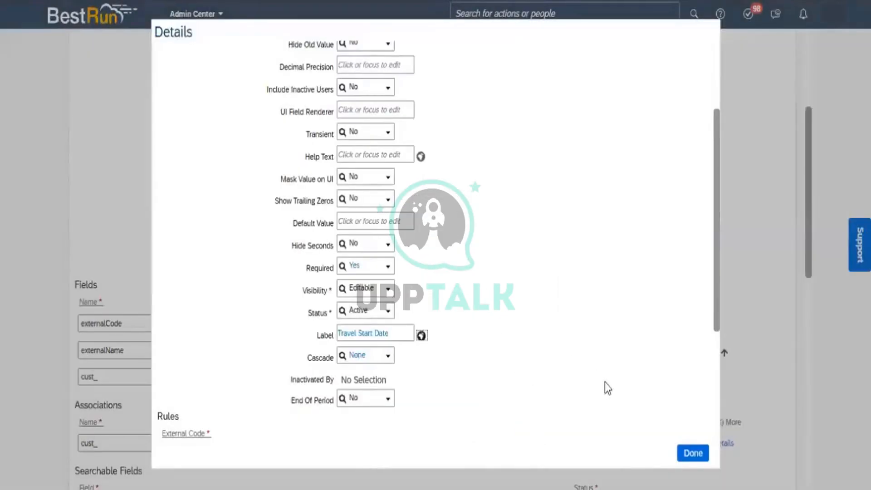
pyautogui.click(687, 453)
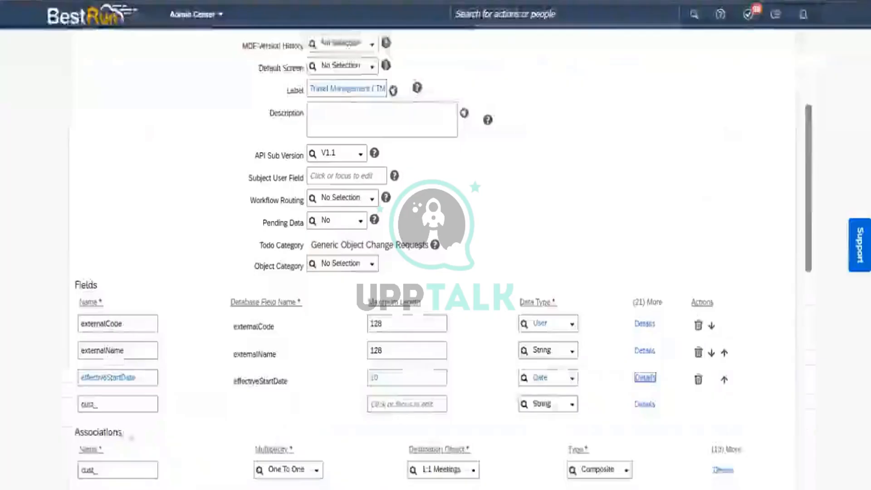
# Add a field named effectiveenddate with a maximum length of 10 and the data type Date.
pyautogui.click(106, 406)
pyautogui.write('effect')
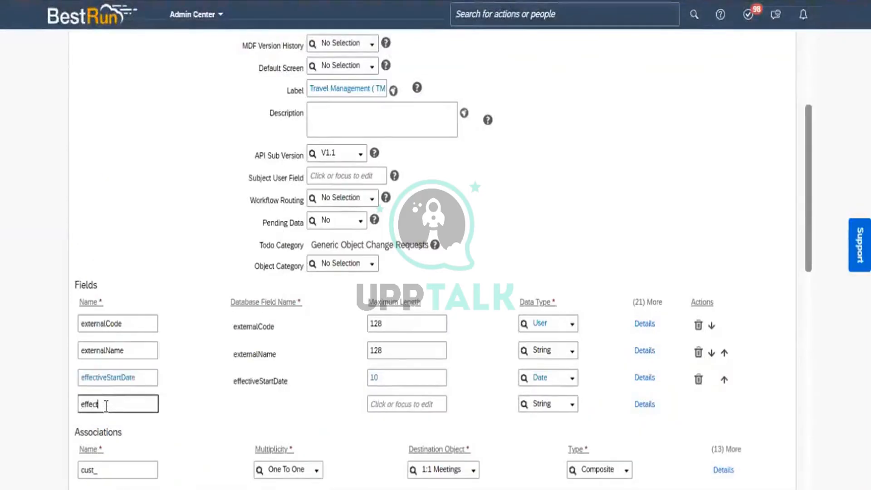
pyautogui.write('iveenddate')
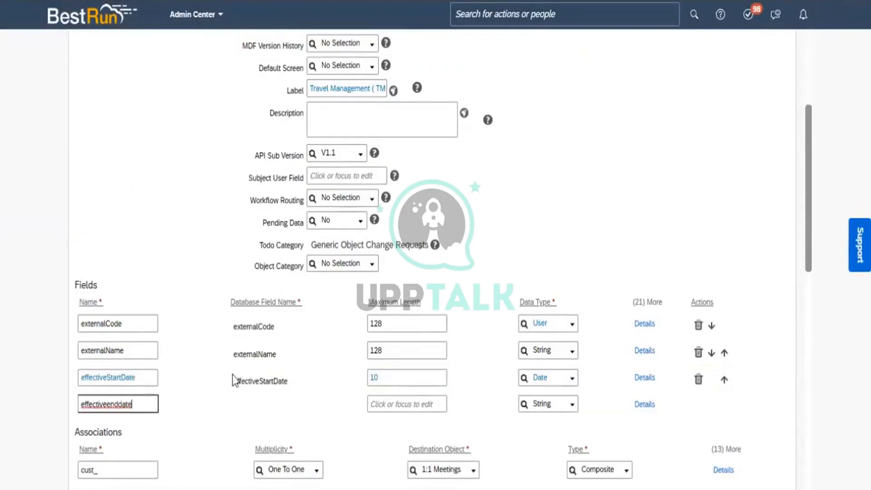
pyautogui.click(213, 412)
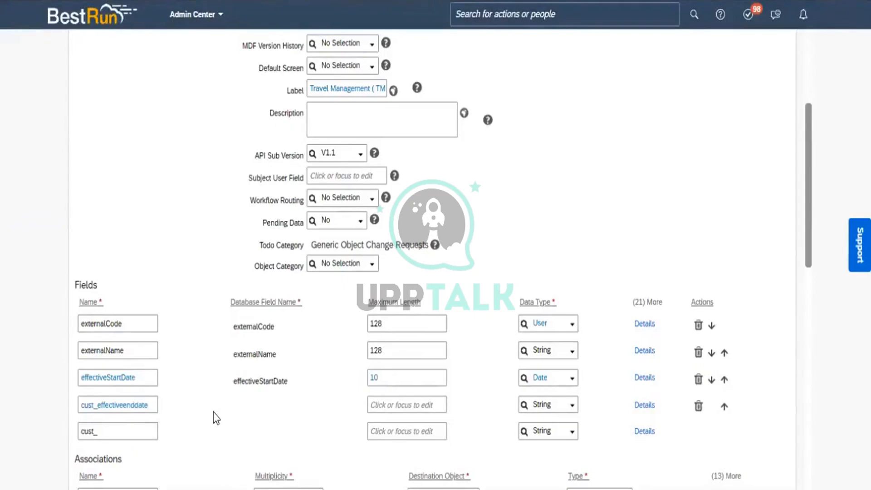
pyautogui.click(378, 404)
pyautogui.write('10')
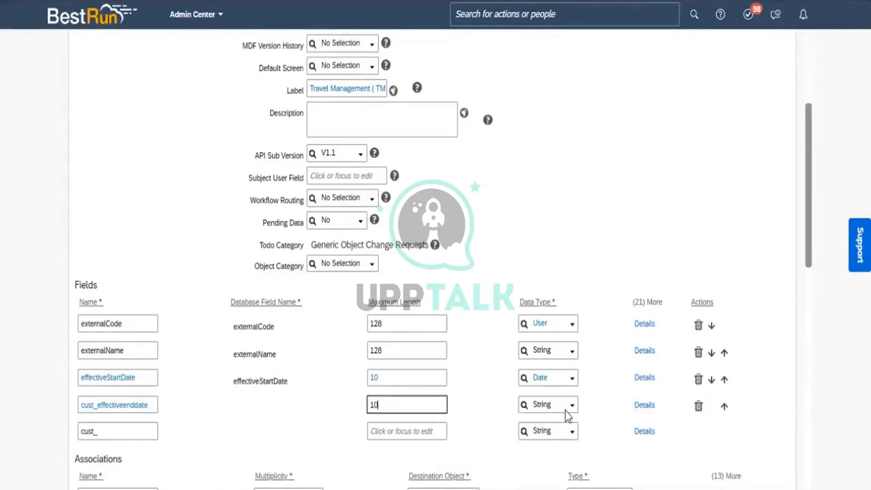
pyautogui.click(572, 406)
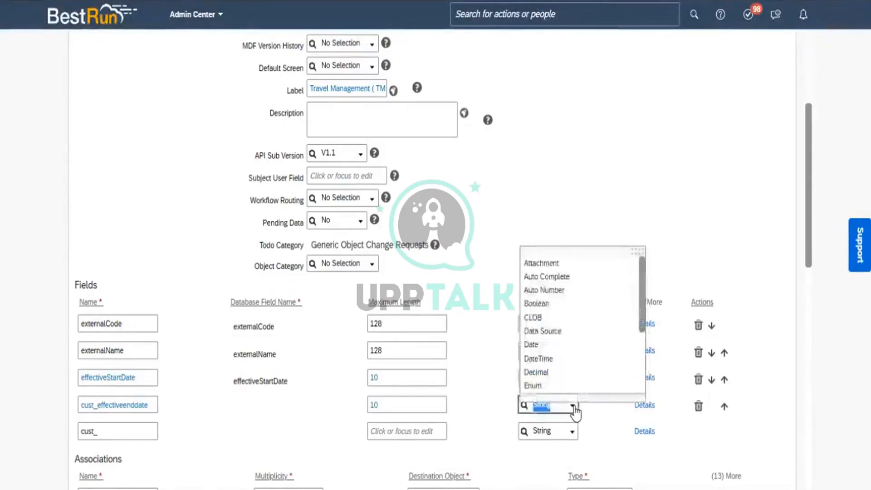
pyautogui.click(541, 347)
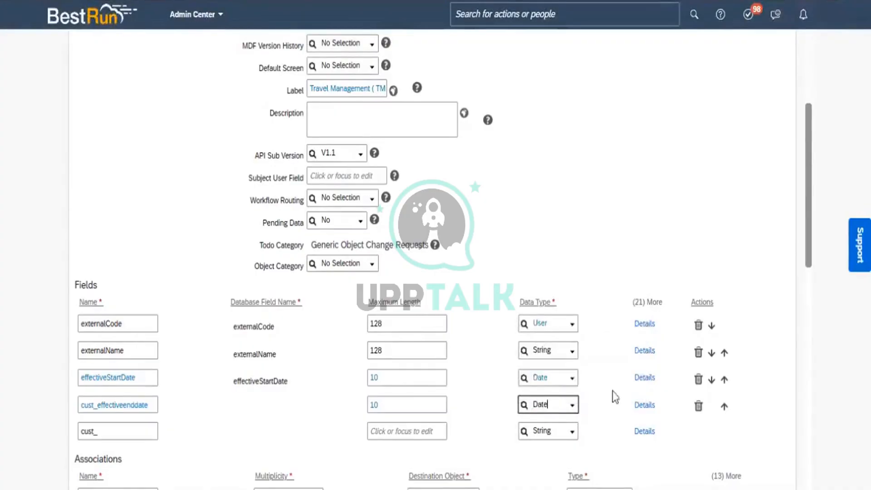
# Set the label of the cust_effectiveenddate field to Travel End Date in its details.
pyautogui.click(645, 405)
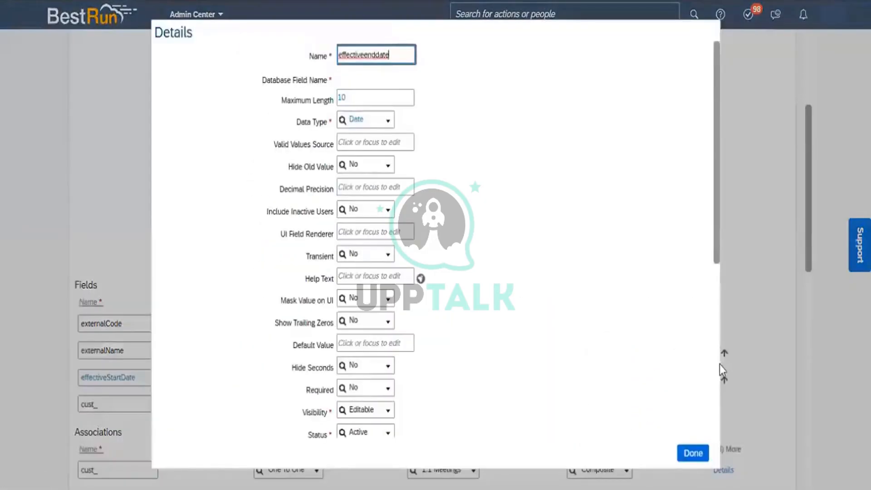
pyautogui.scroll(-7, 716, 368)
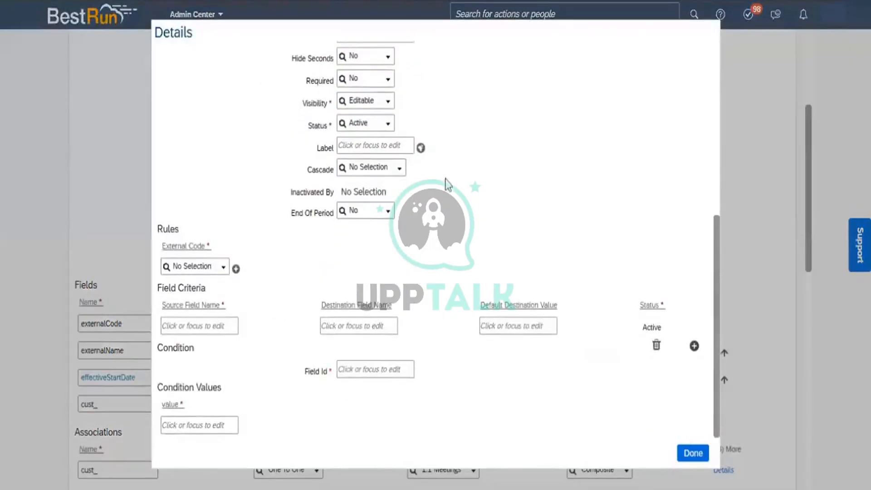
pyautogui.click(349, 147)
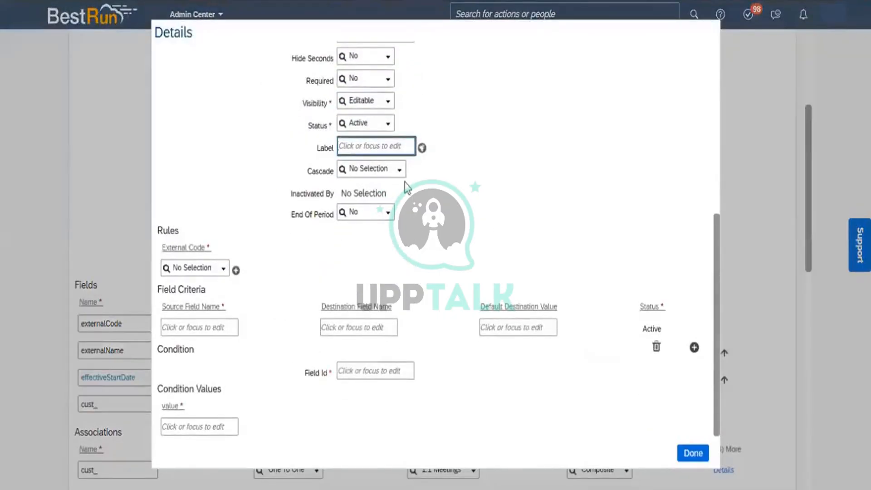
pyautogui.write('Travel End')
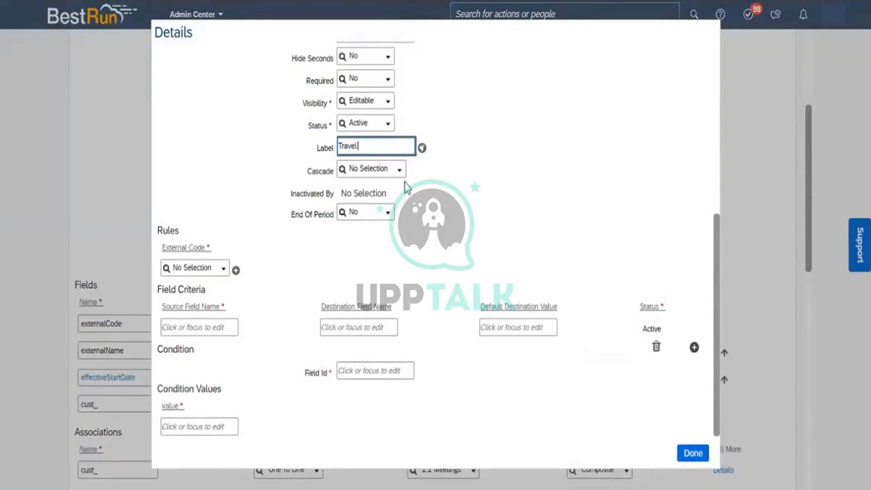
pyautogui.write(' Date')
# Copy the label Travel End Date into its Default Value and English (United Kingdom) translations and close the field's details.
pyautogui.hotkey('ctrl', 'a')
pyautogui.hotkey('ctrl', 'c')
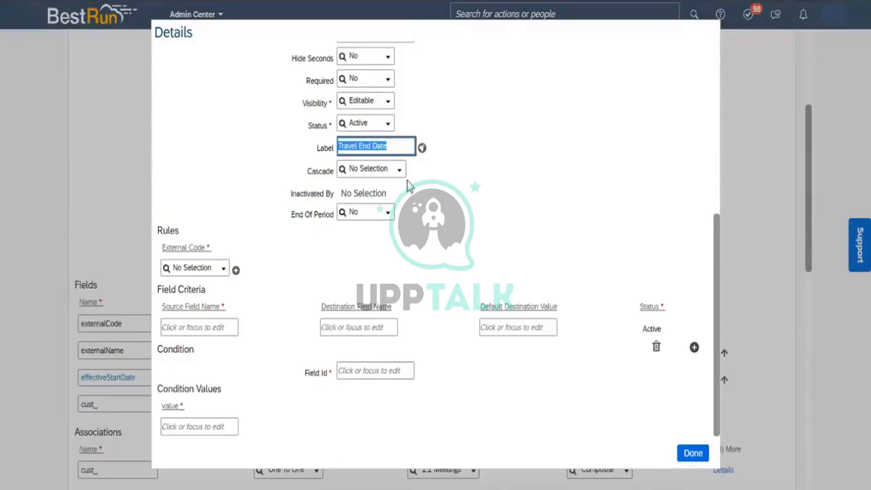
pyautogui.click(421, 149)
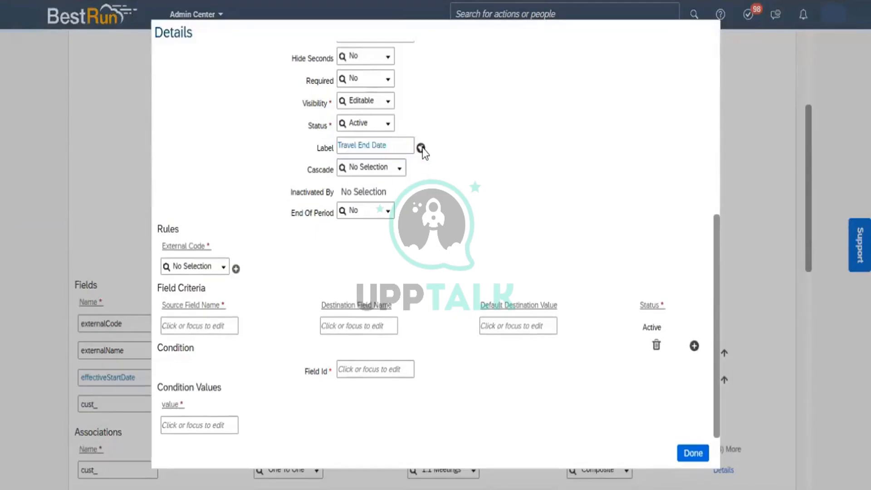
pyautogui.click(421, 148)
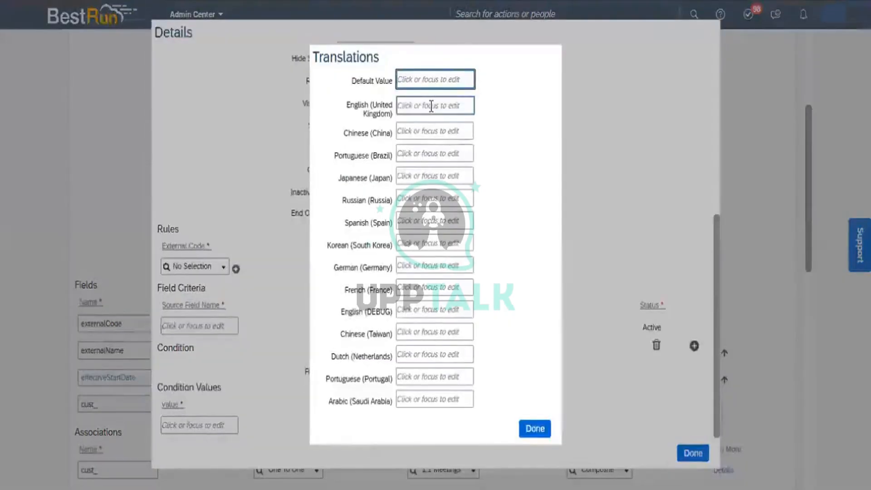
pyautogui.hotkey('ctrl', 'v')
pyautogui.click(413, 111)
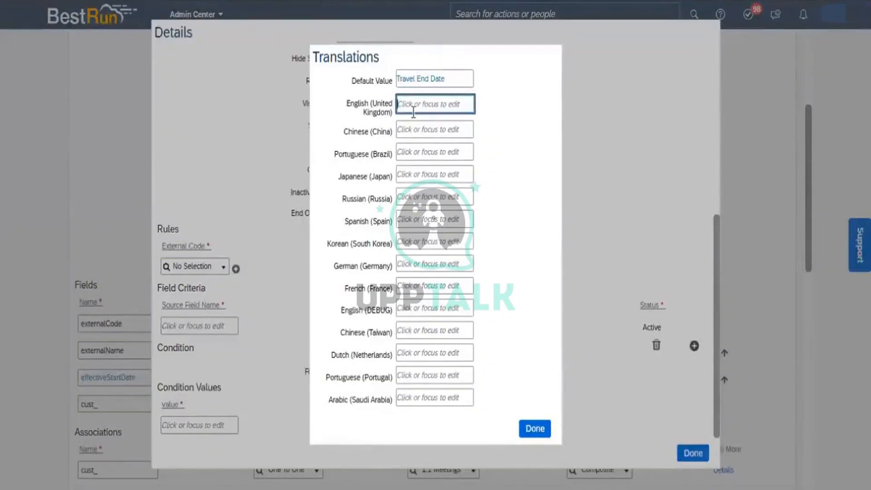
pyautogui.hotkey('ctrl', 'v')
pyautogui.click(535, 428)
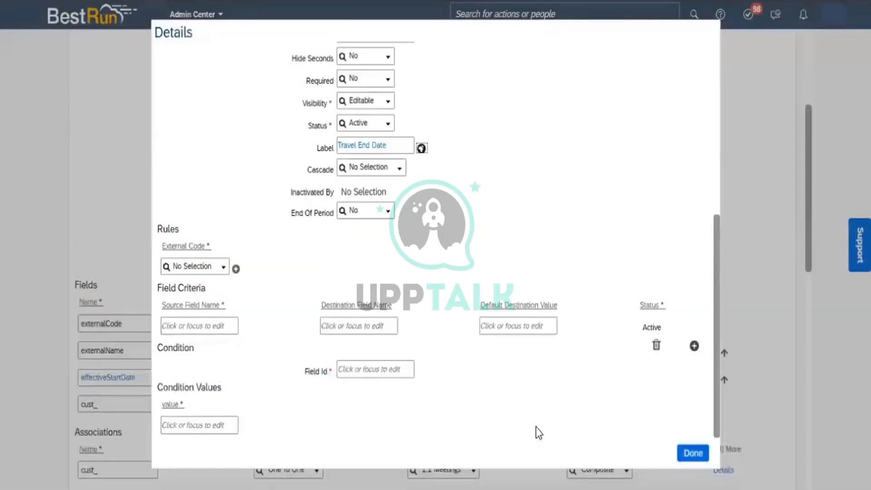
pyautogui.click(685, 451)
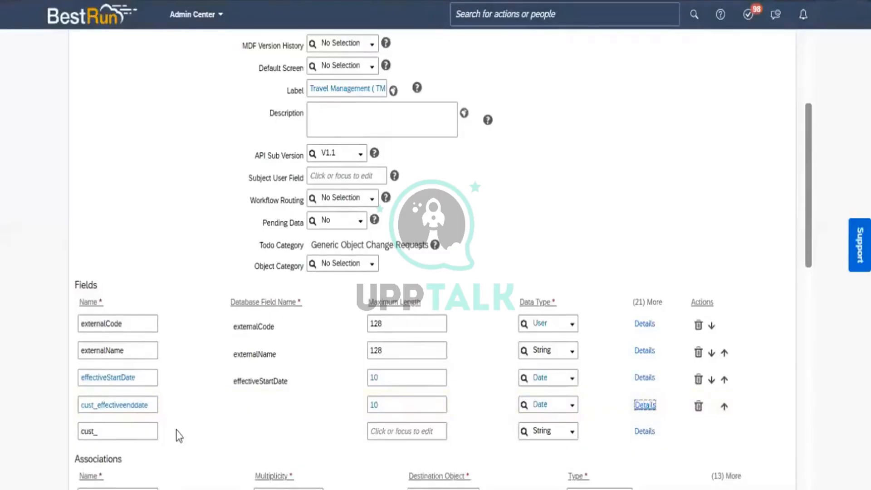
# Add a field named travelmode with a maximum length of 32.
pyautogui.click(133, 436)
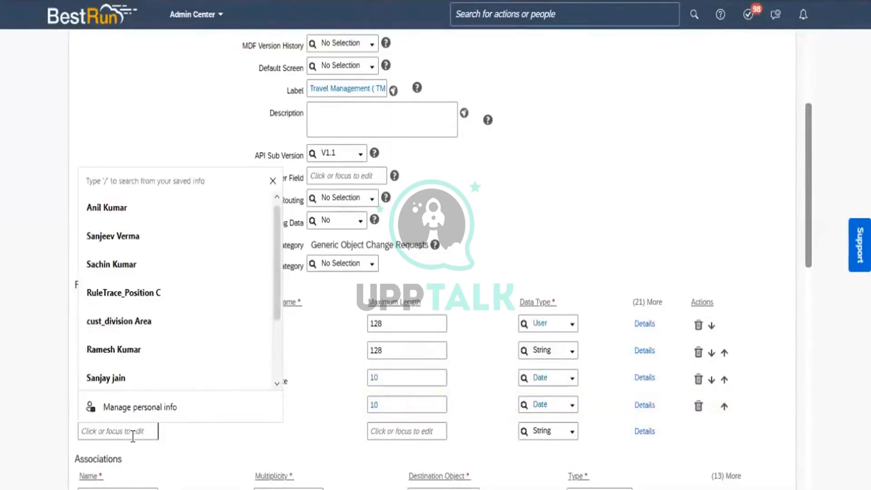
pyautogui.write('travel')
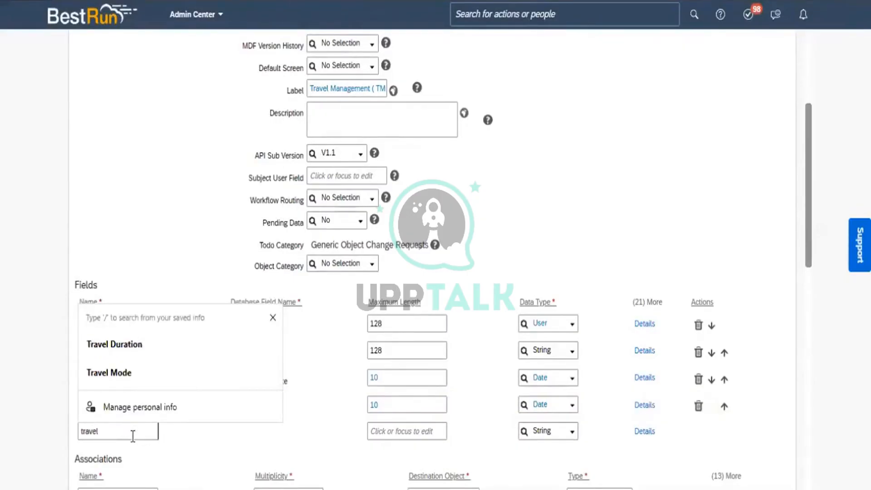
pyautogui.write('mode')
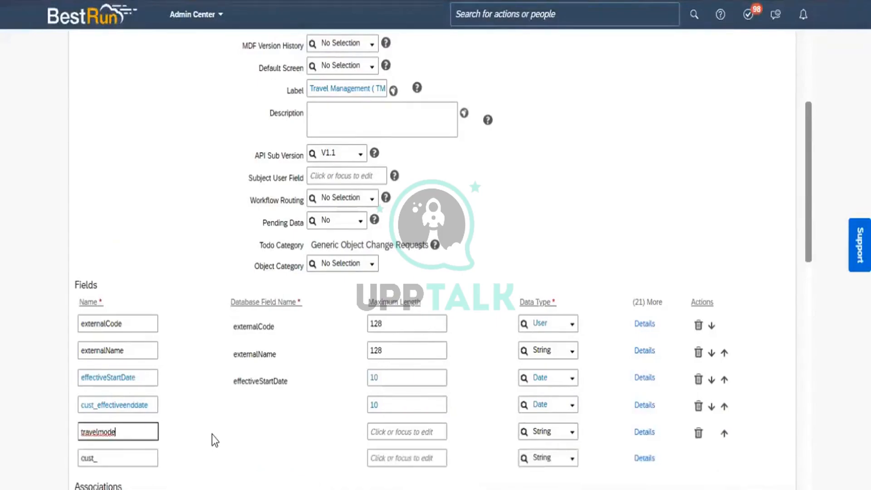
pyautogui.click(392, 432)
pyautogui.write('32')
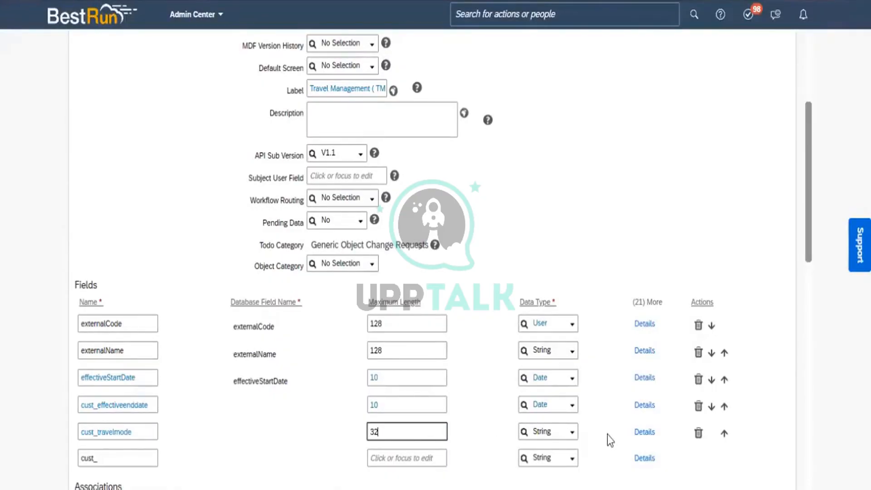
# Set the label of the cust_travelmode field to Travel Mode in its details.
pyautogui.click(643, 432)
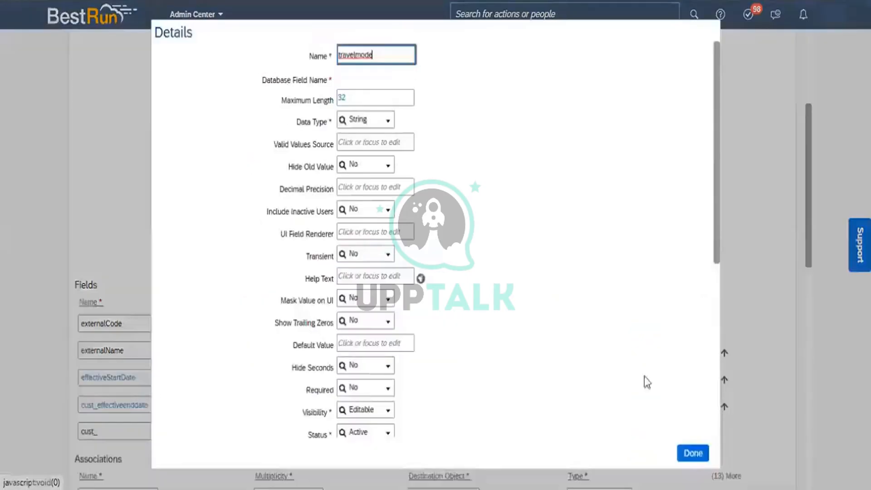
pyautogui.scroll(-7, 715, 343)
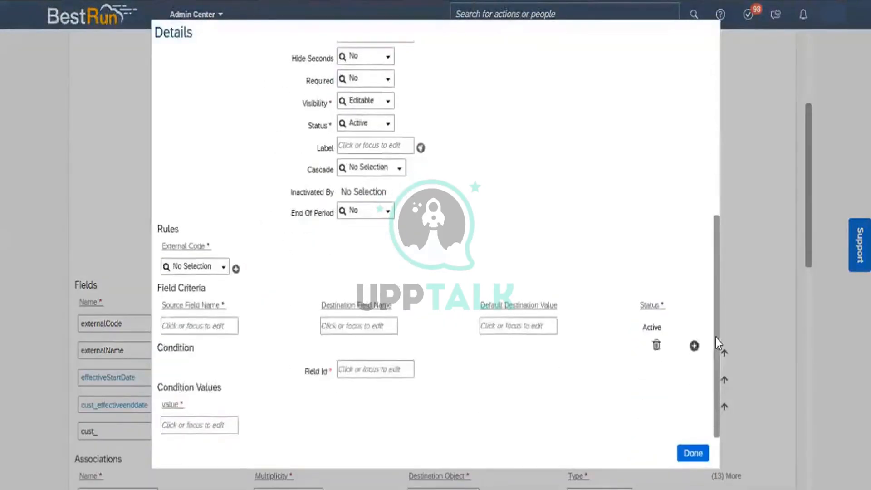
pyautogui.click(366, 148)
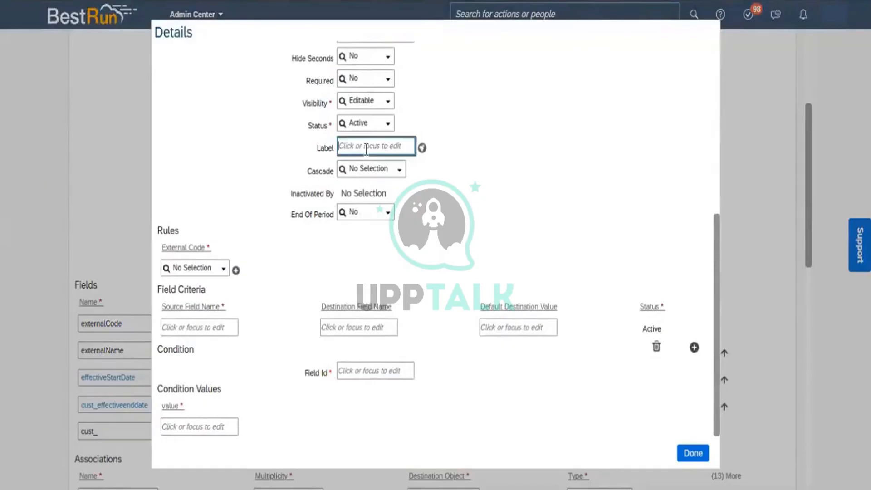
pyautogui.write('Travel Mode')
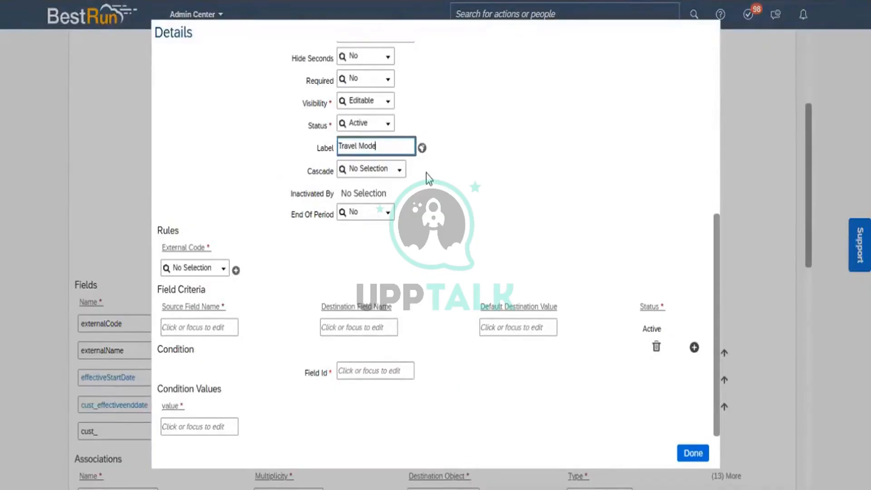
# Copy the label Travel Mode into its Default Value and English (United Kingdom) translations and close the field's details.
pyautogui.hotkey('ctrl', 'a')
pyautogui.hotkey('ctrl', 'c')
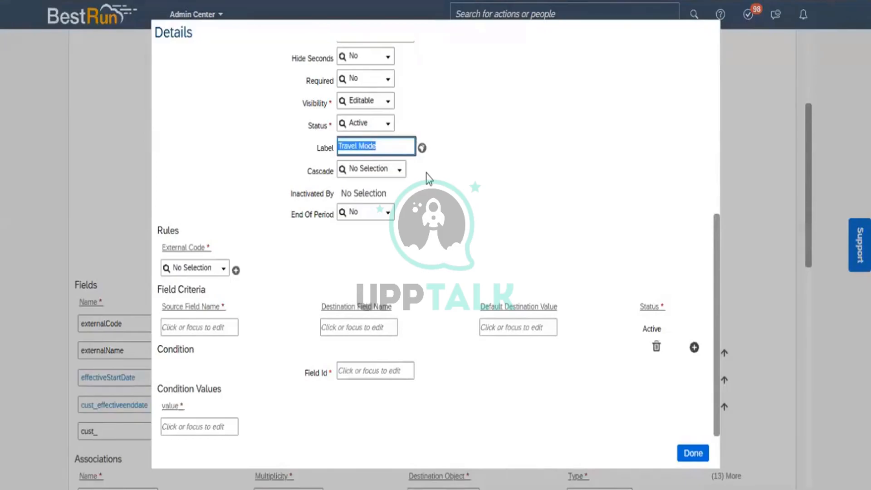
pyautogui.click(422, 149)
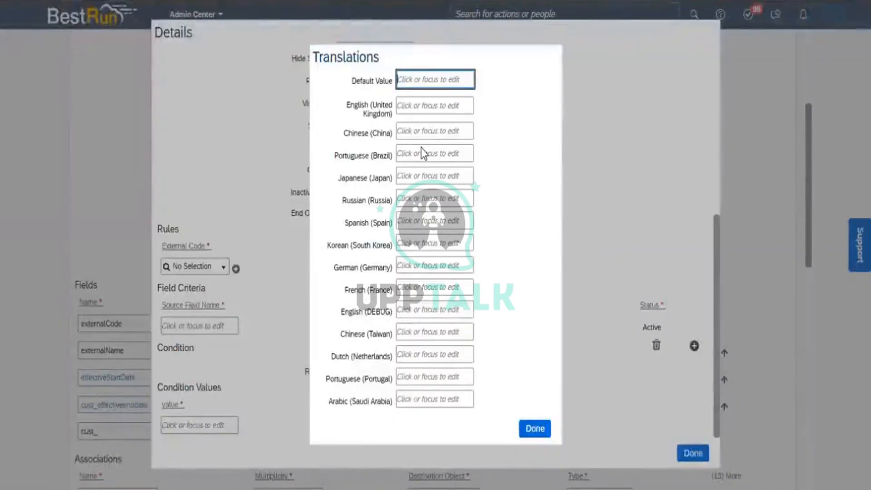
pyautogui.hotkey('ctrl', 'v')
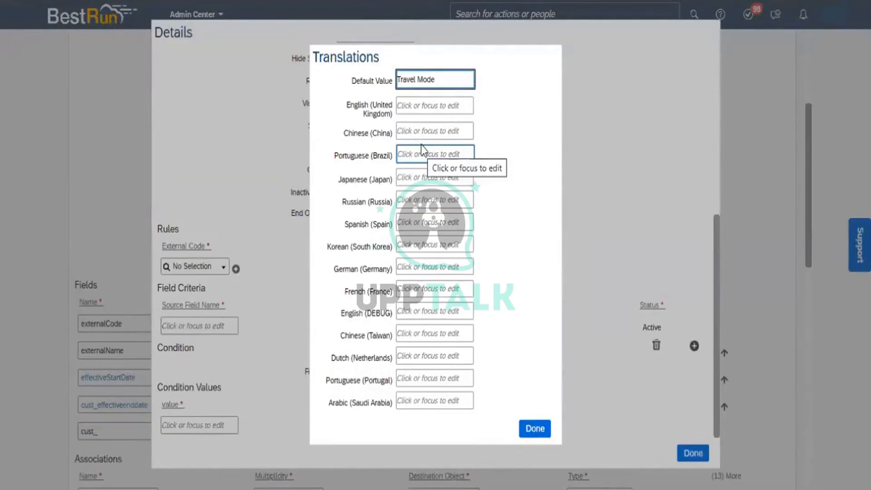
pyautogui.click(421, 107)
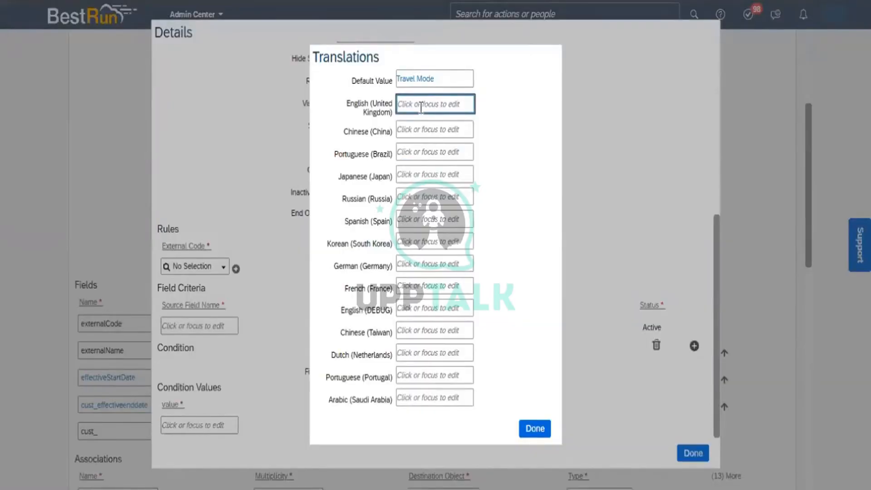
pyautogui.hotkey('ctrl', 'v')
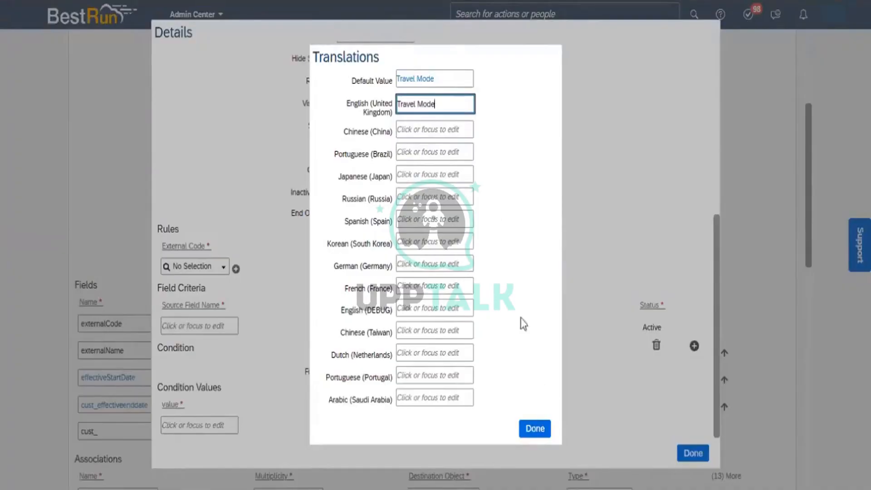
pyautogui.click(537, 428)
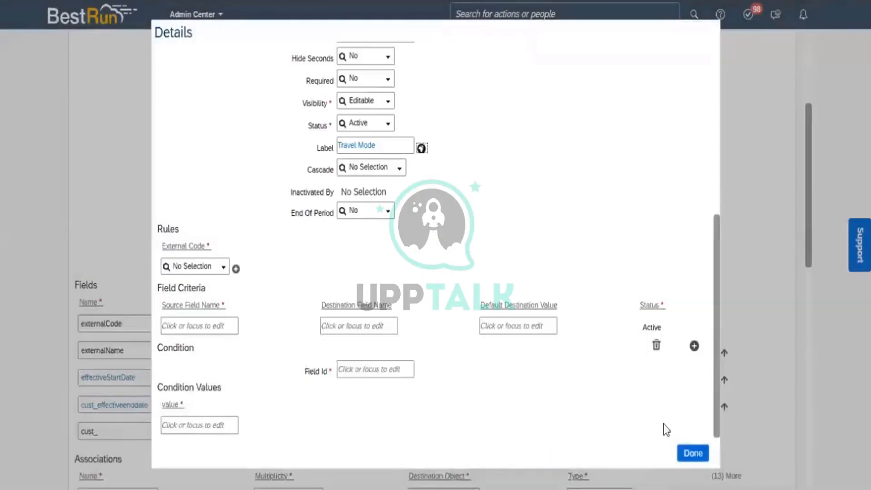
pyautogui.click(693, 453)
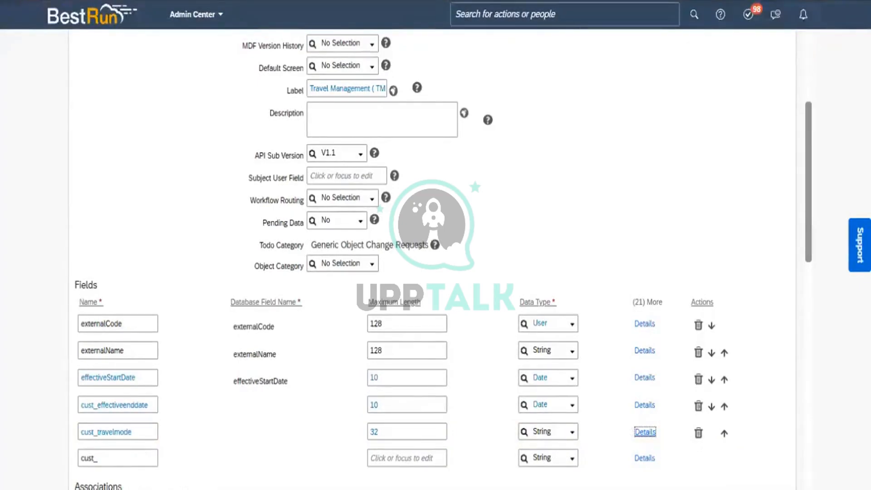
# Check the Travel Management list in Excel and add a field named travelduration with a maximum length of 32.
pyautogui.hotkey('alt', 'Tab')
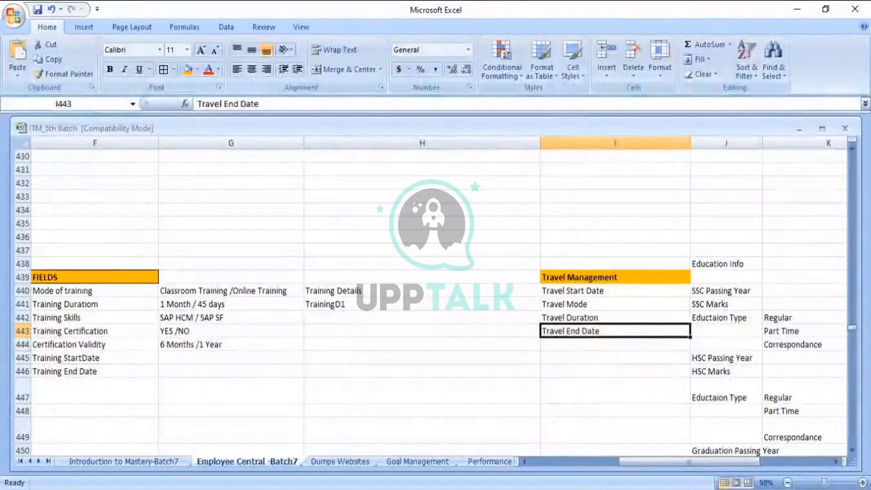
pyautogui.hotkey('alt', 'Tab')
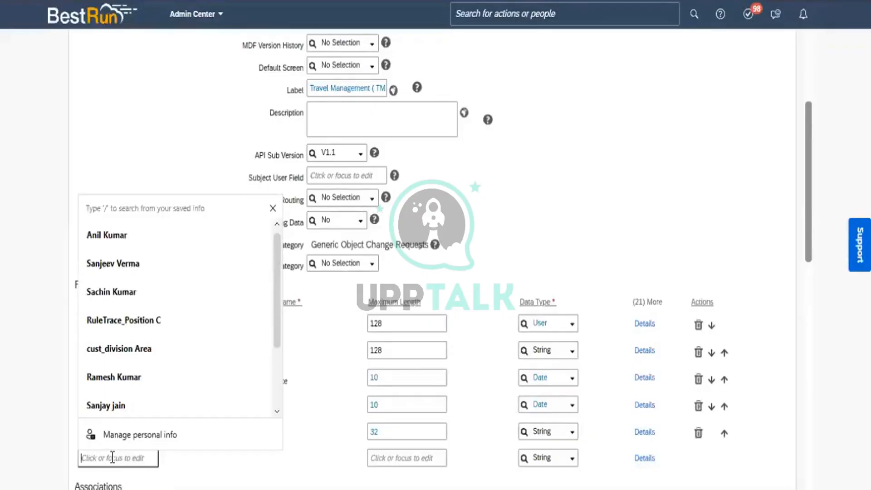
pyautogui.write('traveldur')
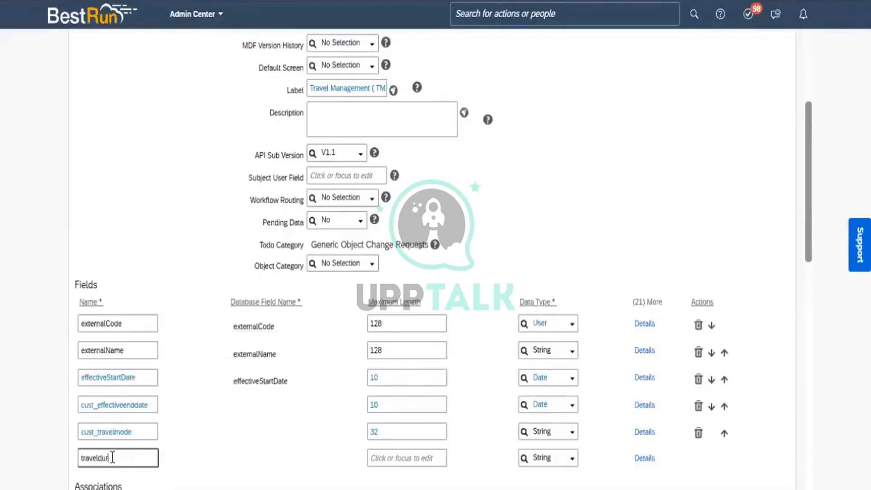
pyautogui.write('ation')
pyautogui.click(246, 458)
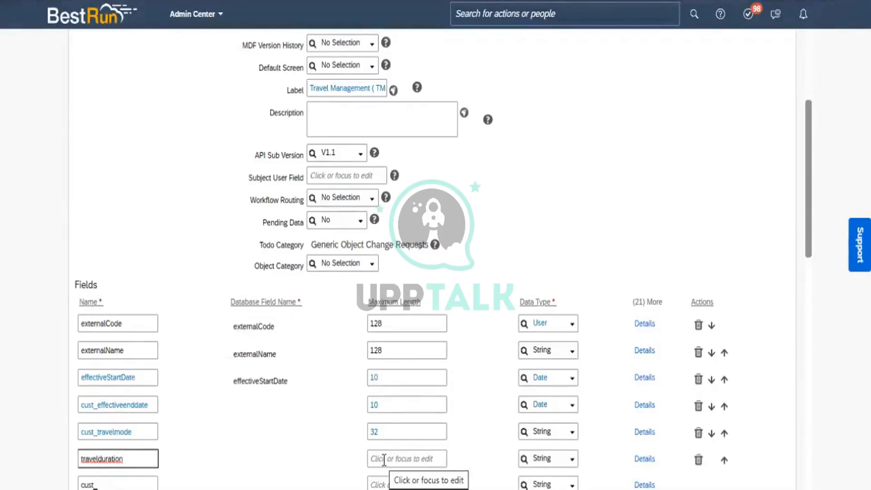
pyautogui.click(384, 460)
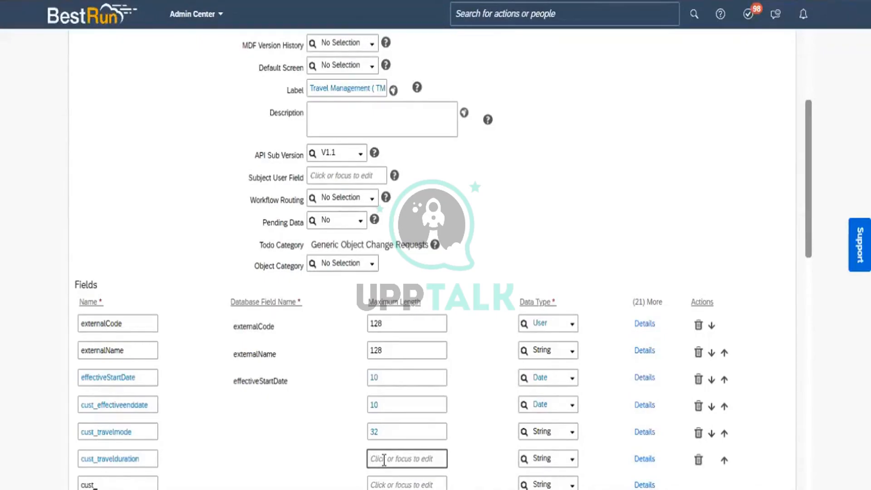
pyautogui.write('32')
# Set the label of the cust_travelduration field to Travel Duration in its details.
pyautogui.click(643, 459)
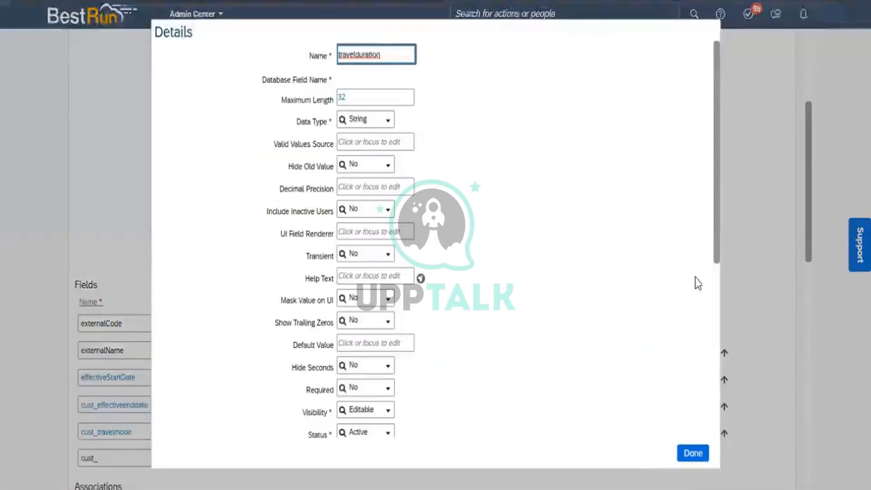
pyautogui.scroll(-7, 711, 305)
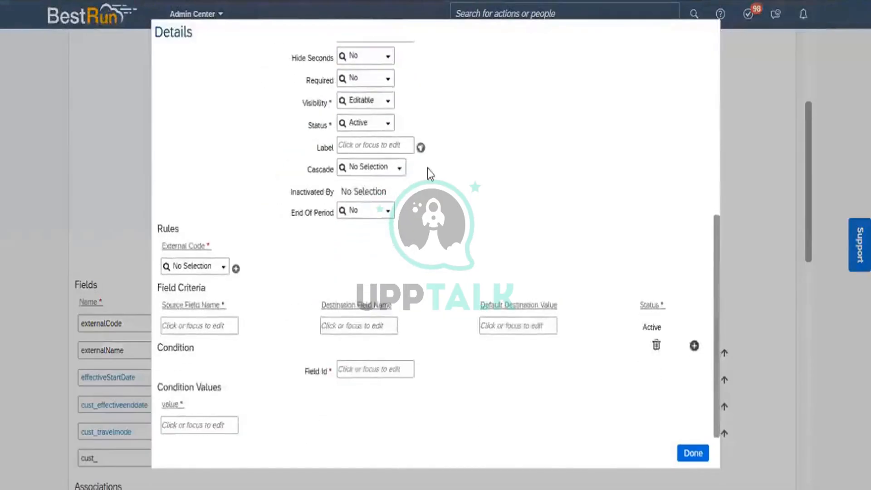
pyautogui.click(356, 144)
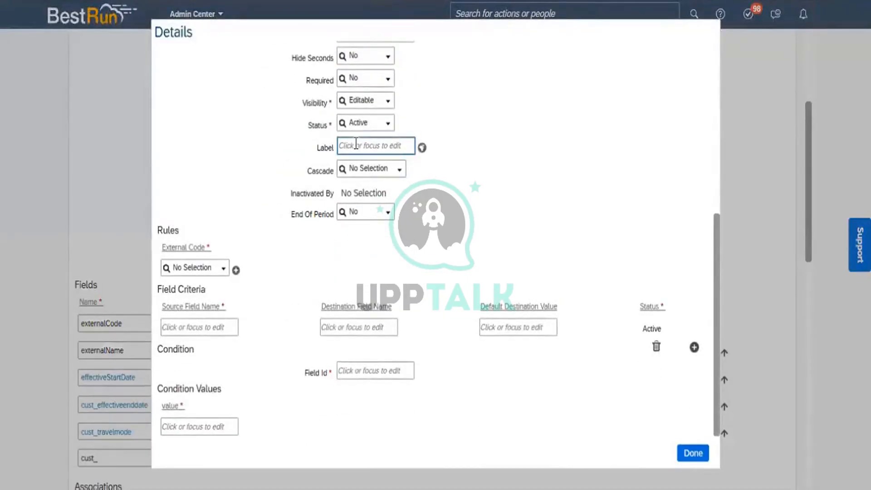
pyautogui.write('Travel')
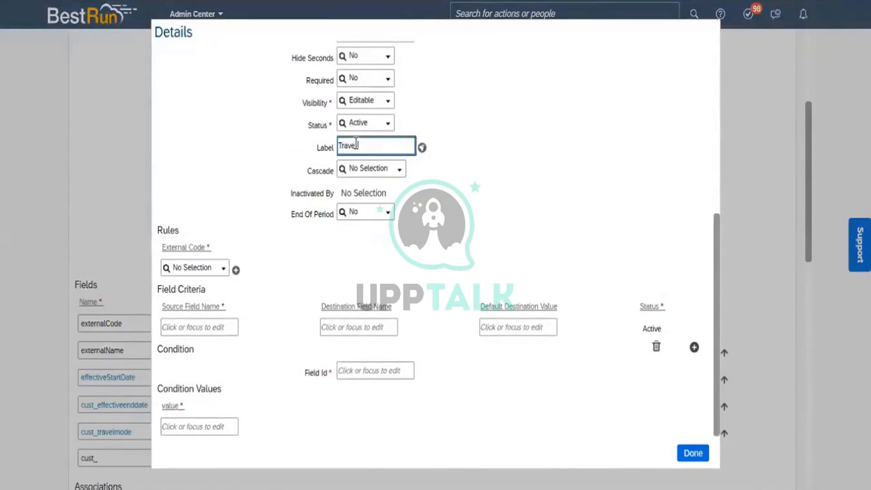
pyautogui.write(' Duration')
# Copy the label Travel Duration into its Default Value and English (United Kingdom) translations and close the field's details.
pyautogui.hotkey('ctrl', 'a')
pyautogui.hotkey('ctrl', 'c')
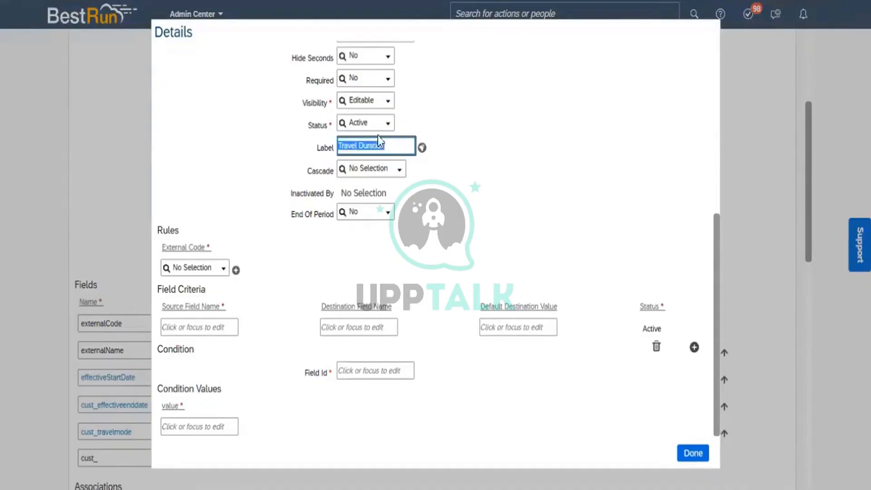
pyautogui.click(421, 147)
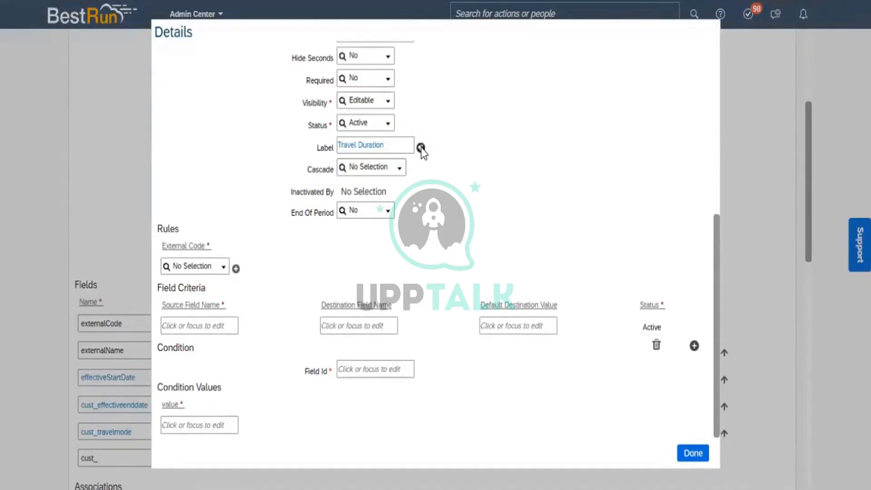
pyautogui.click(421, 148)
pyautogui.hotkey('ctrl', 'v')
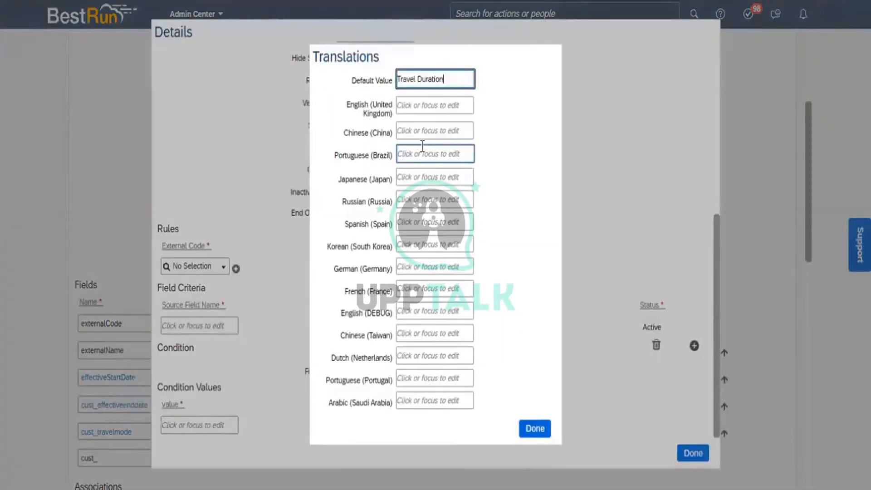
pyautogui.click(414, 107)
pyautogui.hotkey('ctrl', 'v')
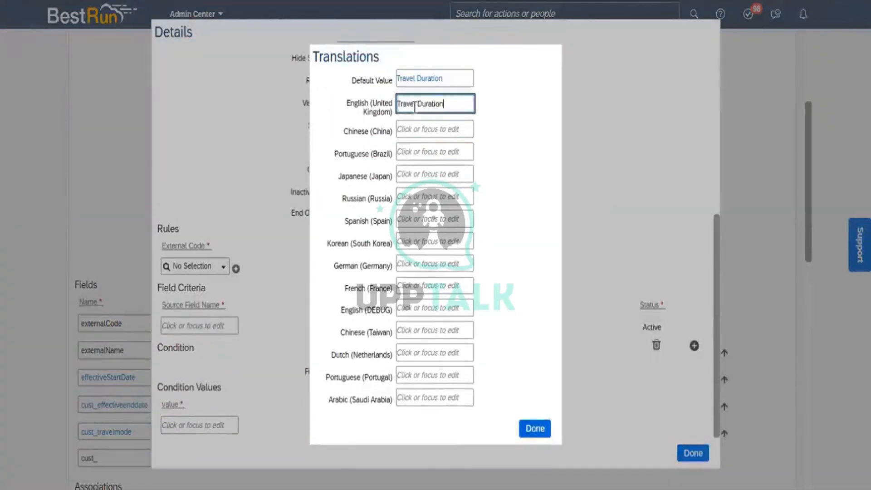
pyautogui.click(532, 427)
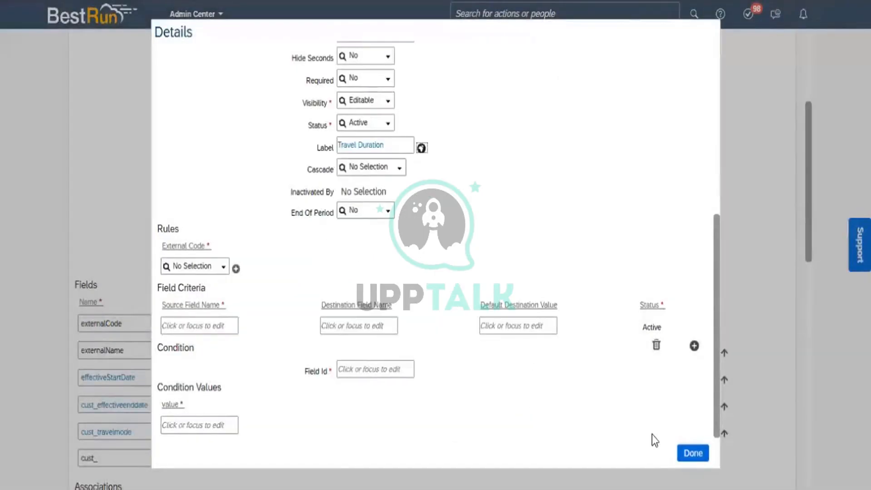
pyautogui.click(405, 139)
pyautogui.click(684, 454)
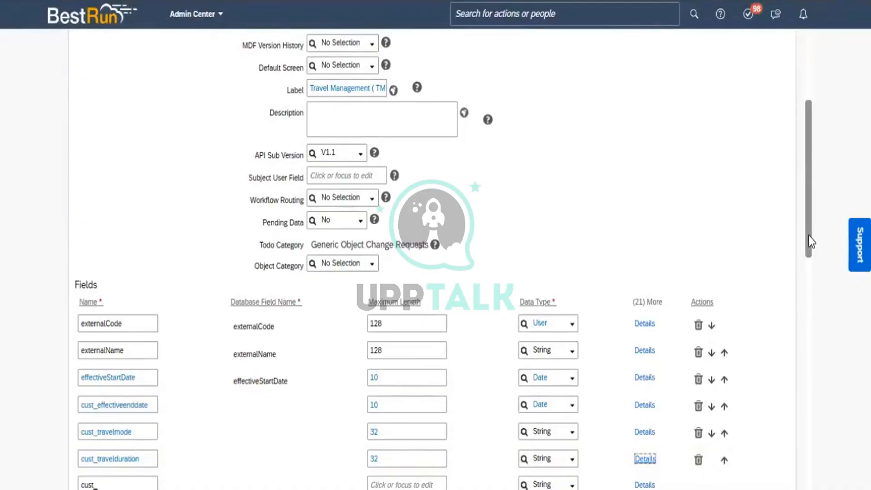
# Save the Travel Management object definition, acknowledge the role-based permission notice, and duplicate the browser tab.
pyautogui.moveTo(810, 240); pyautogui.dragTo(809, 170)
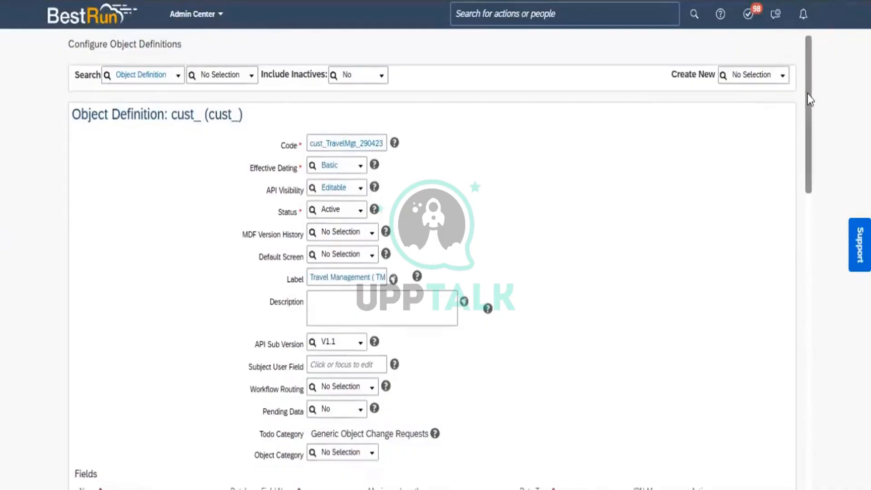
pyautogui.moveTo(810, 100); pyautogui.dragTo(826, 417)
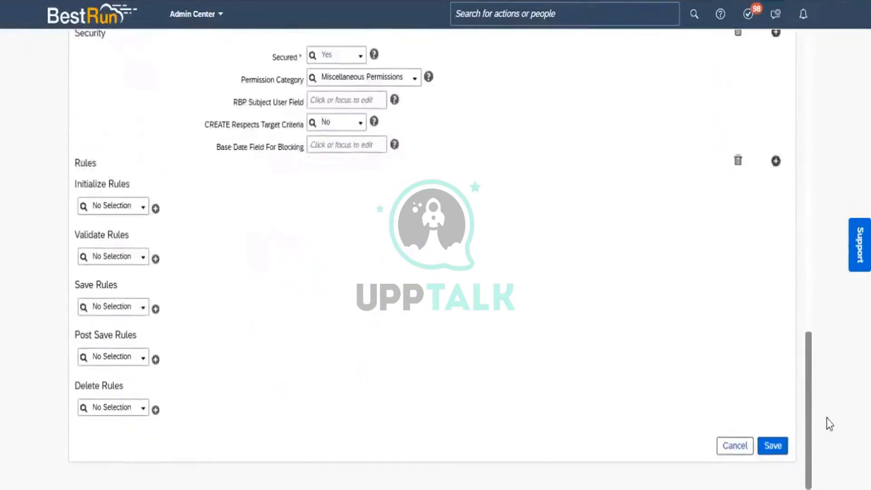
pyautogui.click(769, 448)
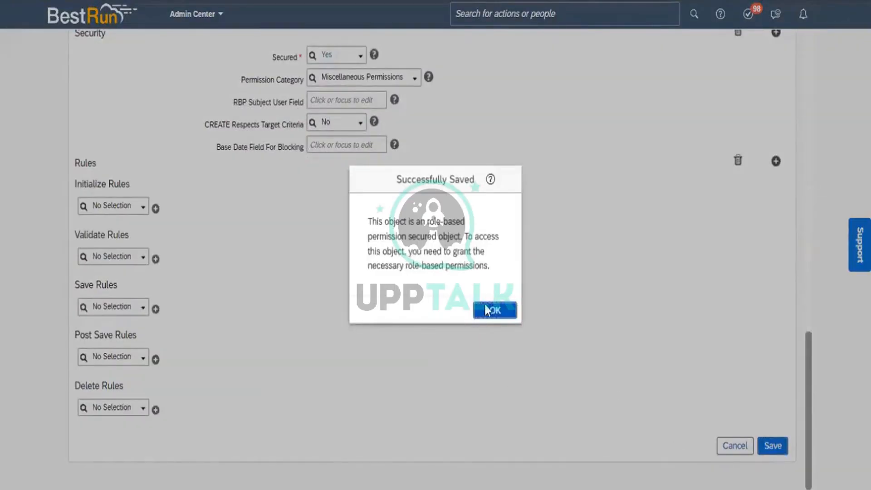
pyautogui.click(486, 310)
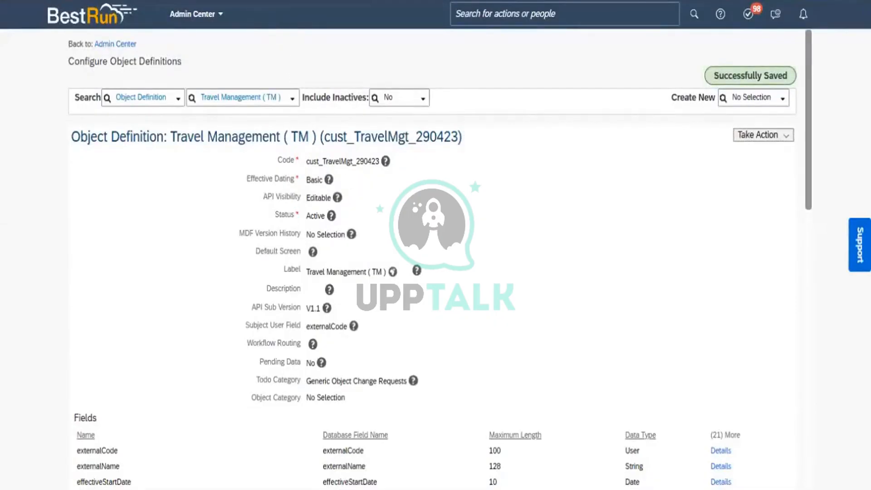
pyautogui.rightClick(117, 1)
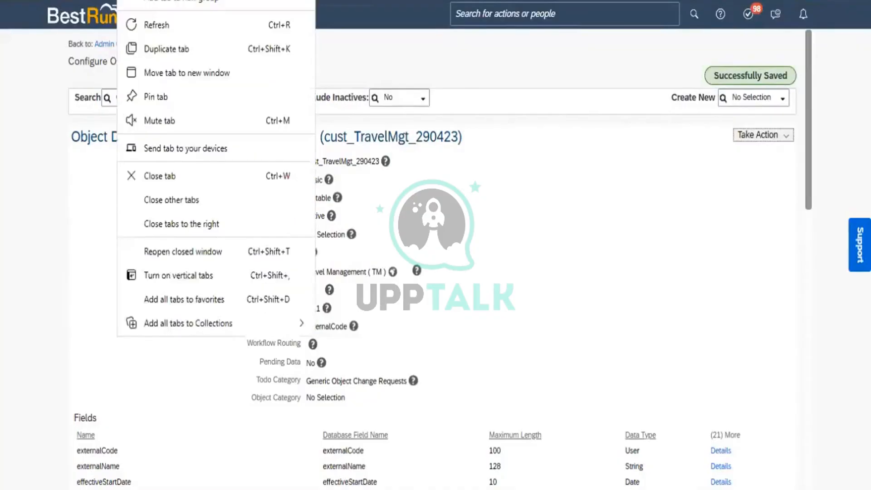
pyautogui.click(162, 48)
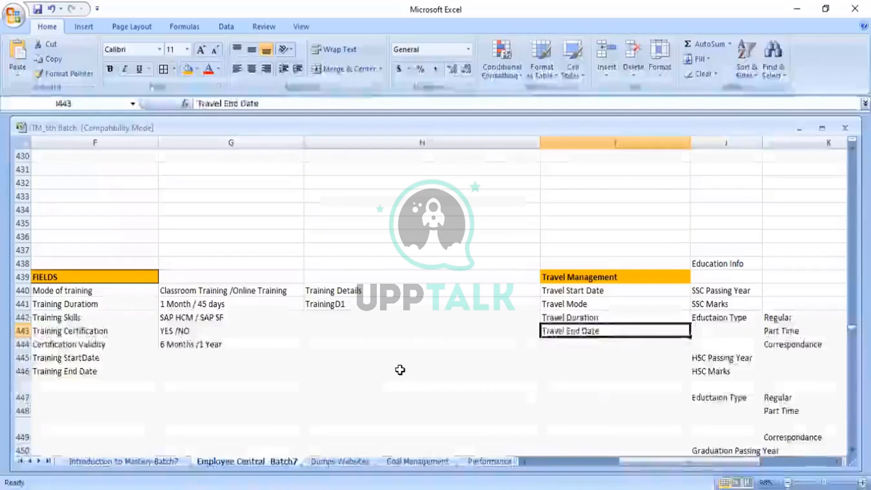
# In the Excel workbook, go to the Configure Object definition entry in the steps for creating a custom MDF object.
pyautogui.click(398, 368)
pyautogui.press('Left')
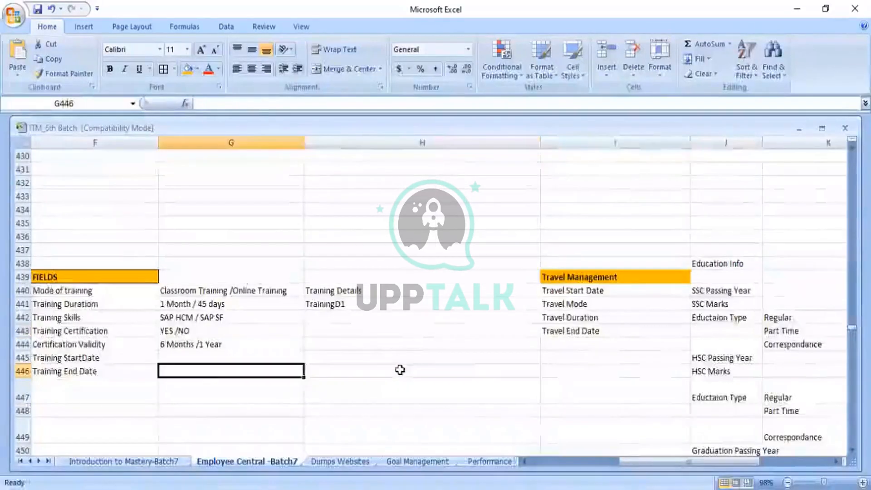
pyautogui.press('Left')
pyautogui.press('Left')
pyautogui.press('Left')
pyautogui.press('Left')
pyautogui.press('Left')
pyautogui.press('Up')
pyautogui.press('Up')
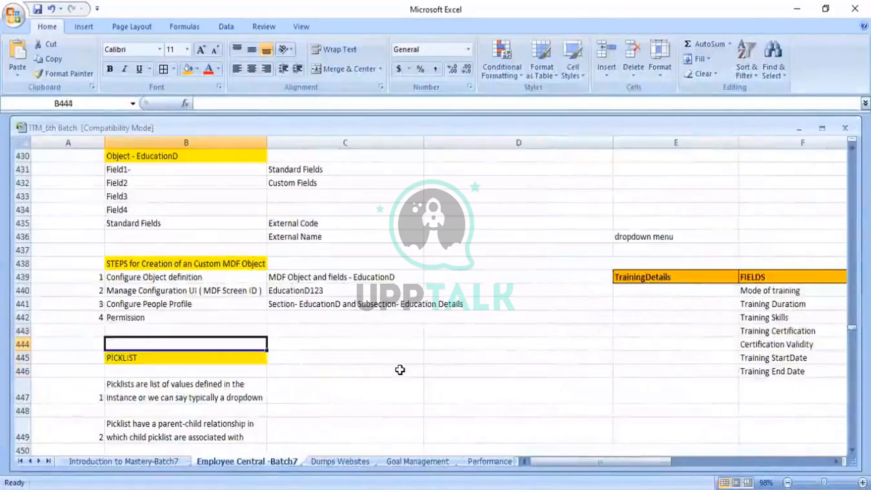
pyautogui.press('Up')
pyautogui.press('Up')
pyautogui.press('Up')
pyautogui.press('Up')
pyautogui.press('Up')
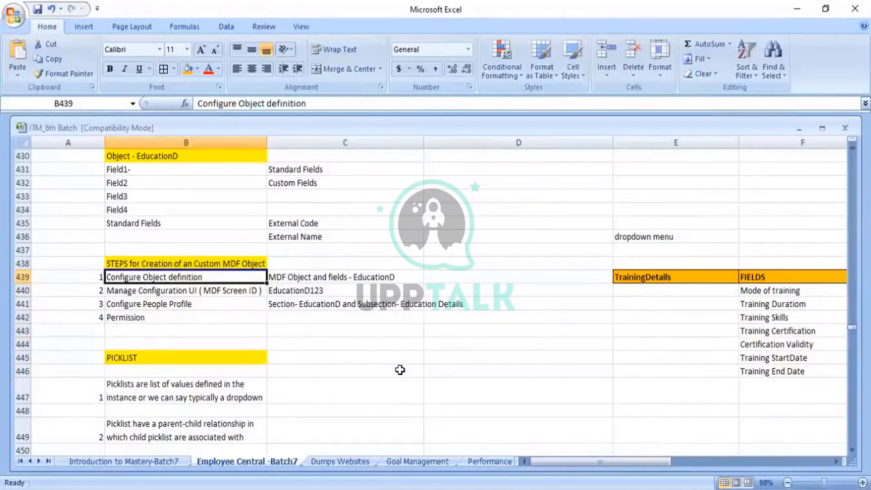
# Select the Manage Configuration UI entry in the Excel step list, then switch to SuccessFactors in the browser and find and open Manage Configuration UI.
pyautogui.press('Down')
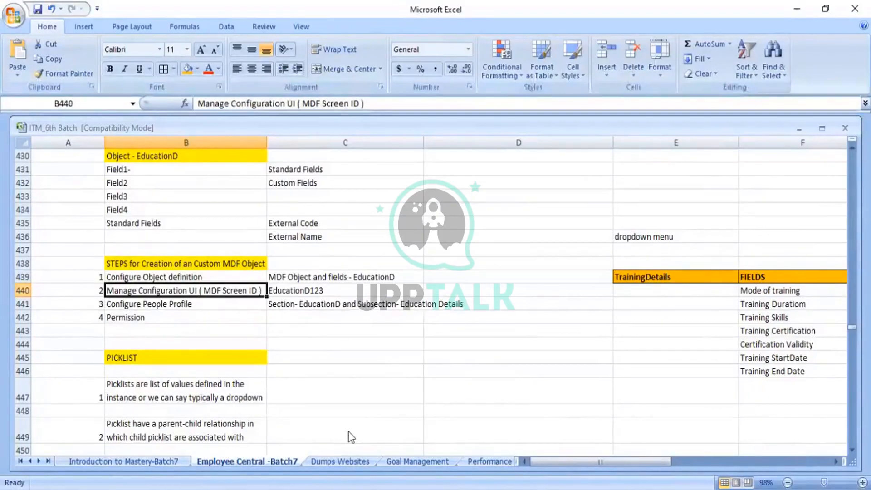
pyautogui.hotkey('alt', 'Tab')
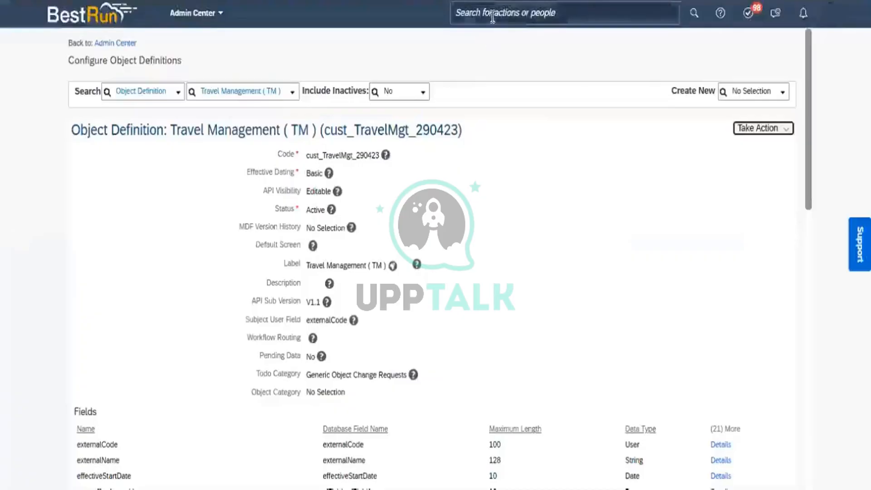
pyautogui.click(492, 17)
pyautogui.write('Mana')
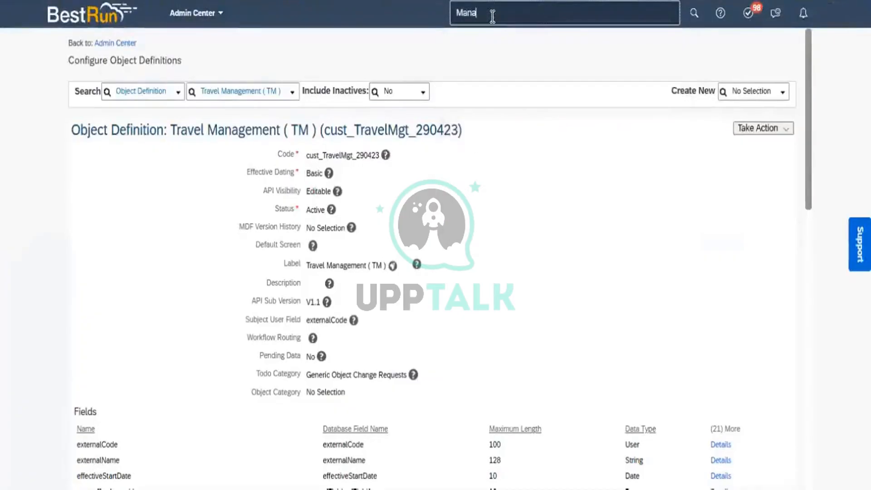
pyautogui.write('ge conf')
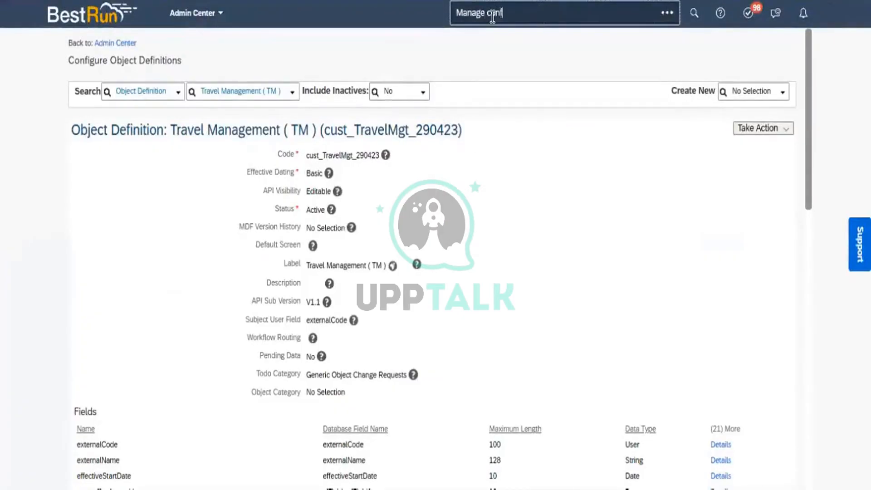
pyautogui.write('igUI')
pyautogui.press('BackSpace')
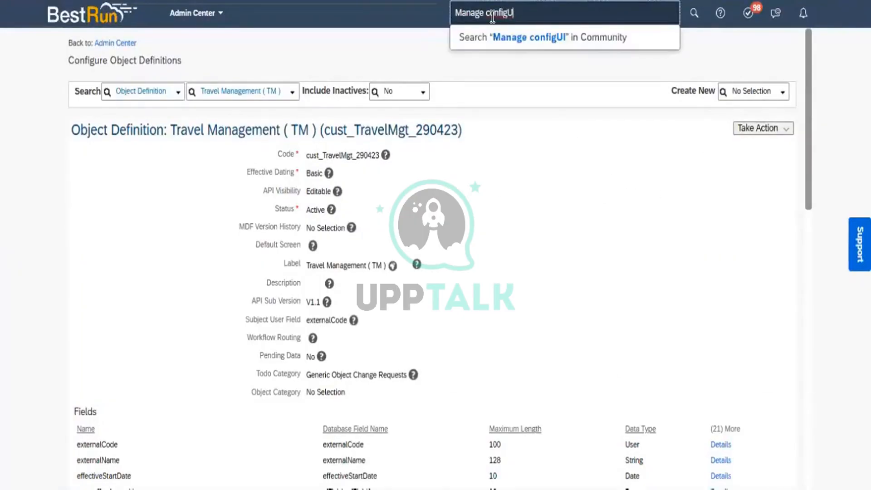
pyautogui.press('BackSpace')
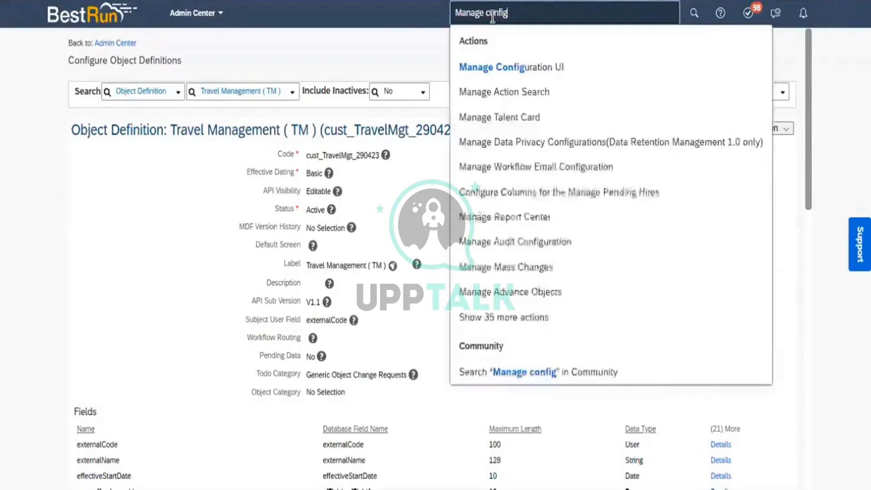
pyautogui.write('UI')
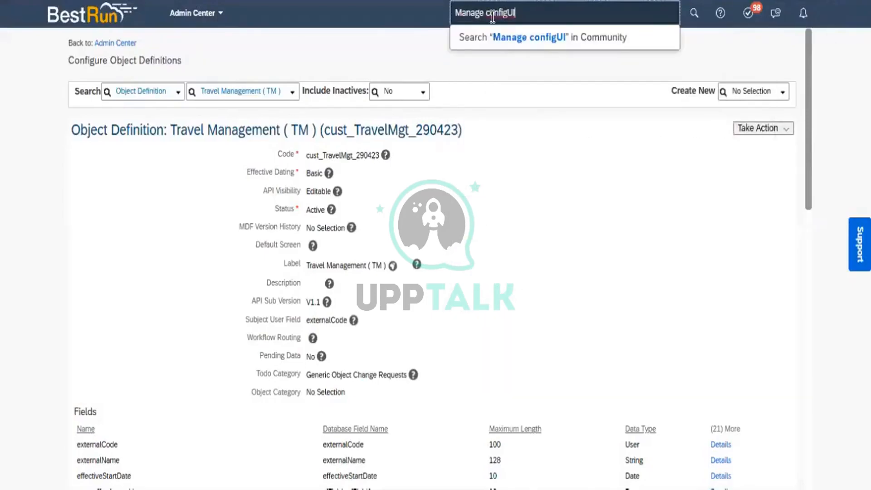
pyautogui.press('BackSpace')
pyautogui.press('BackSpace')
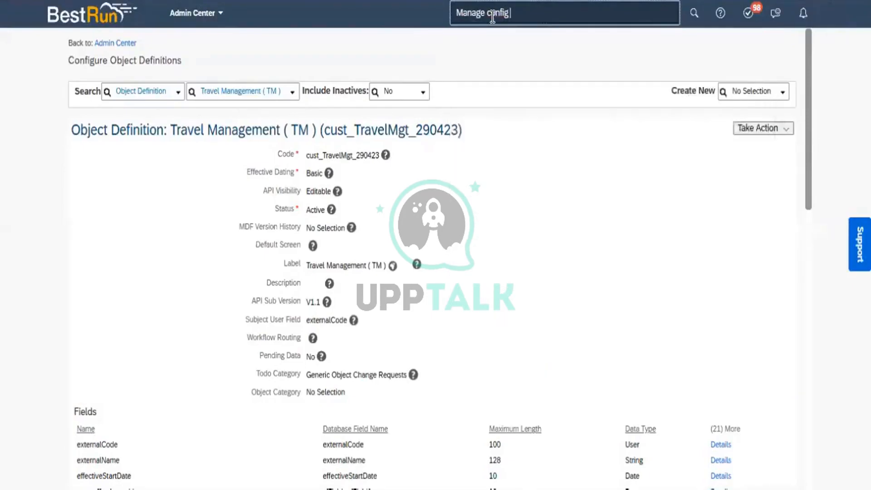
pyautogui.write('UI')
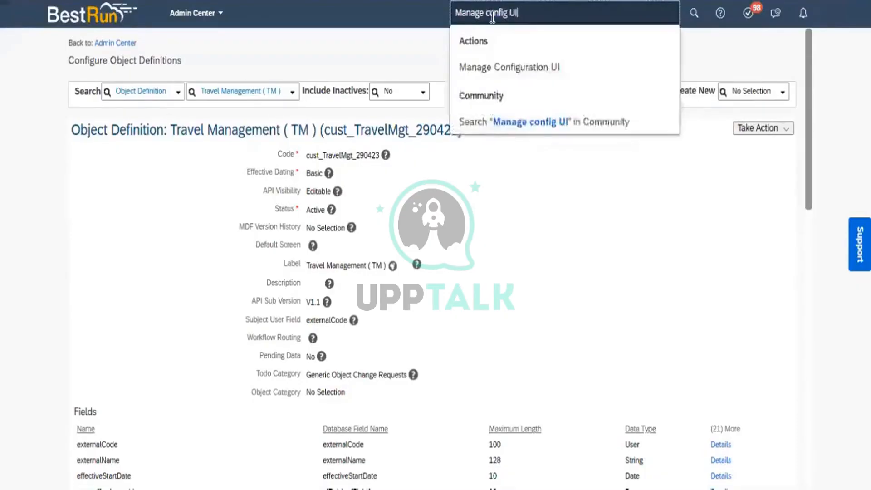
pyautogui.click(505, 73)
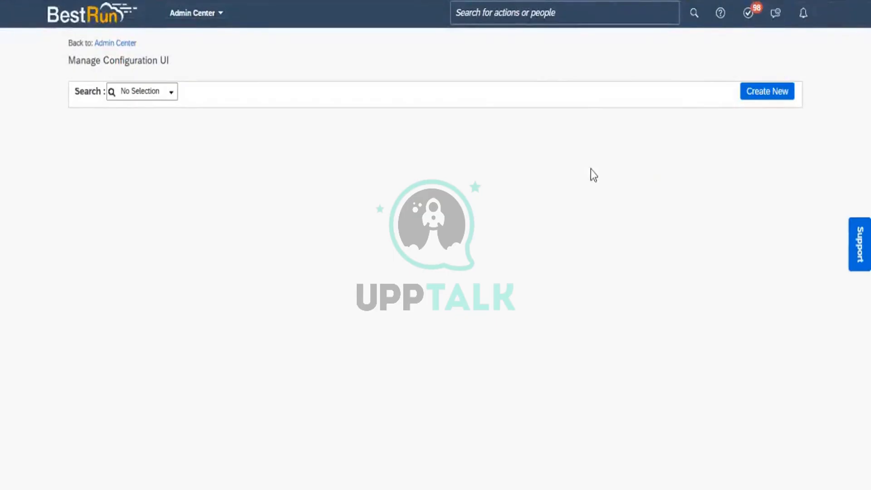
# Create a new configuration UI with Travel Management ( TM ) as its base object.
pyautogui.click(760, 91)
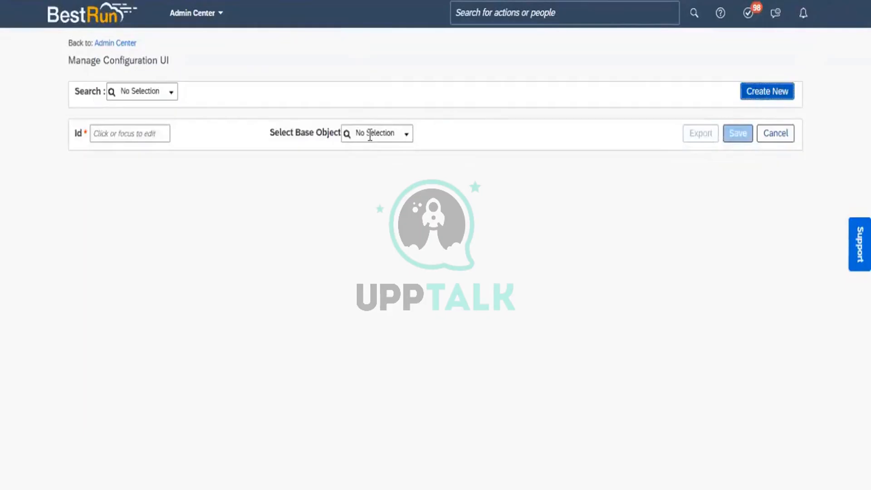
pyautogui.click(370, 134)
pyautogui.write('Travel')
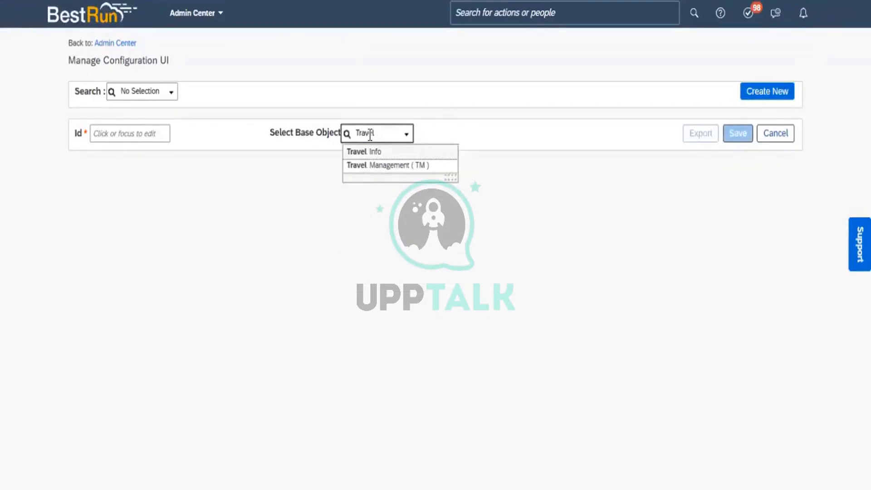
pyautogui.click(400, 168)
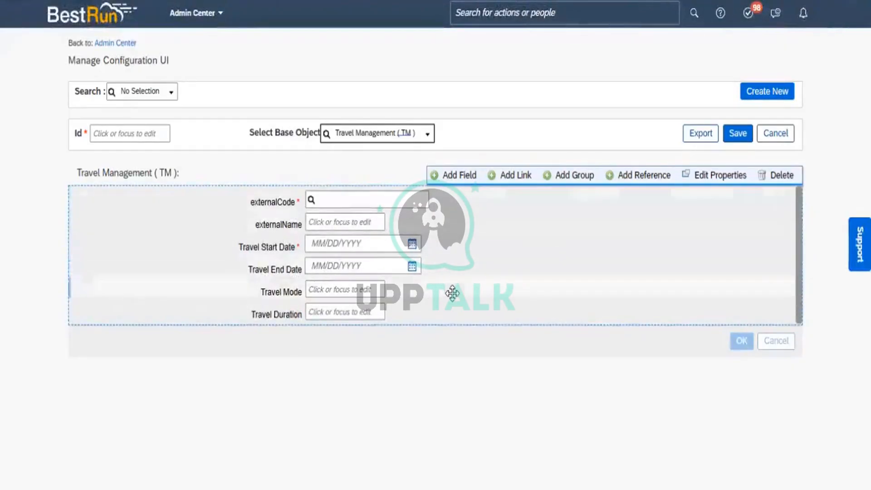
# Set the layout of the Travel Management base object to Flow in its properties and apply the change.
pyautogui.click(717, 176)
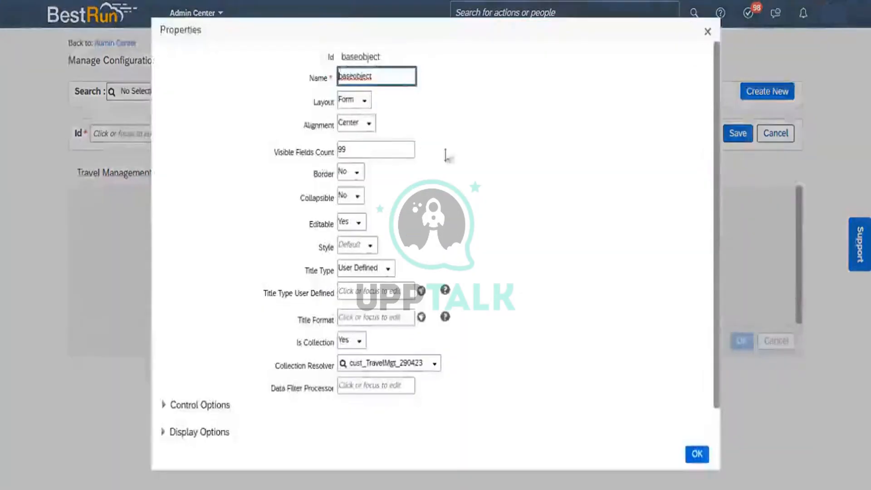
pyautogui.click(365, 108)
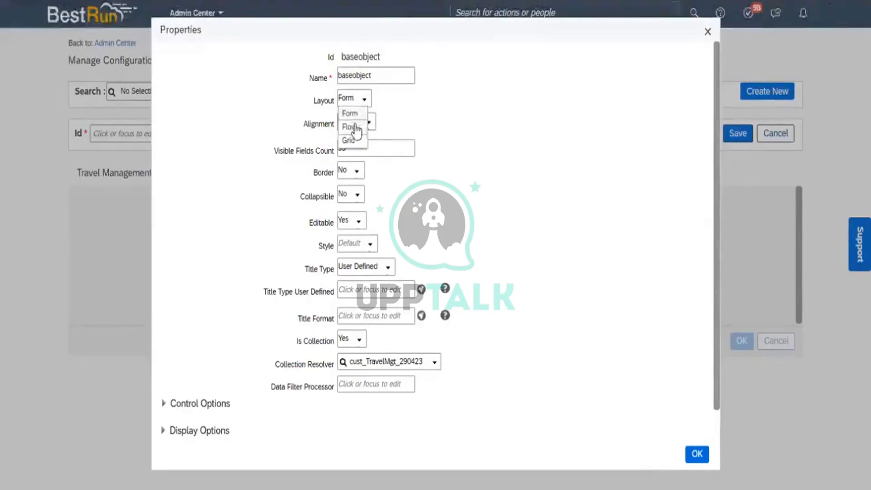
pyautogui.click(349, 126)
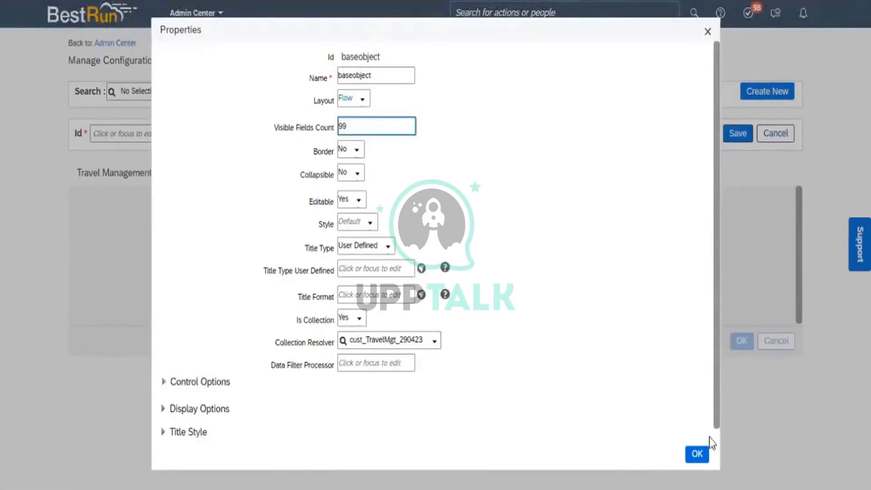
pyautogui.click(706, 453)
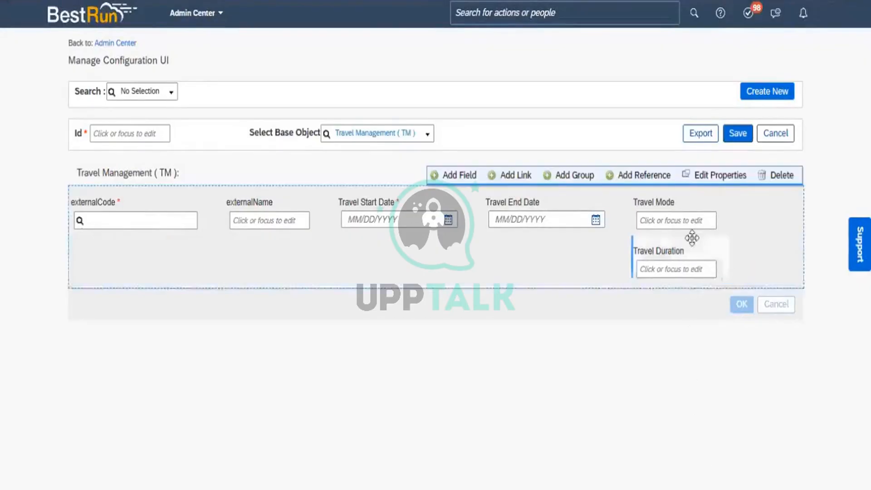
# Change the Travel Management base object's layout to Grid in its properties and apply the change.
pyautogui.click(716, 175)
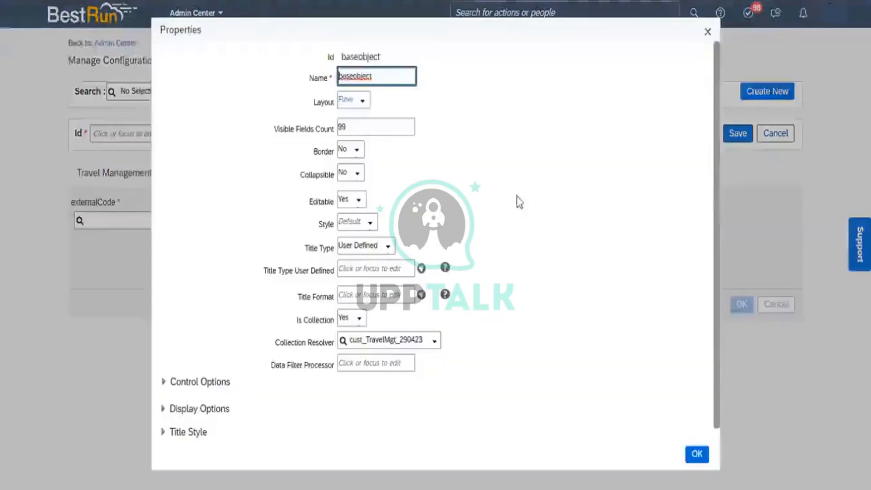
pyautogui.click(364, 101)
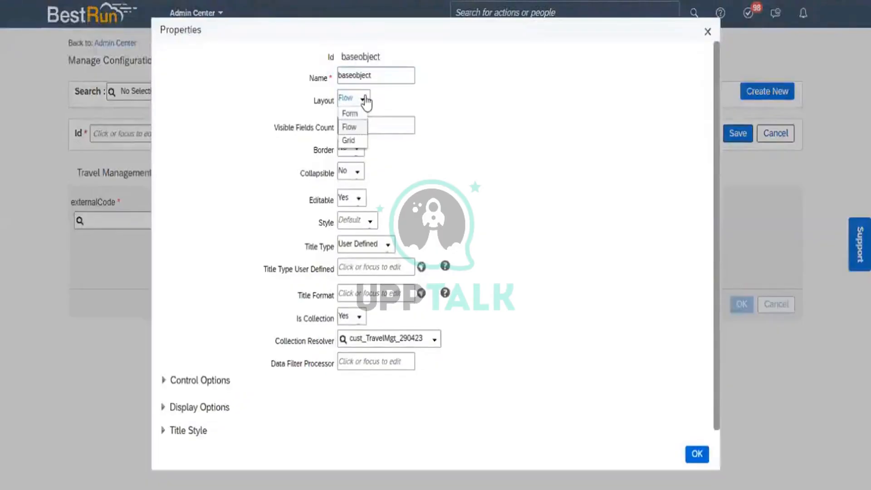
pyautogui.click(353, 140)
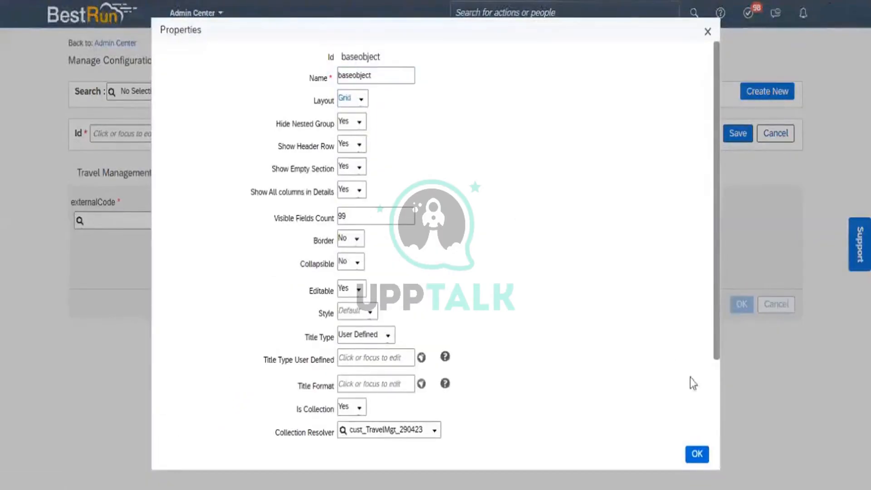
pyautogui.click(699, 454)
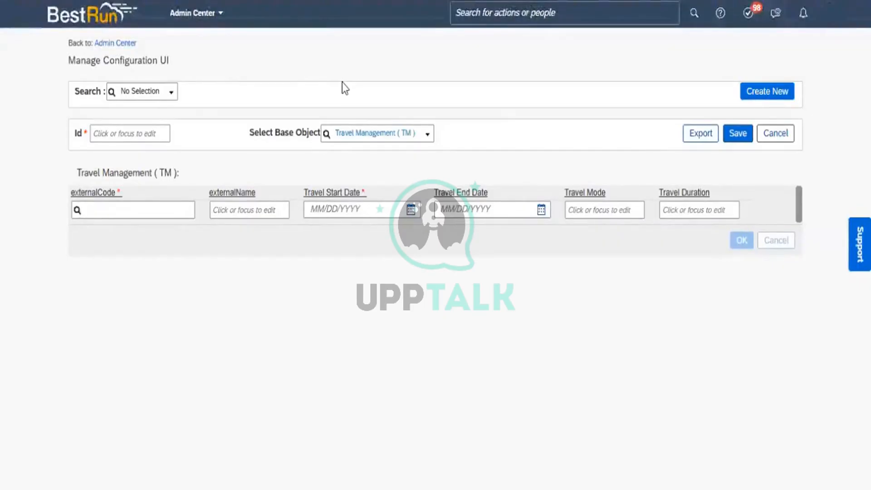
# Reopen the Travel Management base object's properties and set its layout back to Form.
pyautogui.moveTo(646, 157)
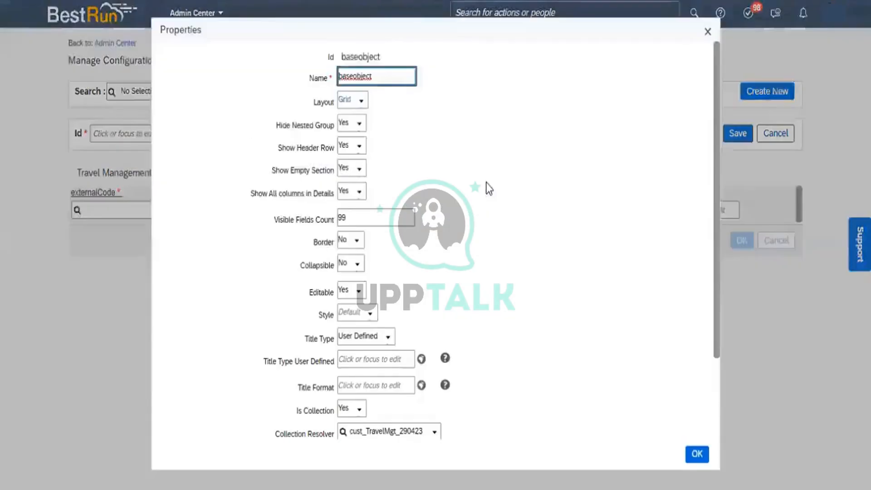
pyautogui.click(713, 181)
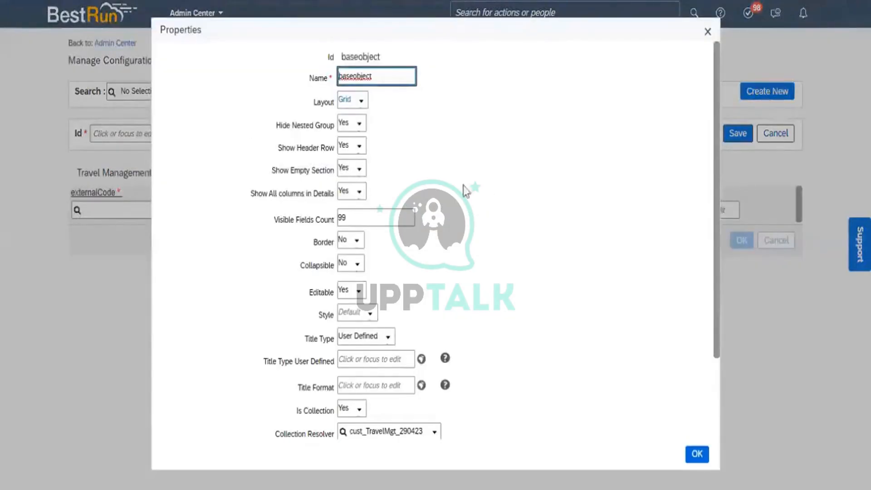
pyautogui.click(360, 101)
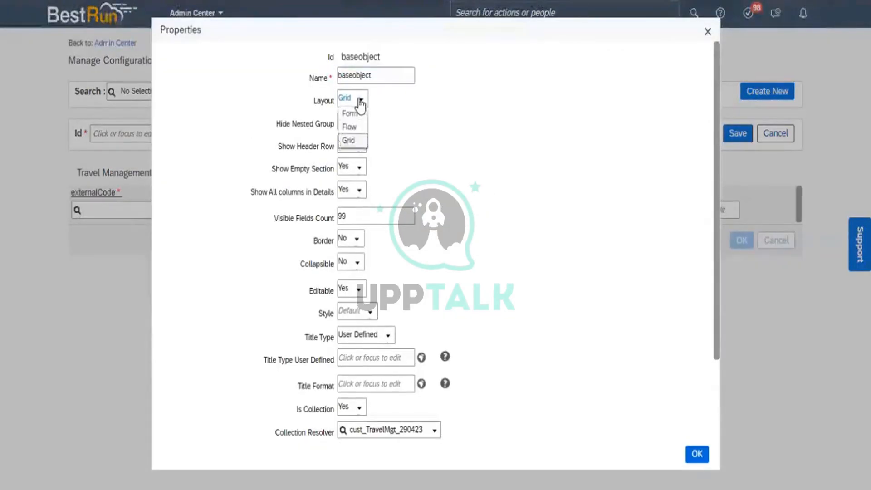
pyautogui.click(352, 114)
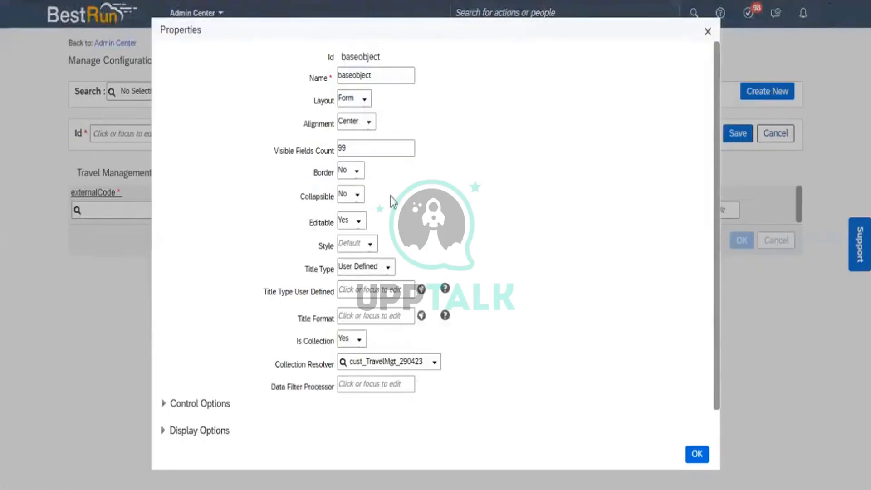
# Set the Visible Fields Count to 02, apply the properties, and expand the remaining fields of the Travel Management screen.
pyautogui.click(347, 149)
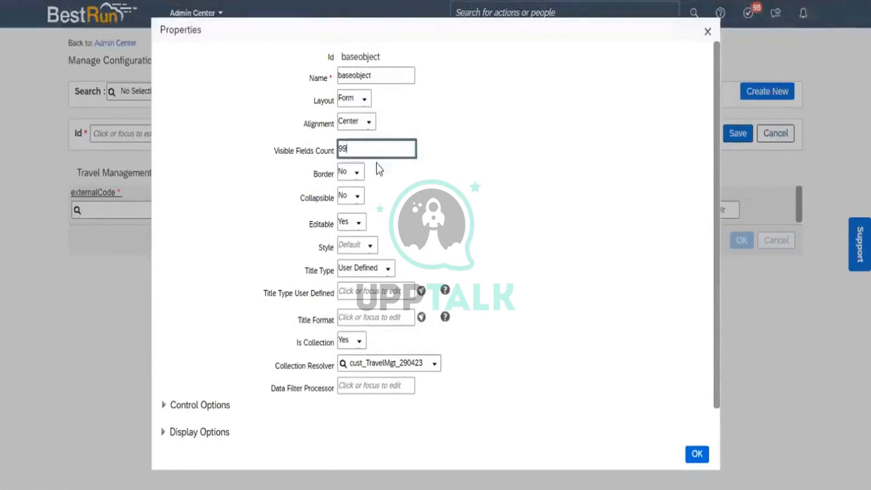
pyautogui.press('BackSpace')
pyautogui.press('BackSpace')
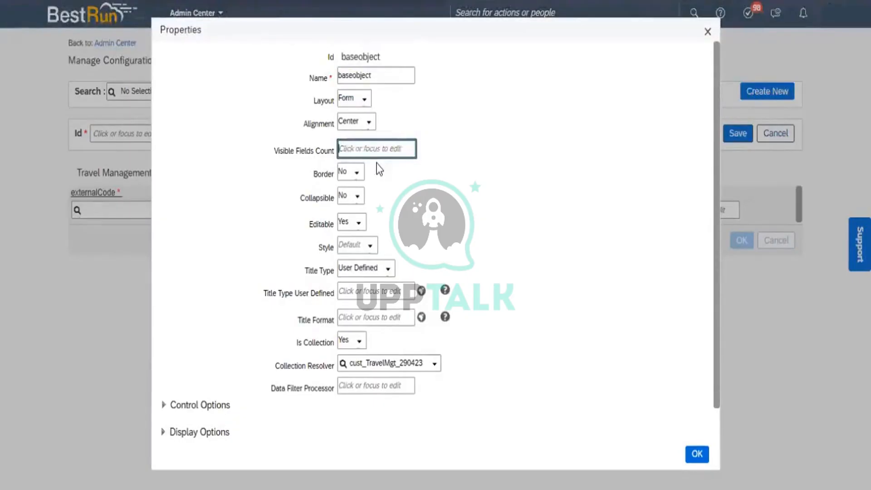
pyautogui.write('02')
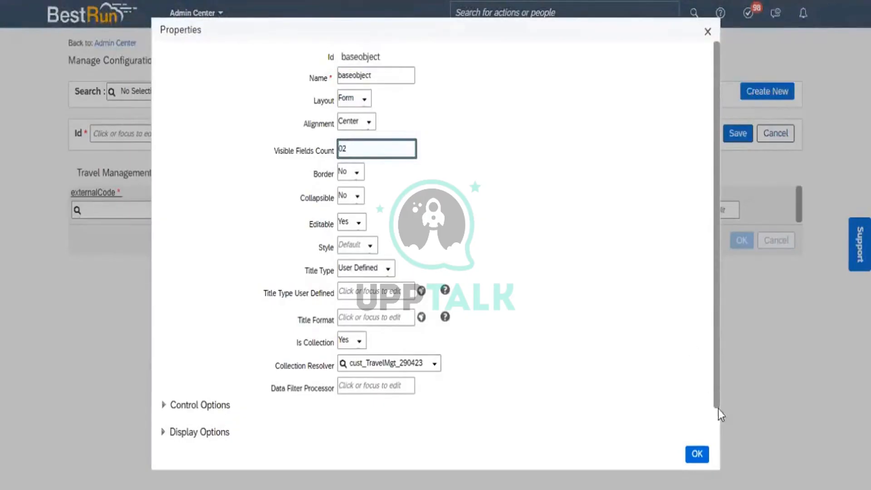
pyautogui.click(699, 453)
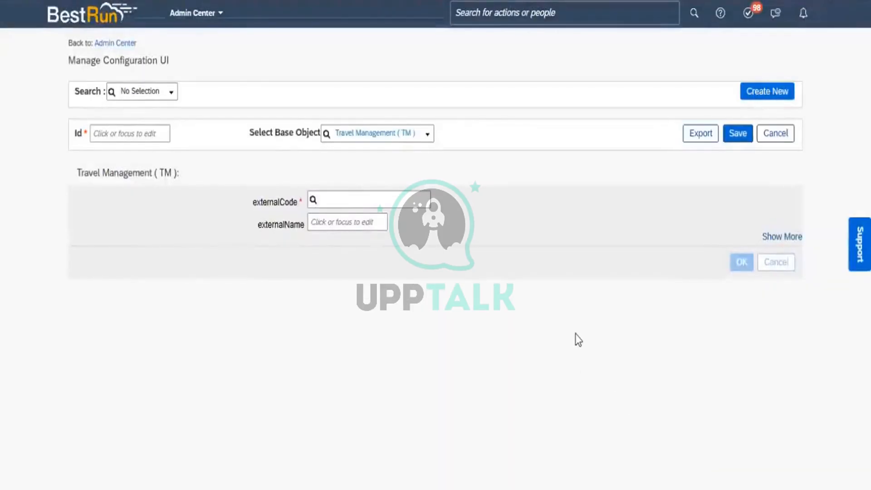
pyautogui.moveTo(787, 243)
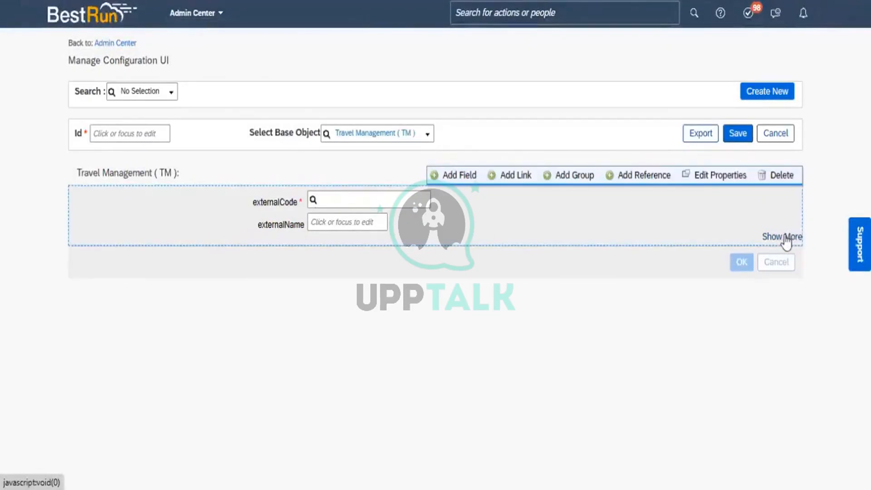
pyautogui.click(786, 240)
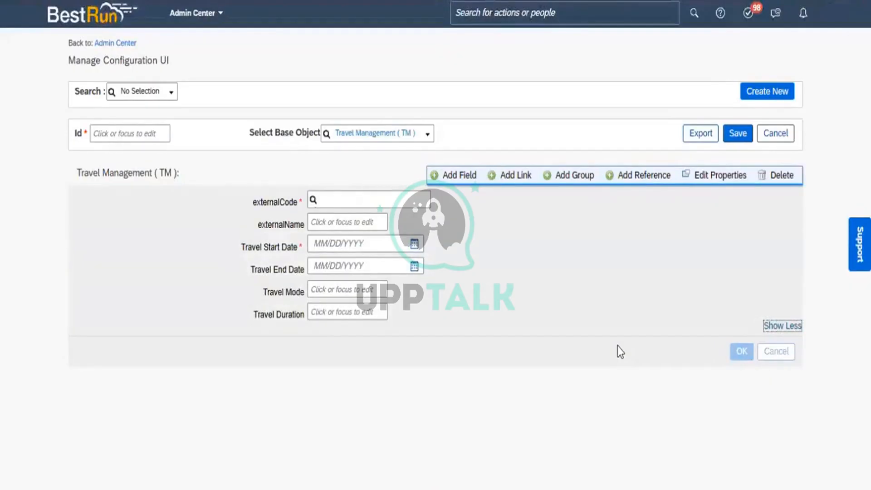
# Set the Visible Fields Count of the Travel Management base object back to 99 and apply the properties.
pyautogui.click(725, 176)
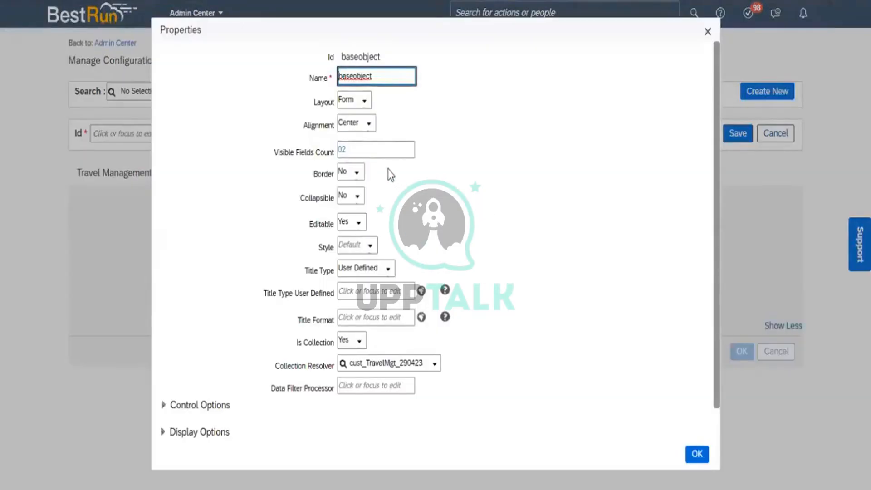
pyautogui.click(367, 150)
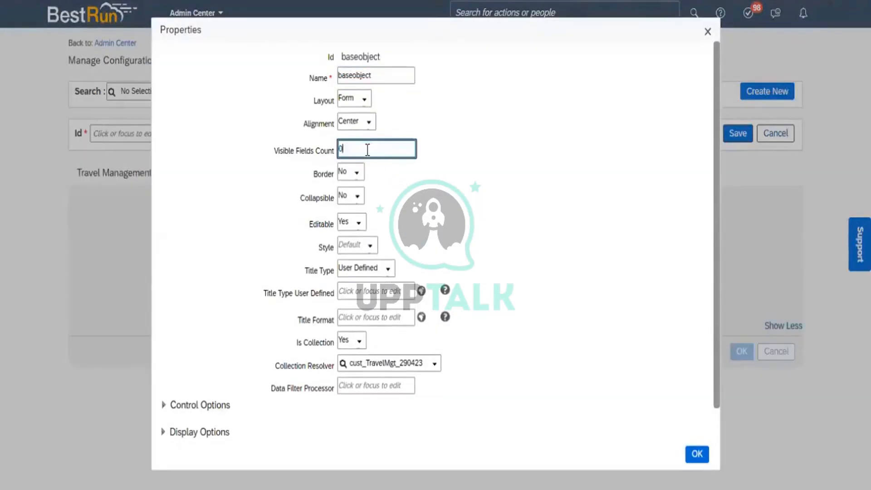
pyautogui.press('BackSpace')
pyautogui.write('99')
pyautogui.click(697, 454)
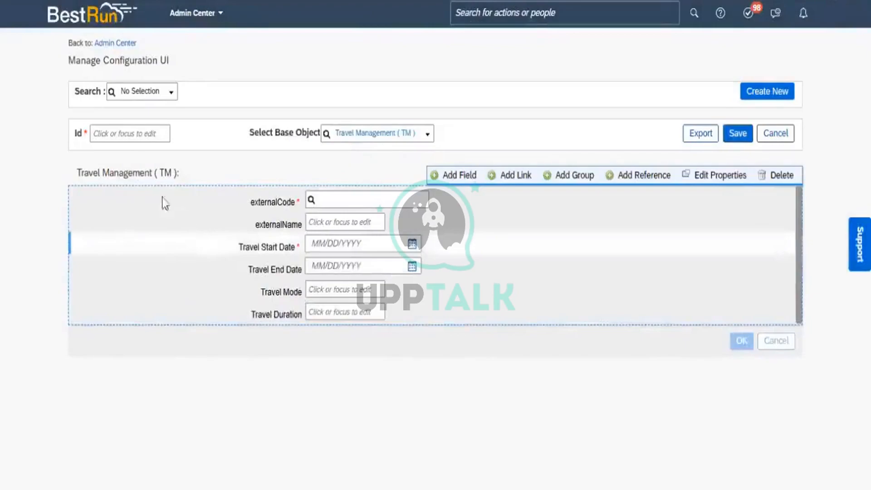
# Set the configuration UI's Id to TM290423 and save the Travel Management screen.
pyautogui.click(111, 133)
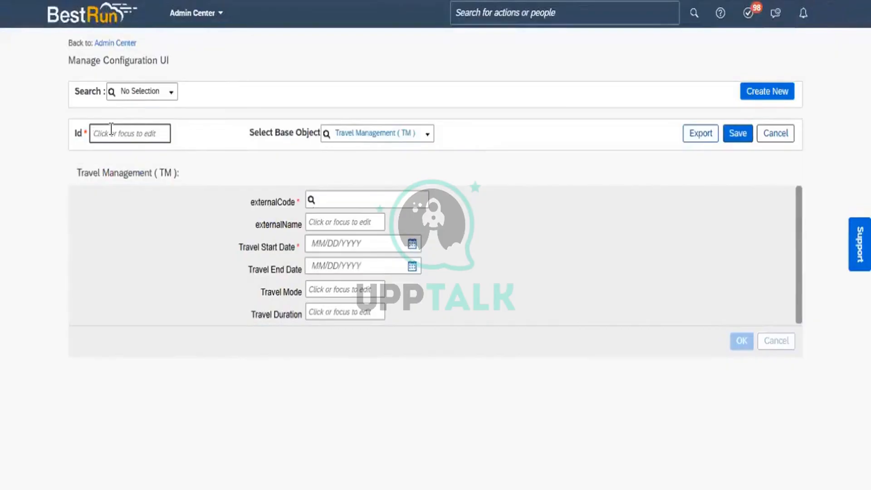
pyautogui.write('TM')
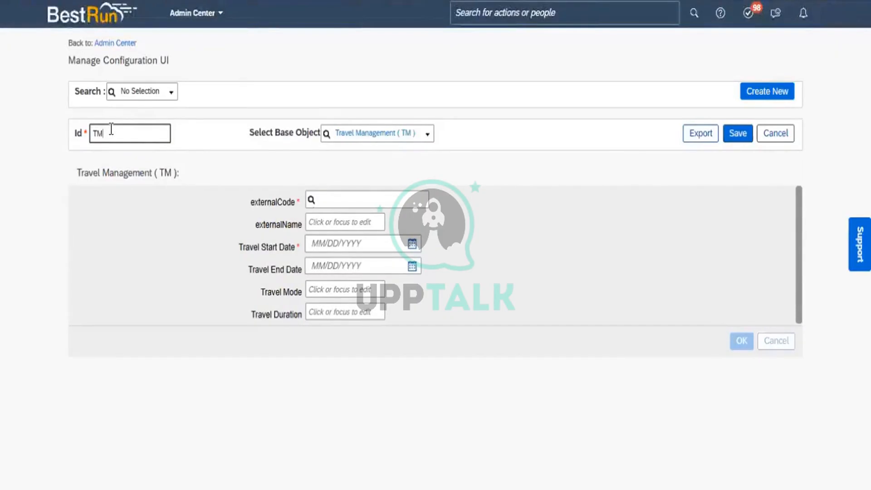
pyautogui.write('290423')
pyautogui.moveTo(141, 269)
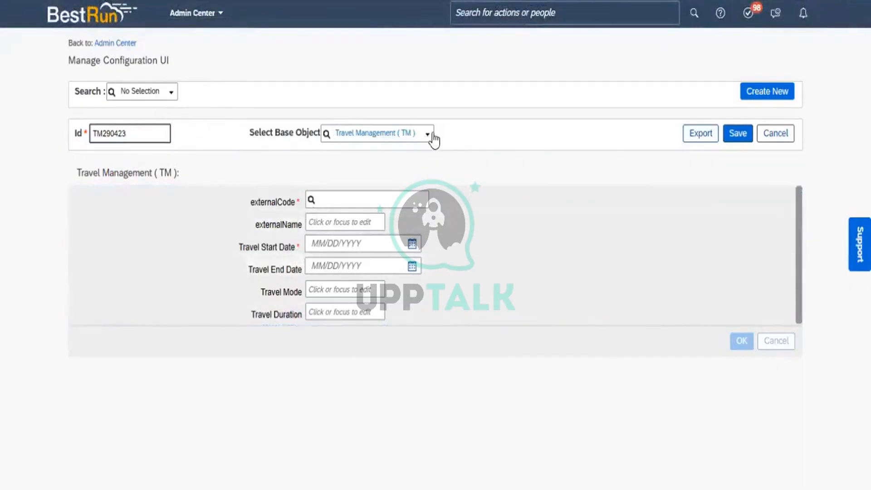
pyautogui.click(735, 137)
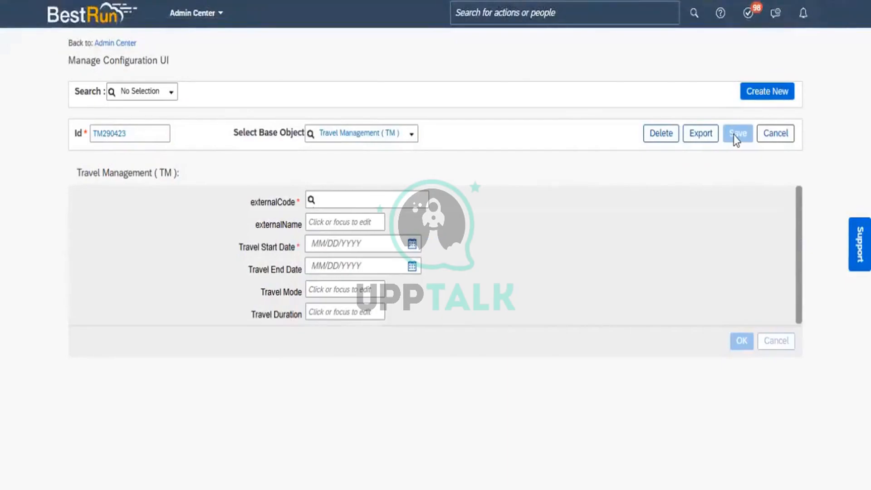
pyautogui.moveTo(425, 288)
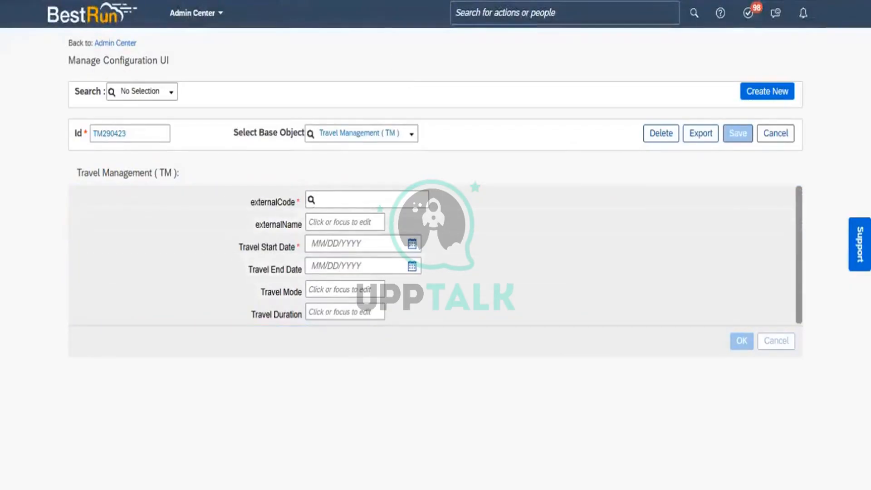
# Duplicate the Manage Configuration UI browser tab, and switch to Excel to move on to the Configure People Profile step.
pyautogui.rightClick(257, 0)
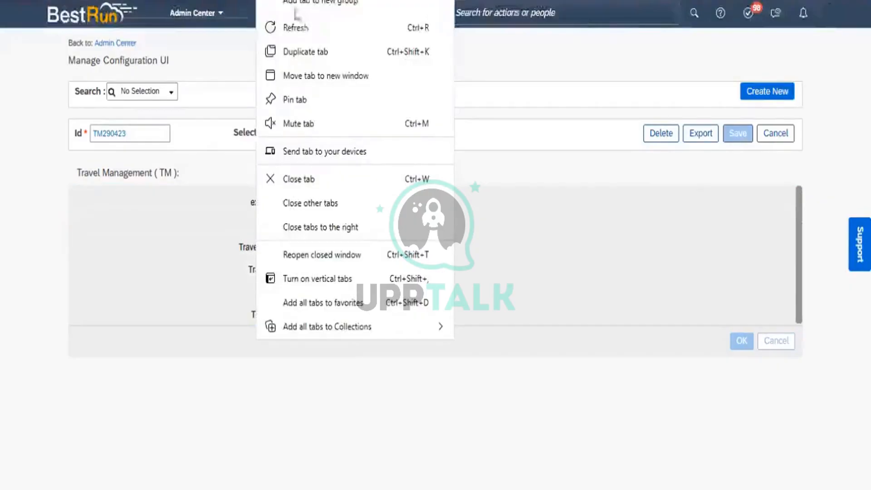
pyautogui.click(306, 52)
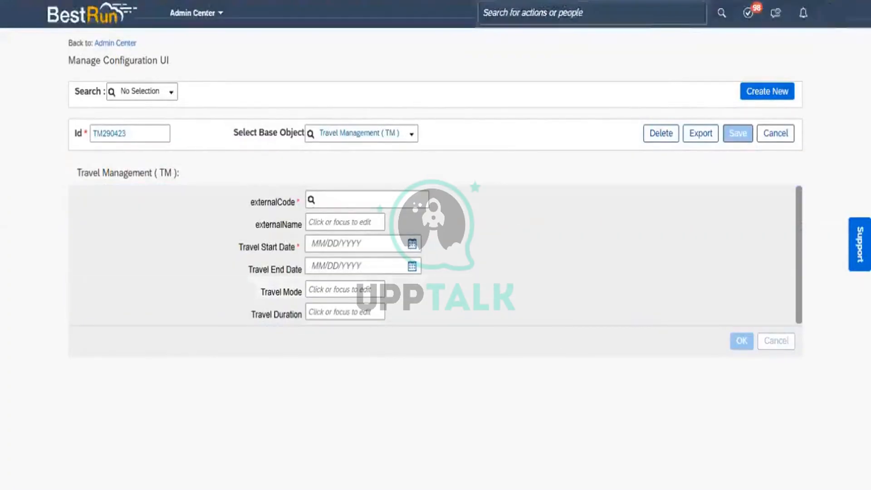
pyautogui.hotkey('alt', 'Tab')
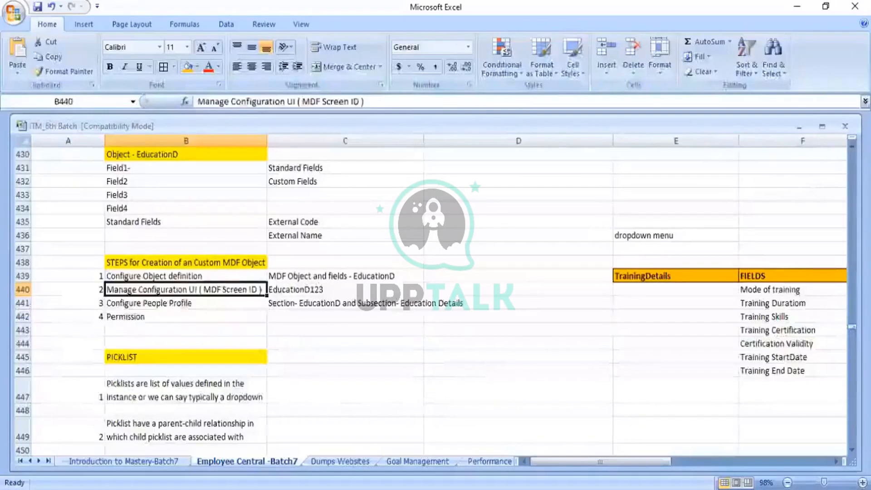
pyautogui.press('Down')
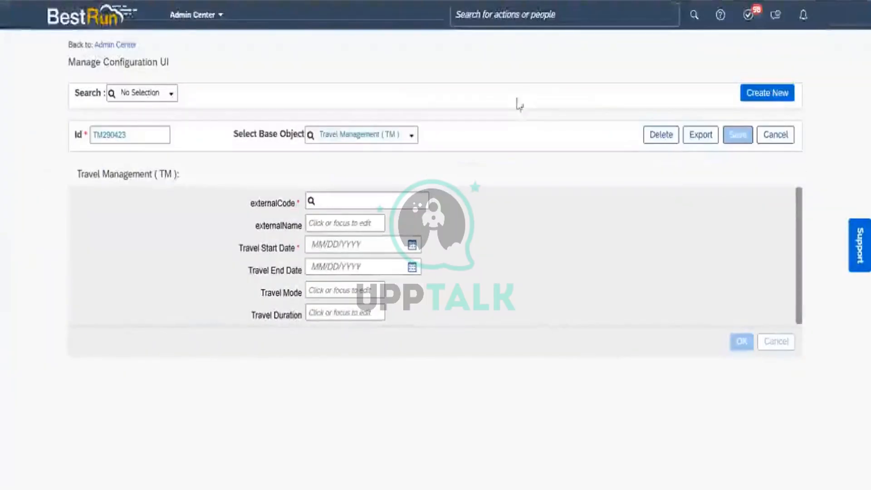
# Search the actions for "configure people" and open Configure People Profile.
pyautogui.click(511, 15)
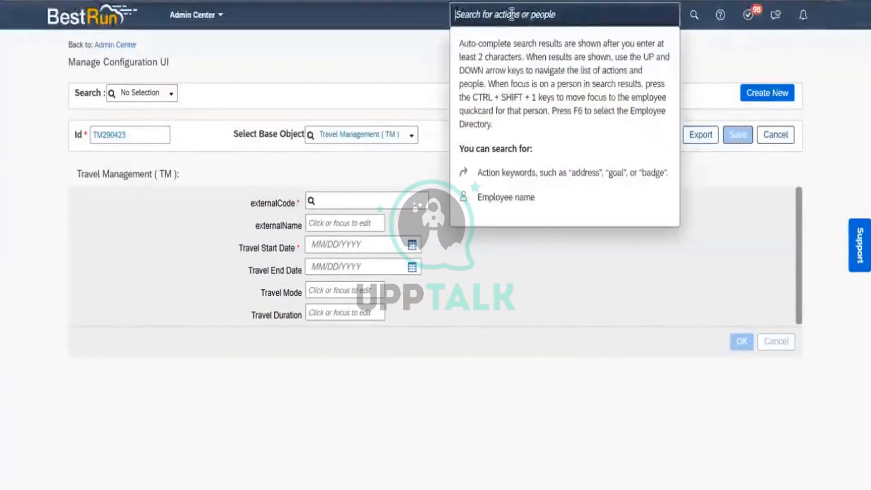
pyautogui.write('conf')
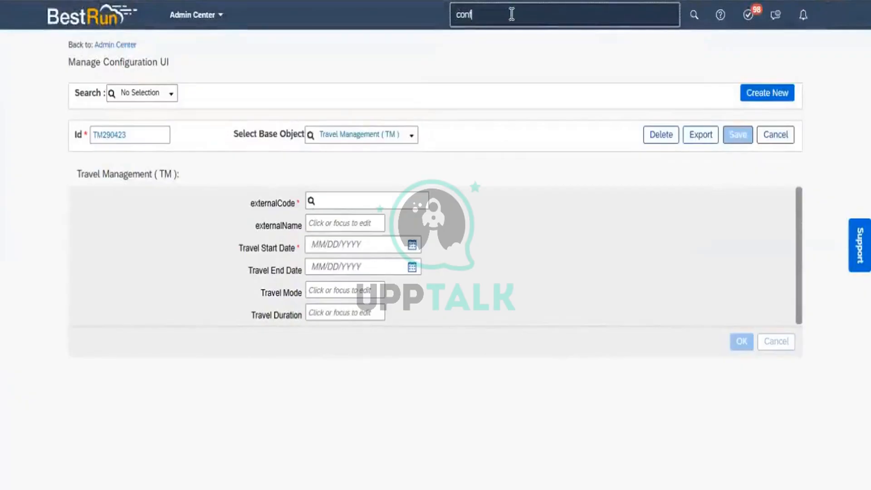
pyautogui.write('igure')
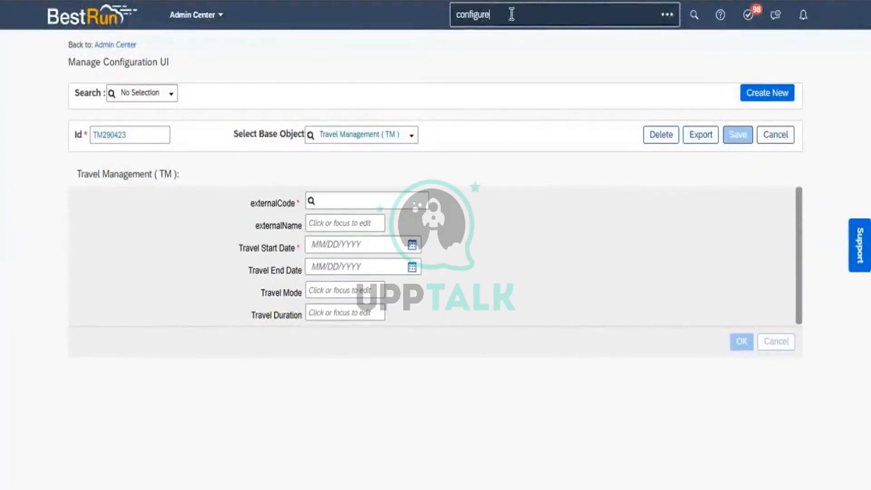
pyautogui.write('people')
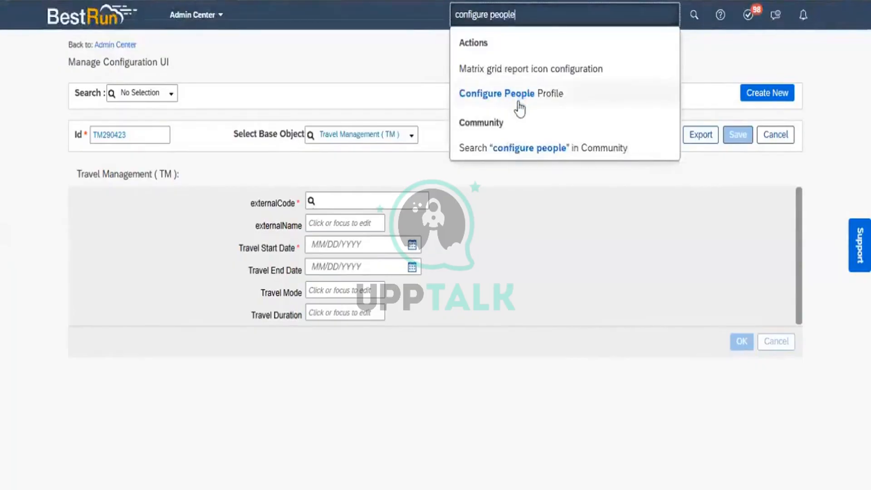
pyautogui.click(520, 103)
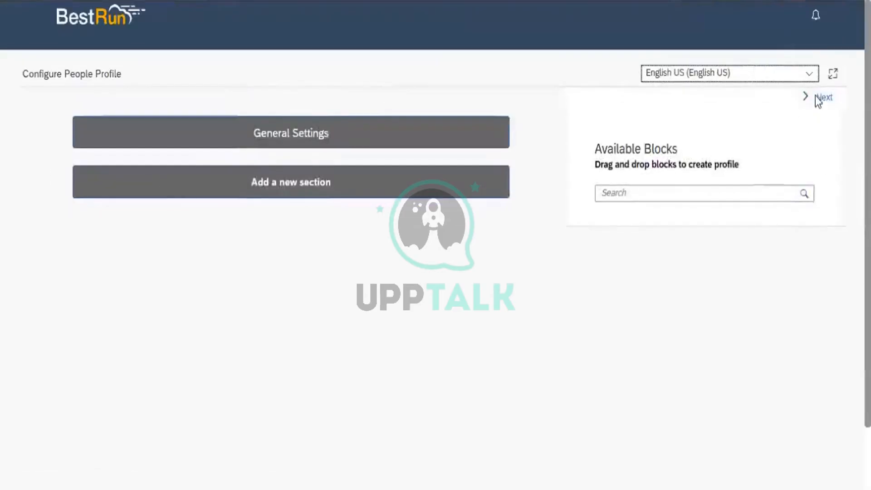
# View and close the About SuccessFactors information, and check the Personal Information section on the employee's profile.
pyautogui.click(827, 18)
pyautogui.click(782, 146)
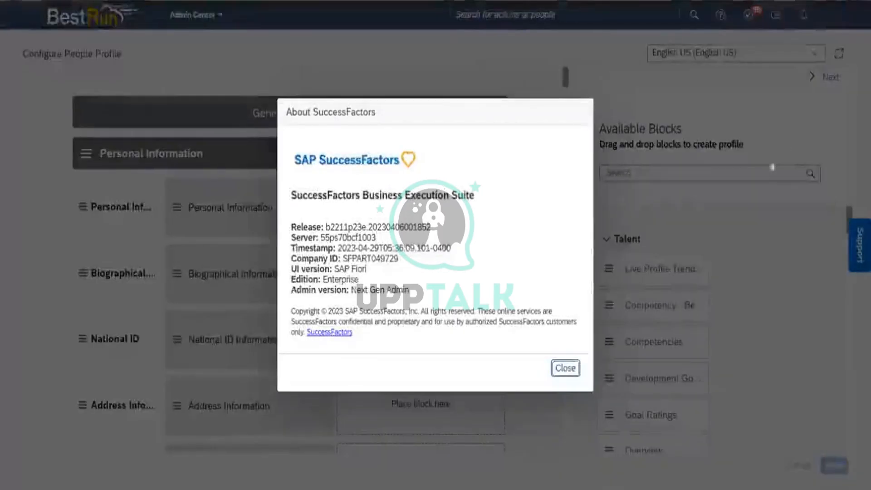
pyautogui.click(568, 369)
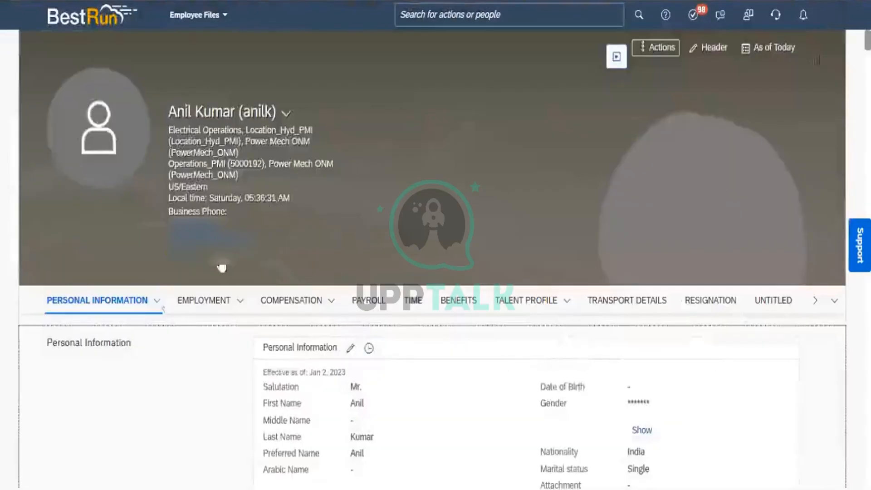
pyautogui.click(155, 304)
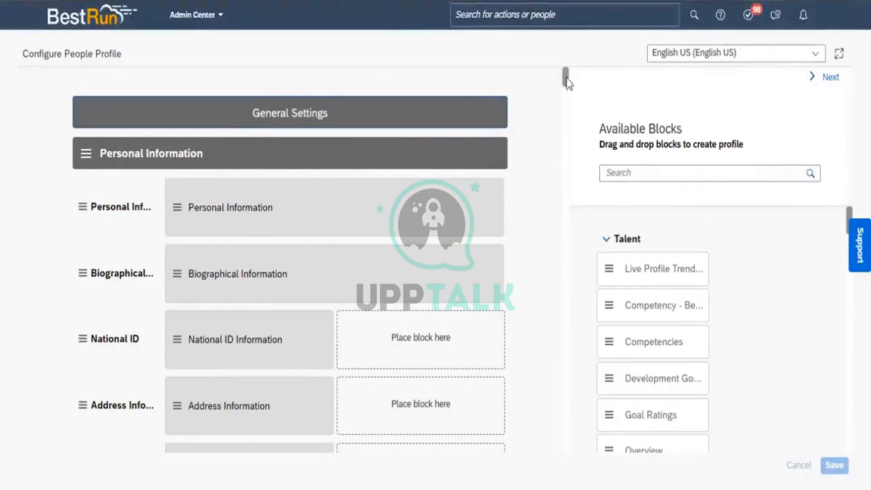
# Add a new subsection to the Personal Information section of the people profile.
pyautogui.moveTo(566, 78)
pyautogui.mouseDown()
pyautogui.moveTo(567, 86)
pyautogui.moveTo(566, 76)
pyautogui.mouseUp()
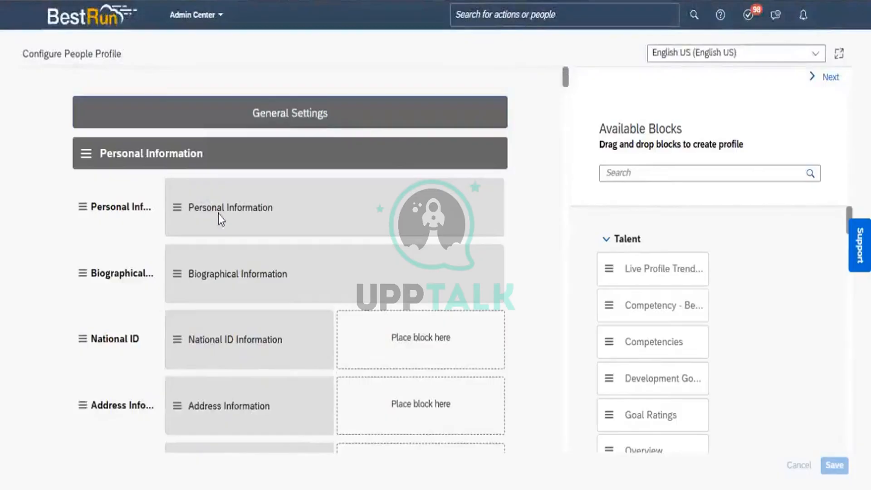
pyautogui.click(191, 154)
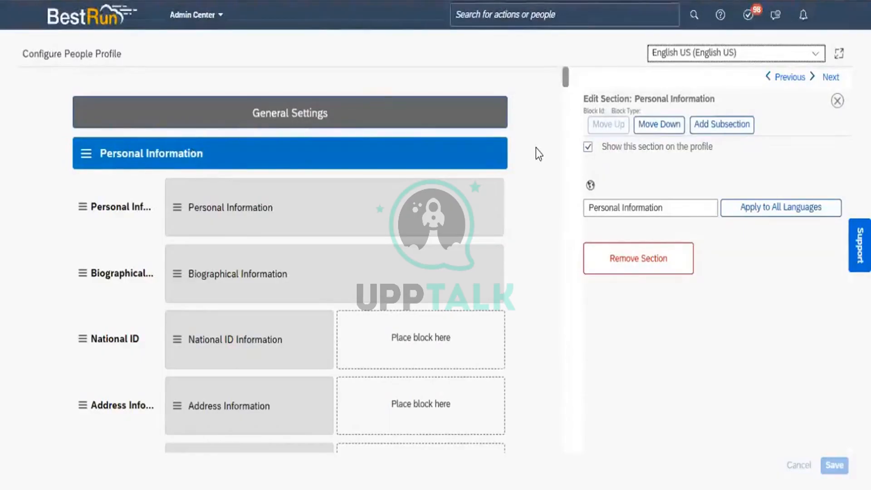
pyautogui.click(728, 130)
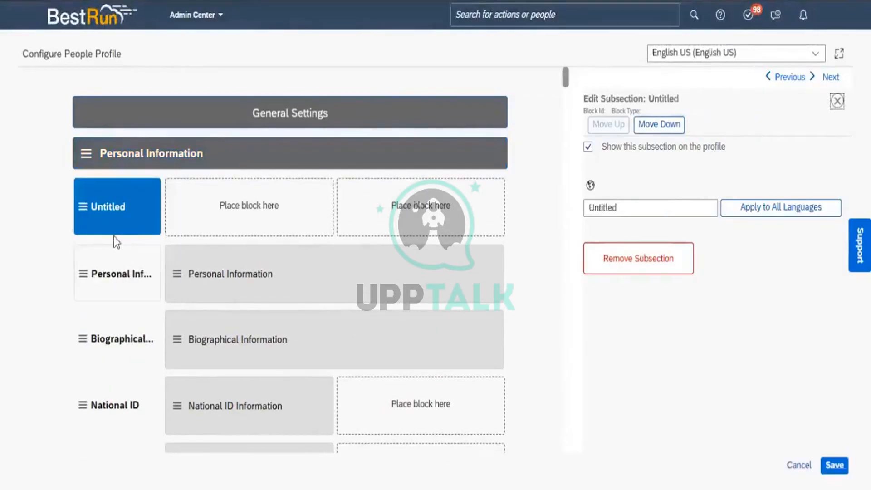
# Rename the new untitled subsection as "Travel Management ( TM )".
pyautogui.click(626, 207)
pyautogui.hotkey('shift', 'Left')
pyautogui.hotkey('shift', 'Left')
pyautogui.hotkey('shift', 'Left')
pyautogui.hotkey('shift', 'Left')
pyautogui.hotkey('shift', 'Left')
pyautogui.hotkey('shift', 'Left')
pyautogui.hotkey('shift', 'Left')
pyautogui.hotkey('shift', 'Left')
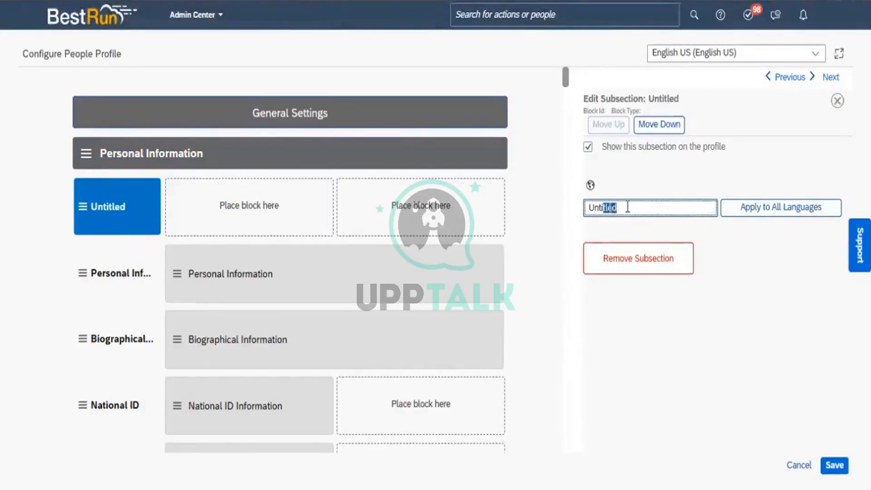
pyautogui.write('Trav')
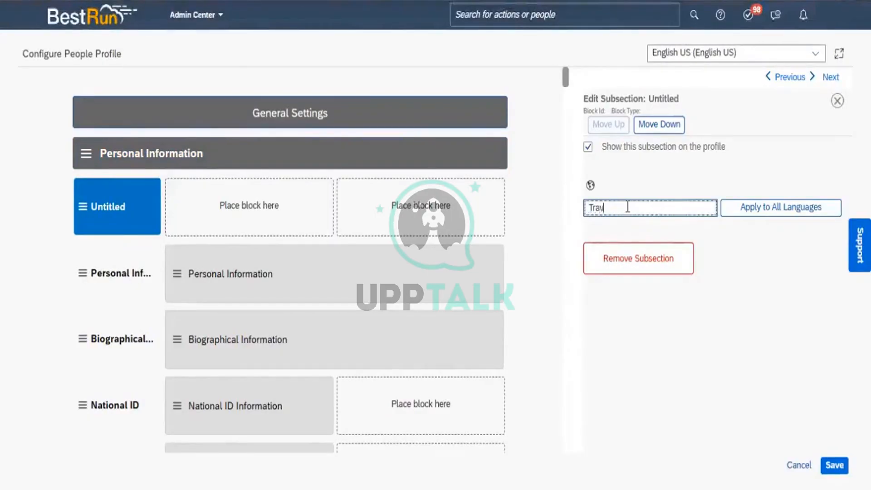
pyautogui.write('el Management')
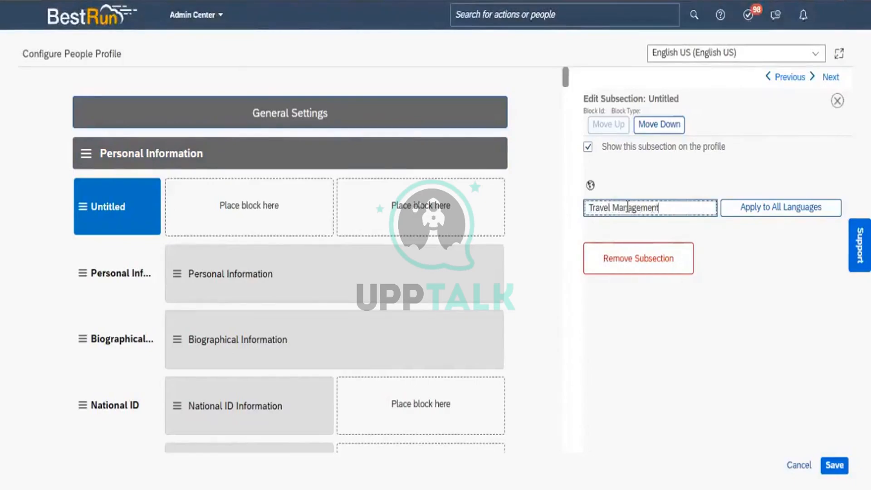
pyautogui.write(' (')
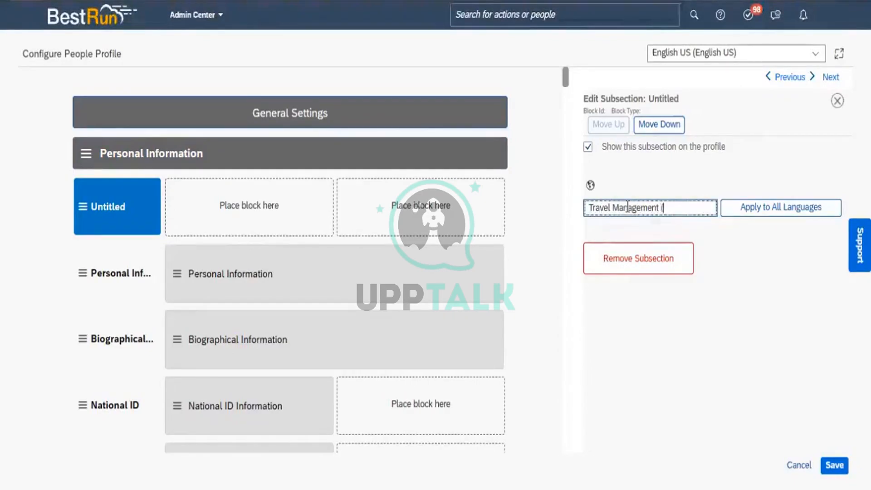
pyautogui.write(' TM')
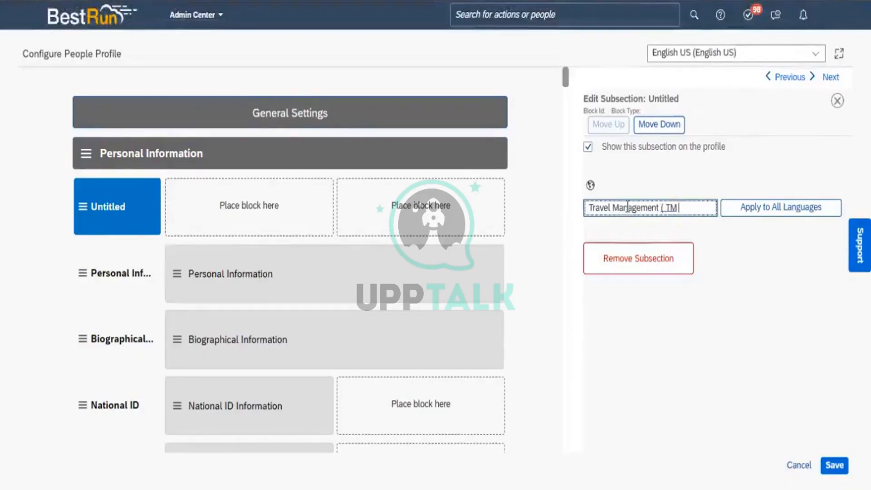
pyautogui.write(' )')
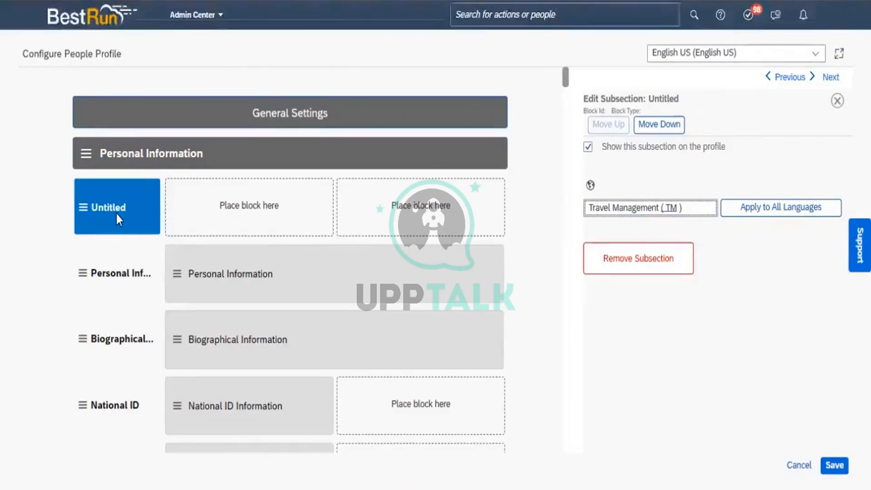
pyautogui.click(117, 231)
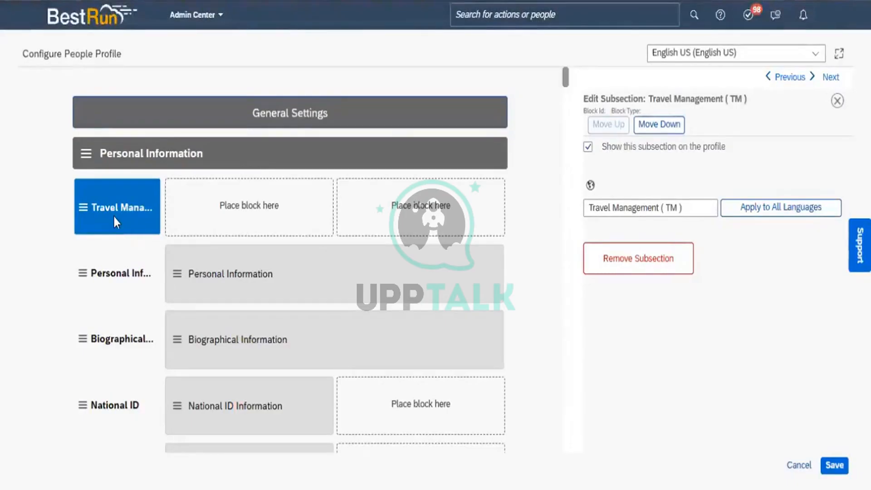
# Place the Live Profile MDF Information block from the custom blocks in the first slot of the Travel Management ( TM ) subsection.
pyautogui.click(114, 216)
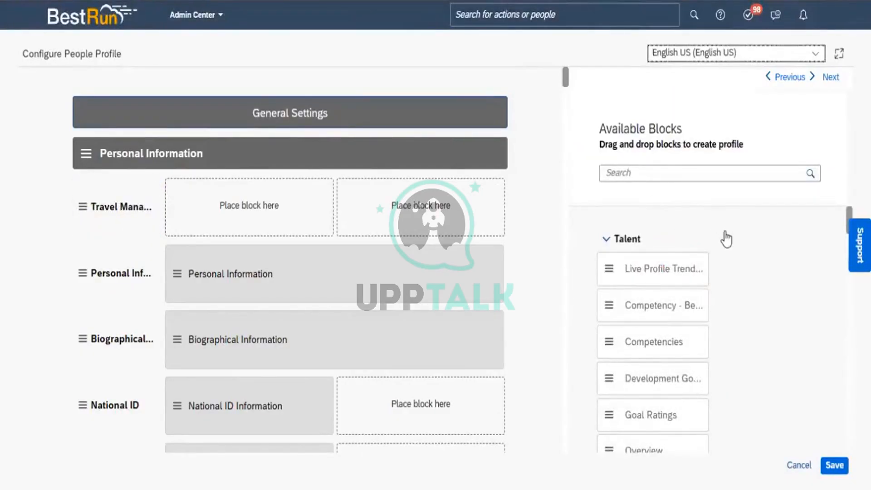
pyautogui.click(611, 240)
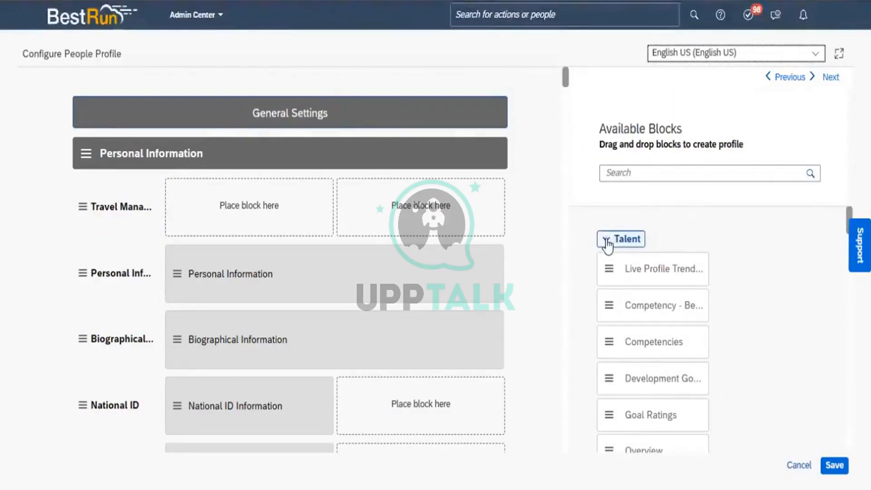
pyautogui.click(606, 243)
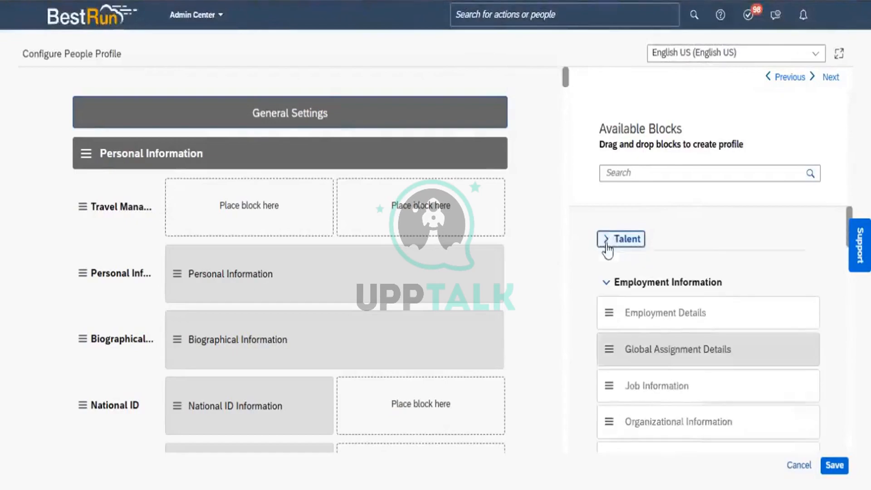
pyautogui.click(608, 283)
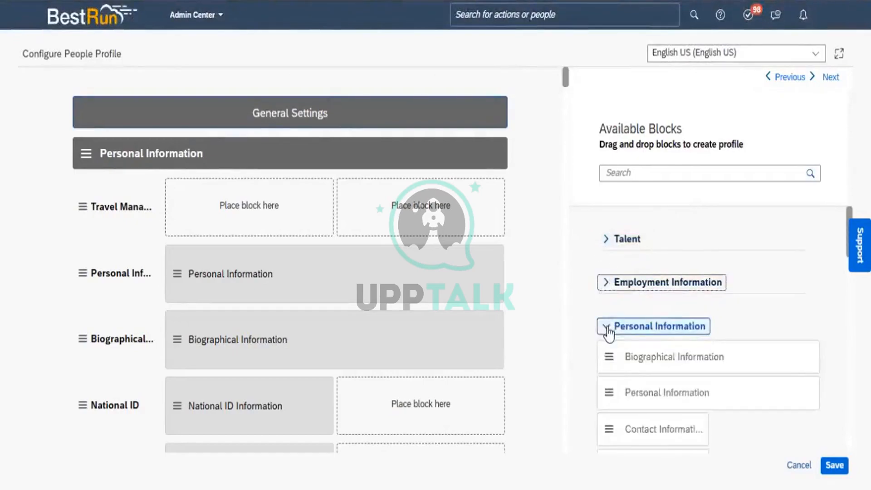
pyautogui.click(607, 327)
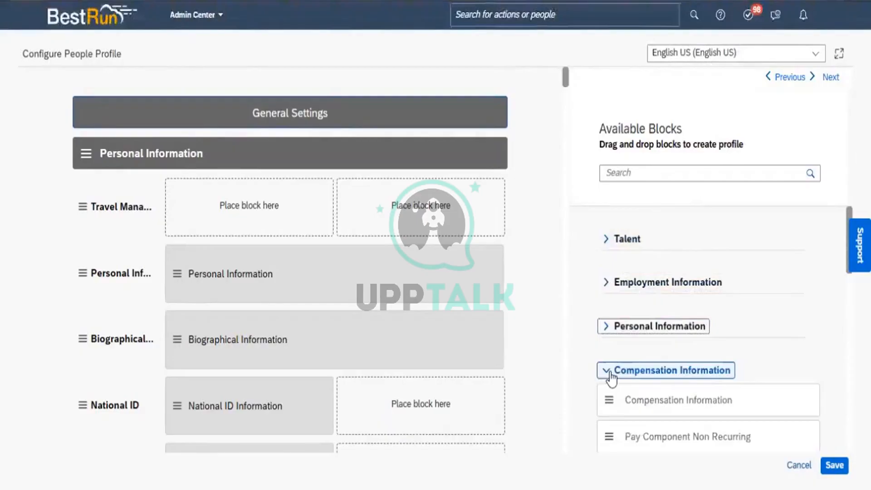
pyautogui.click(610, 376)
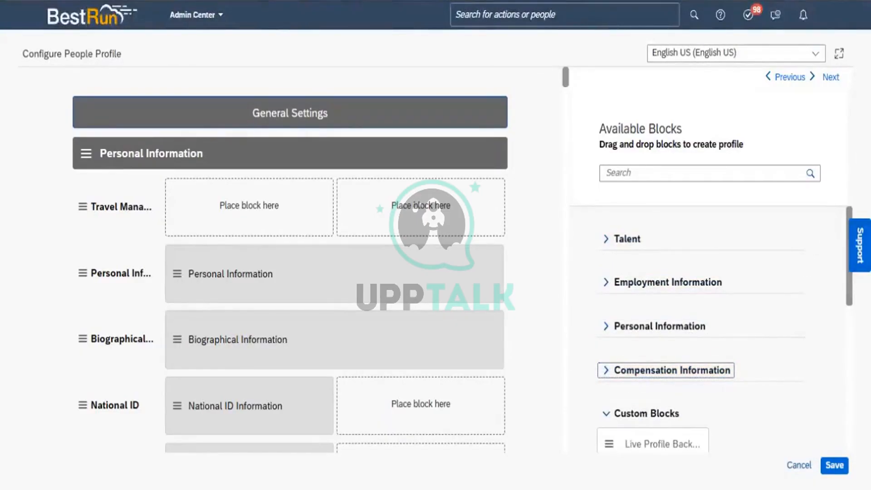
pyautogui.scroll(-4, 708, 340)
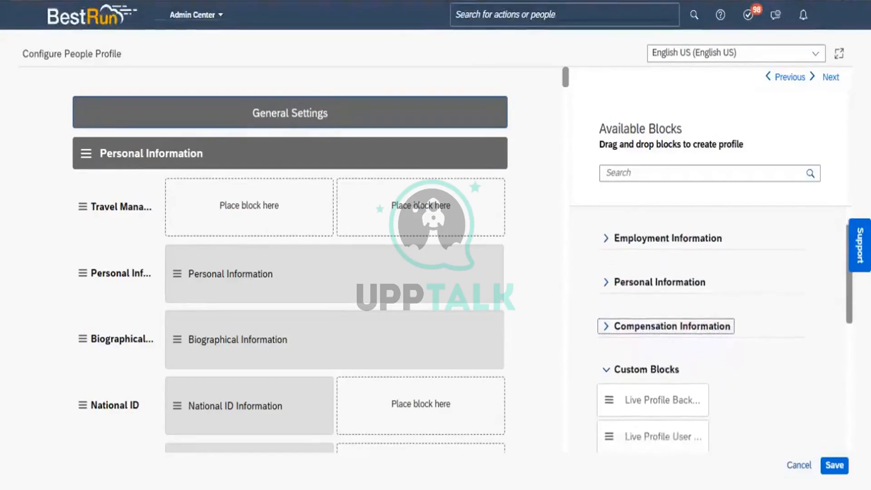
pyautogui.scroll(-3, 660, 388)
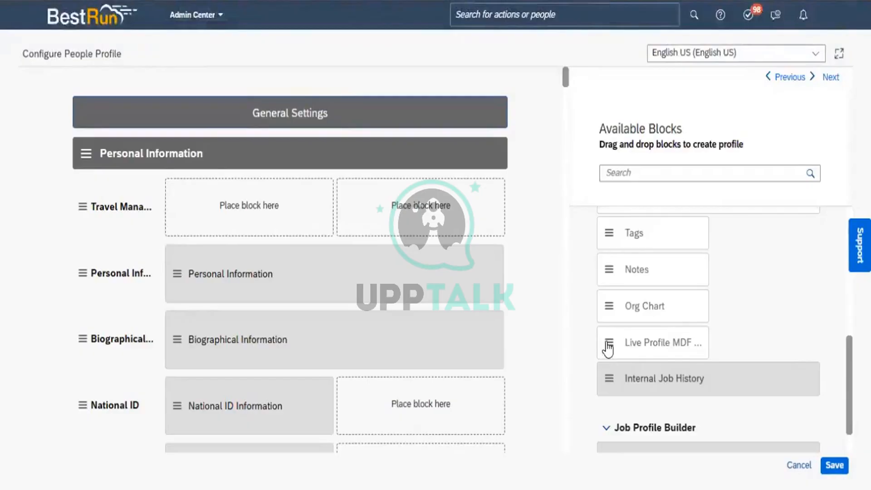
pyautogui.moveTo(607, 349); pyautogui.dragTo(187, 206)
# Set the Live Profile MDF Information block's MDF Screen ID to TM290423, and check the matching configuration UI.
pyautogui.click(187, 204)
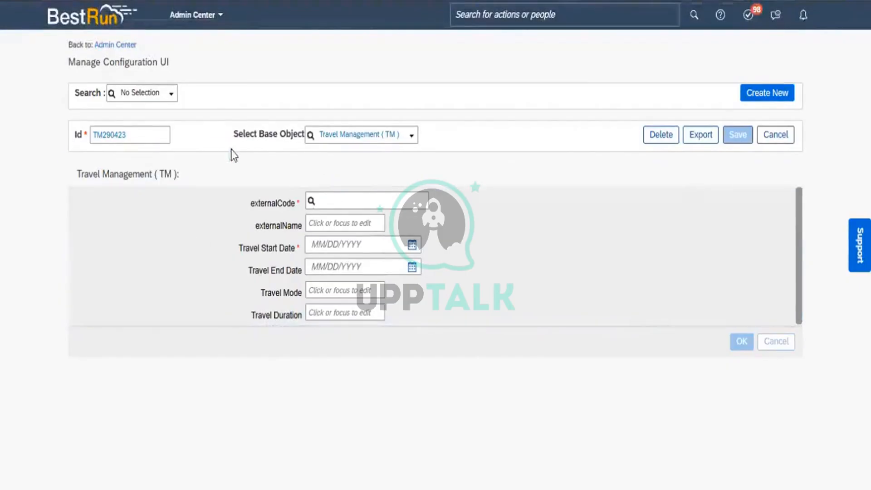
pyautogui.moveTo(127, 170)
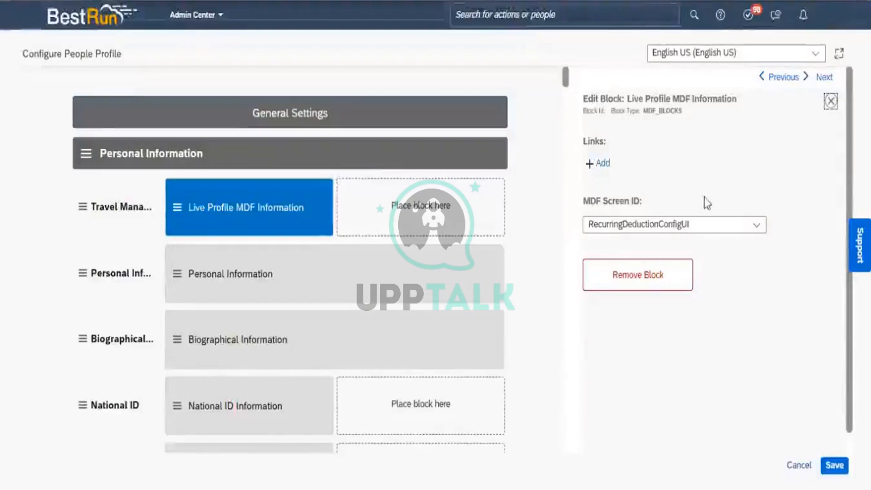
pyautogui.click(756, 227)
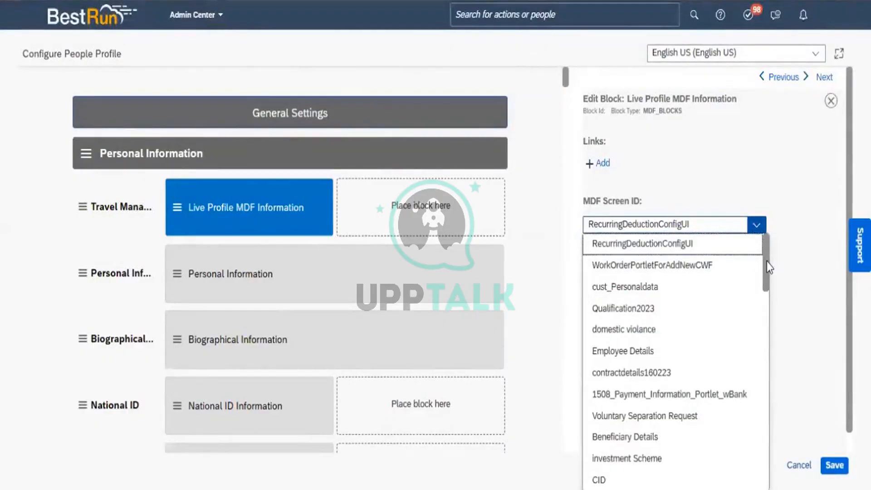
pyautogui.moveTo(766, 261); pyautogui.dragTo(764, 458)
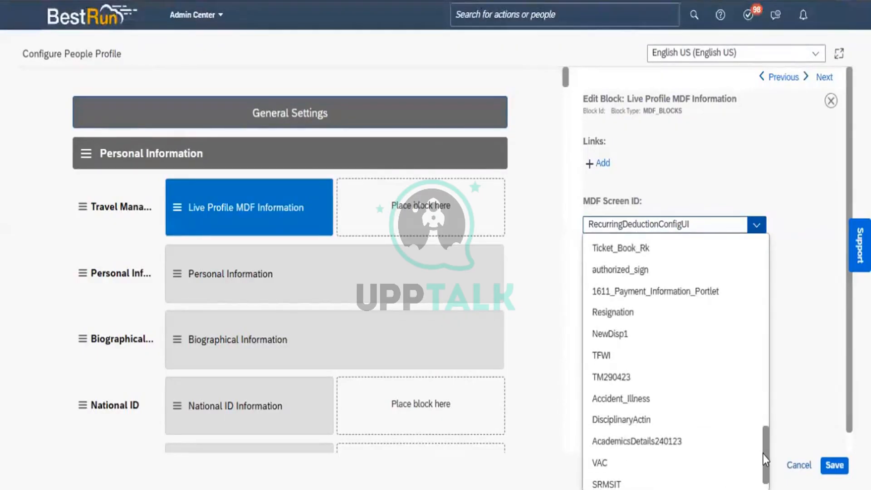
pyautogui.click(618, 383)
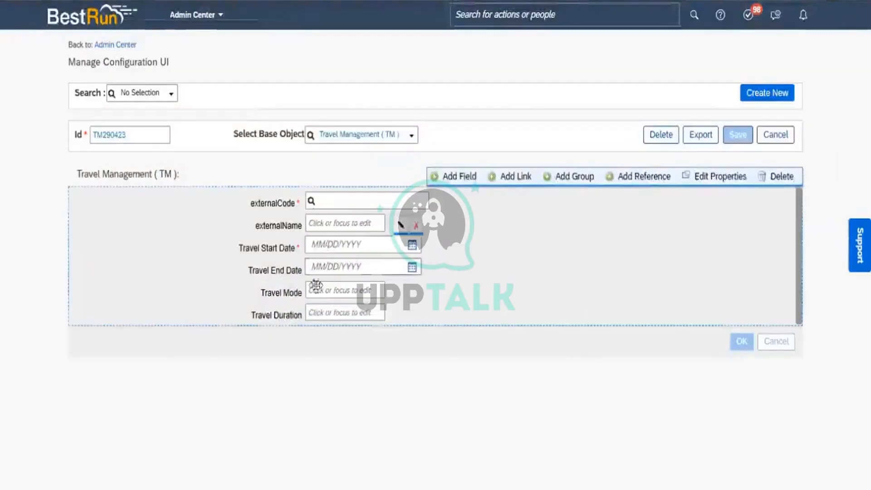
pyautogui.click(275, 219)
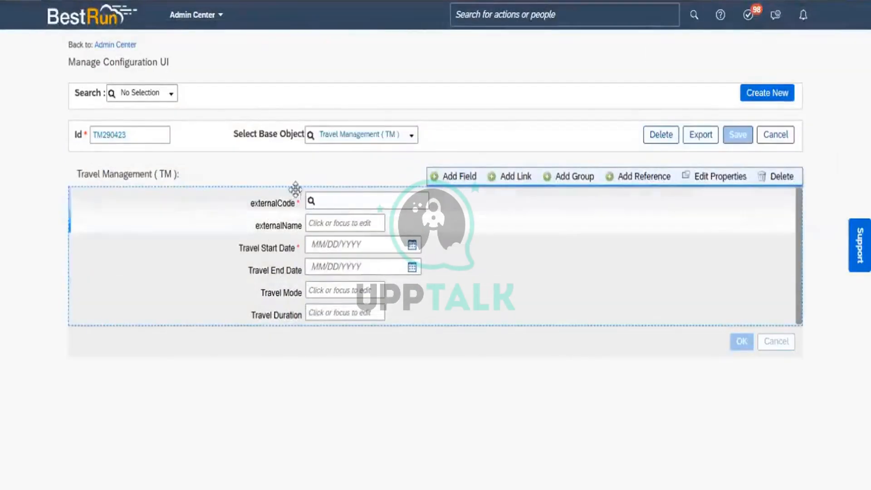
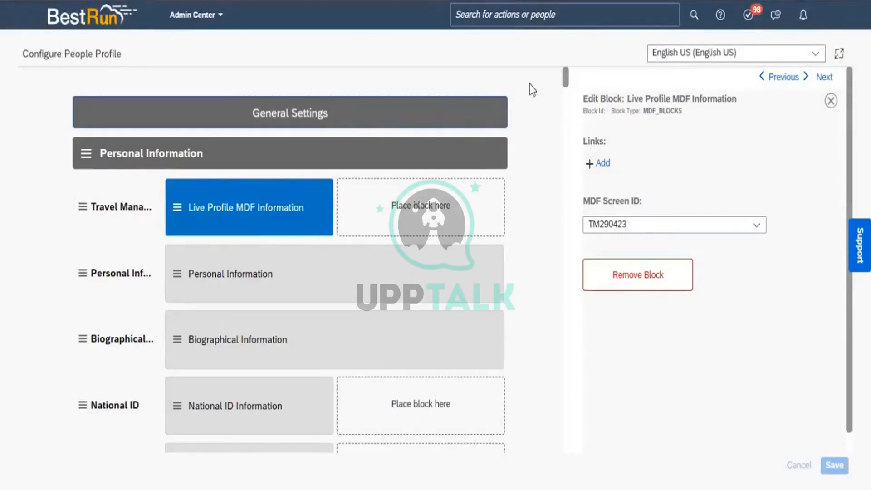
# Move the Travel Management ( TM ) subsection below Contact Information in the Personal Information section and save the people profile.
pyautogui.scroll(-1, 565, 85)
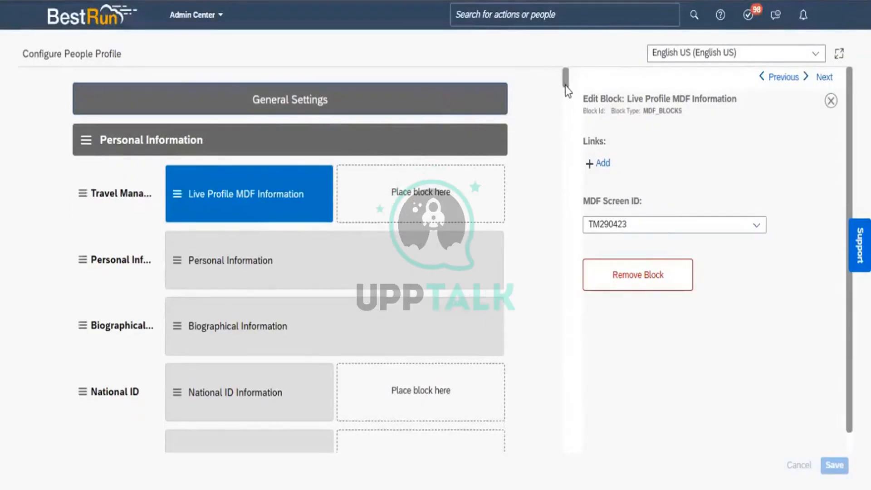
pyautogui.moveTo(565, 85); pyautogui.dragTo(565, 89)
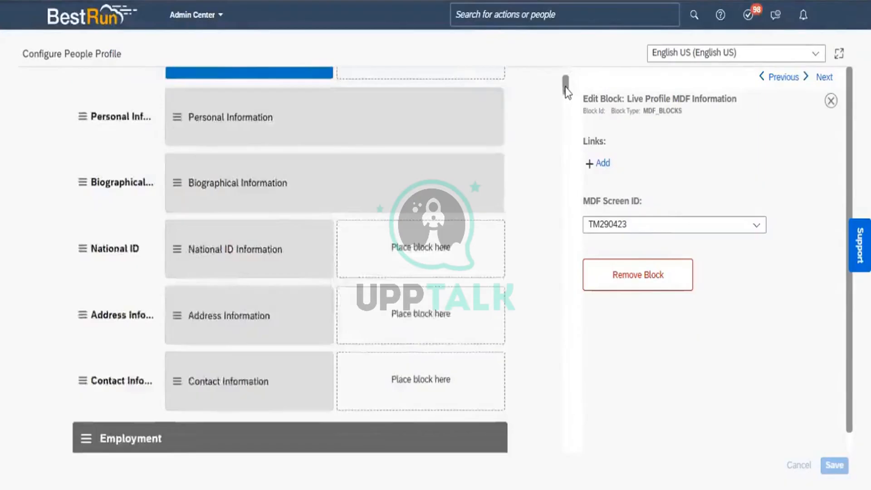
pyautogui.scroll(2, 566, 88)
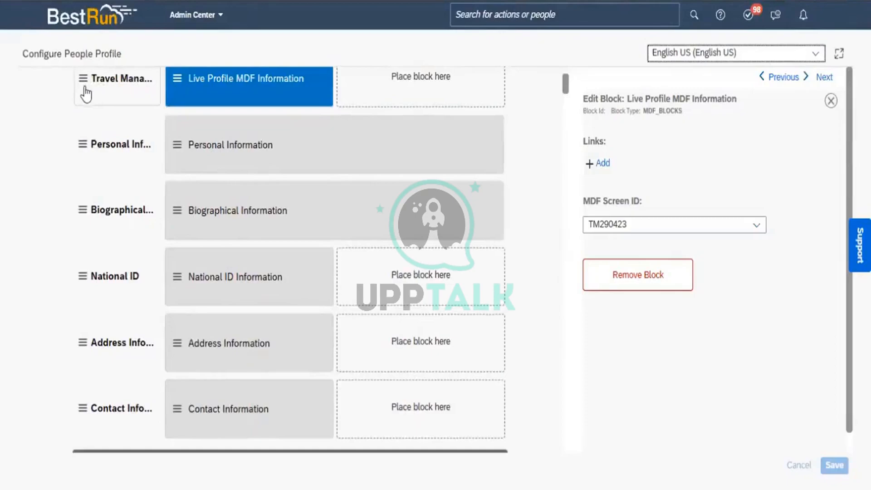
pyautogui.moveTo(83, 131); pyautogui.dragTo(106, 409)
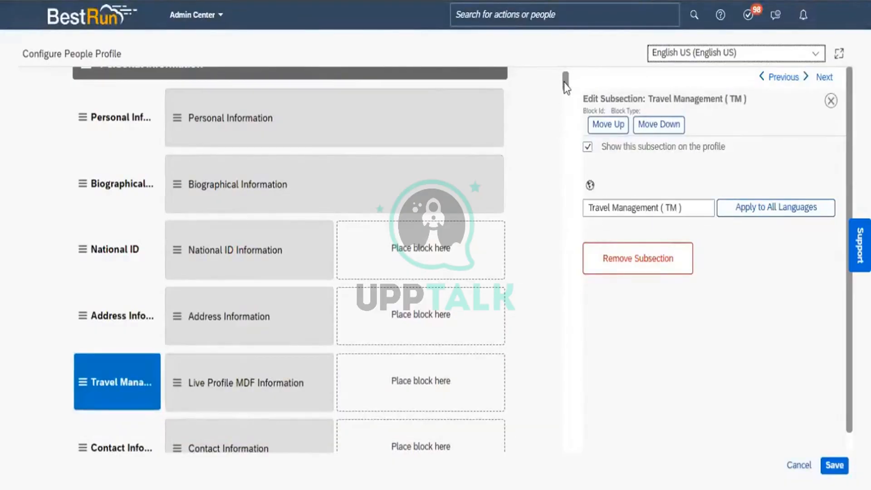
pyautogui.scroll(-3, 564, 86)
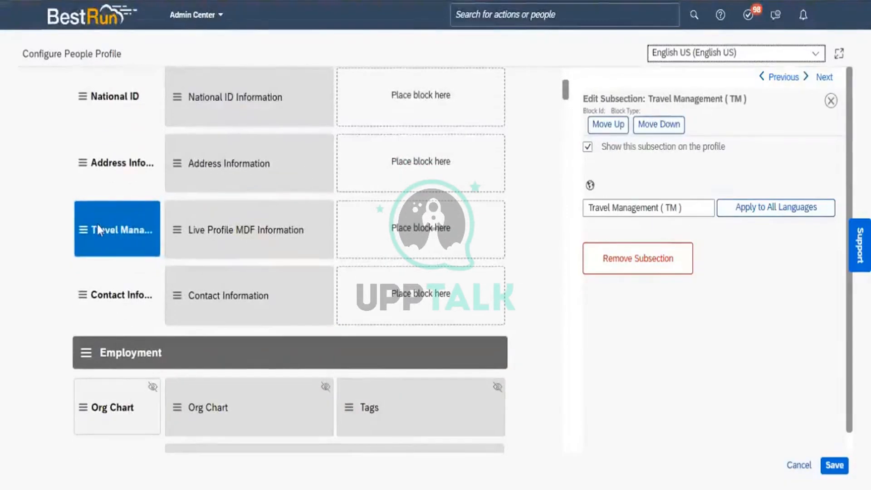
pyautogui.moveTo(88, 230); pyautogui.dragTo(93, 288)
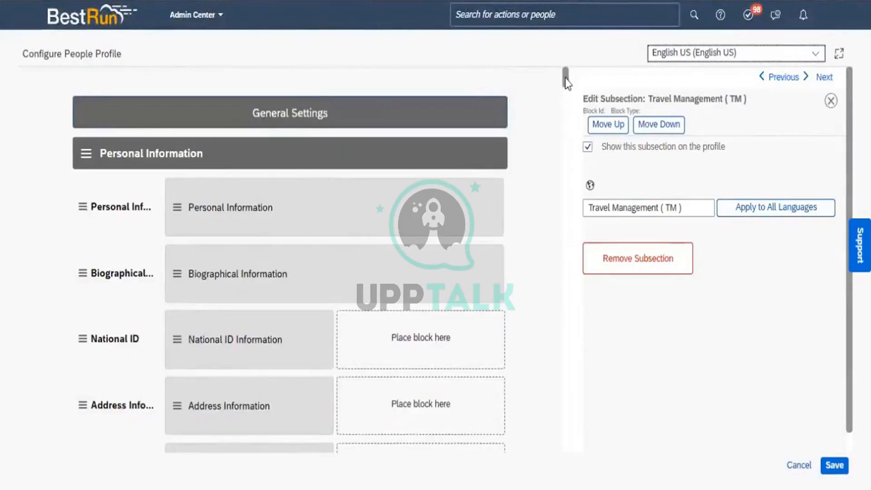
pyautogui.moveTo(566, 80)
pyautogui.mouseDown()
pyautogui.moveTo(567, 99)
pyautogui.moveTo(568, 91)
pyautogui.mouseUp()
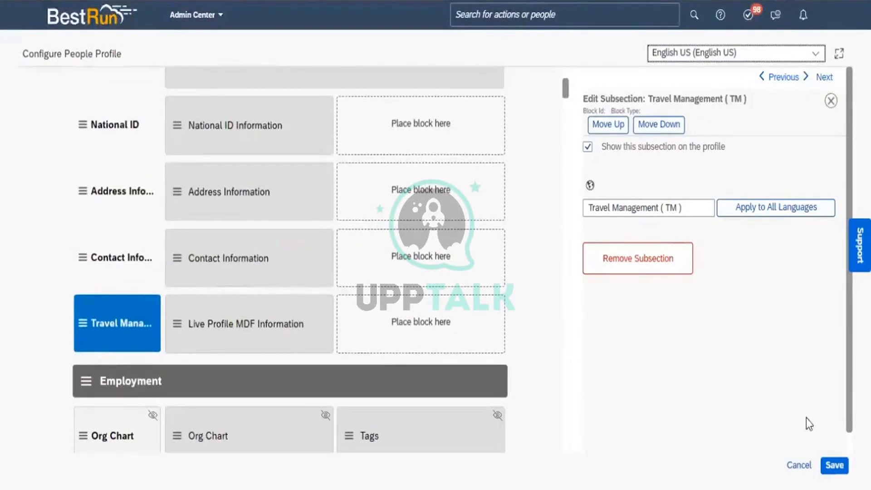
pyautogui.click(834, 465)
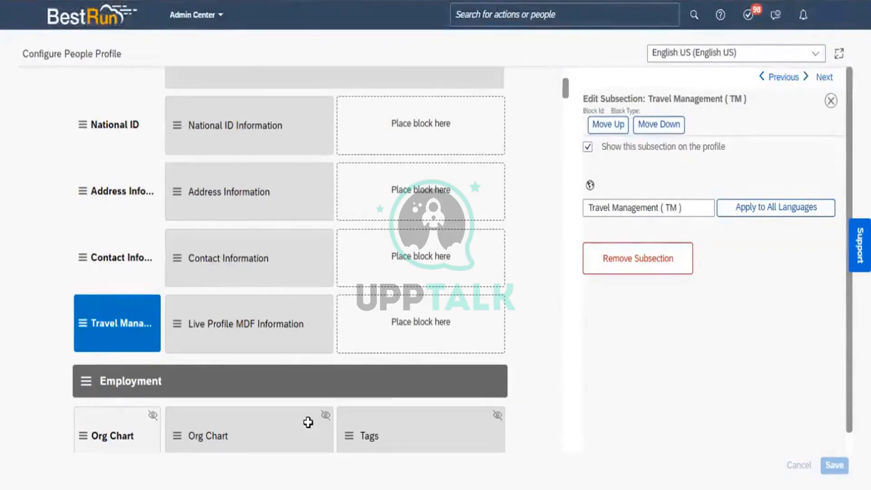
# Check the Permission entry in the Excel list of custom MDF object creation steps, and return to the people profile configuration.
pyautogui.hotkey('alt', 'Tab')
pyautogui.click(145, 317)
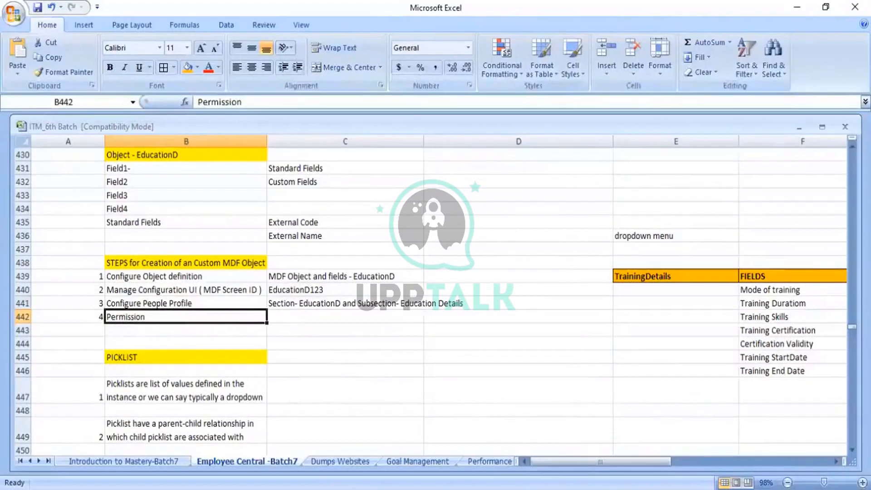
pyautogui.hotkey('alt', 'Tab')
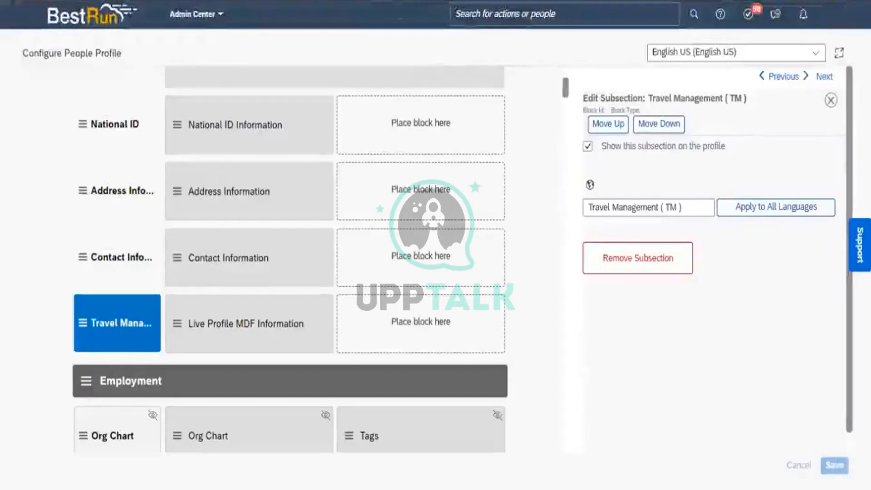
# Search the actions for "permission roles" in a duplicate of the browser page and open Manage Permission Roles.
pyautogui.rightClick(383, 0)
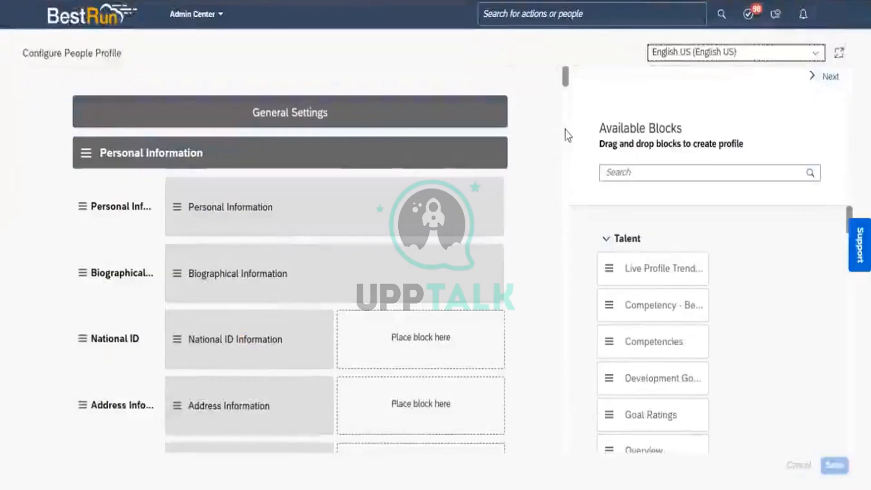
pyautogui.click(557, 10)
pyautogui.write('per')
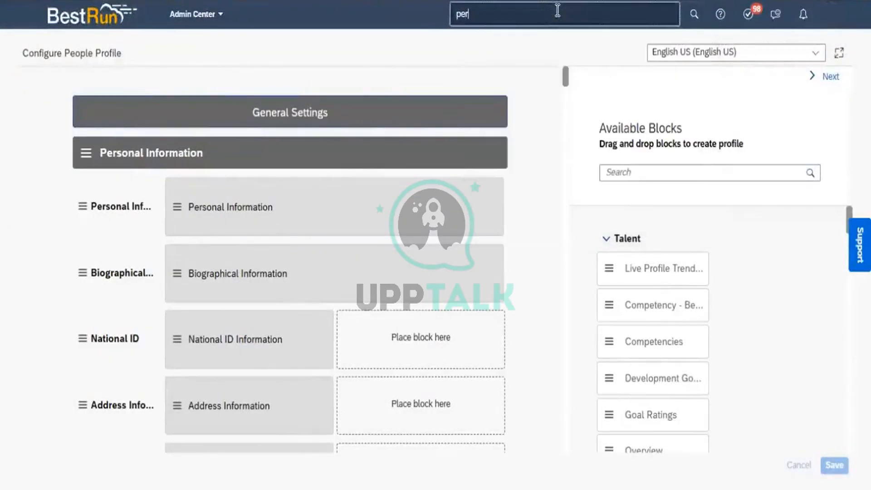
pyautogui.write('mission roles')
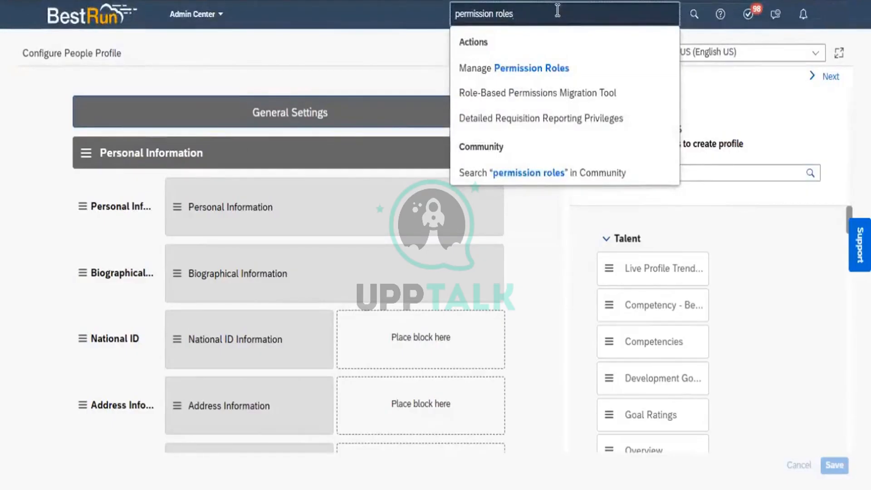
pyautogui.click(525, 72)
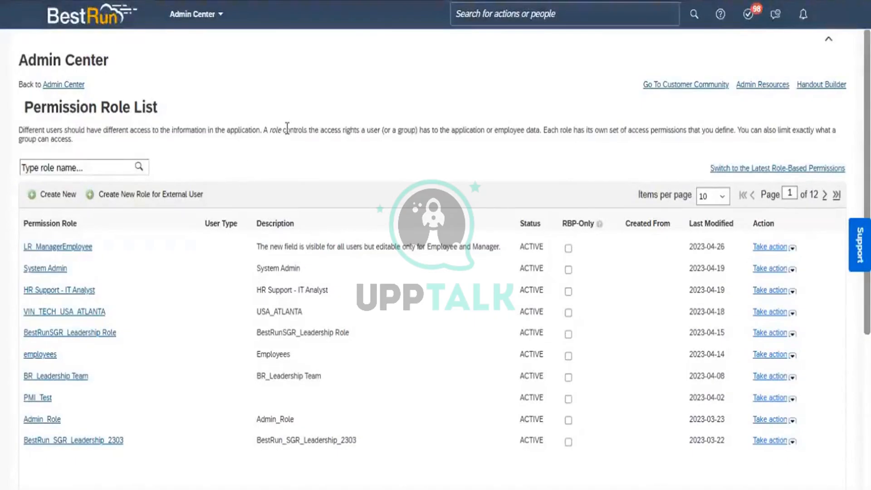
# Open the PMI_Test role's permission settings and review the Travel Management ( TM ) object definition.
pyautogui.click(40, 402)
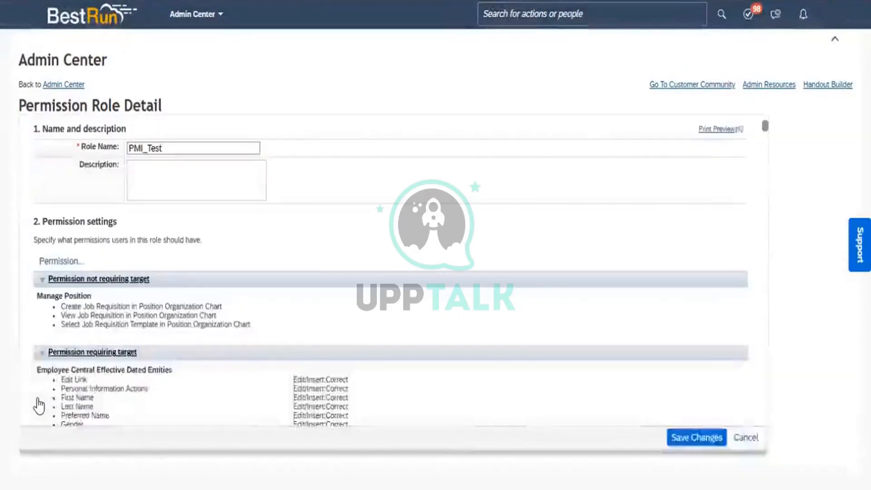
pyautogui.click(68, 261)
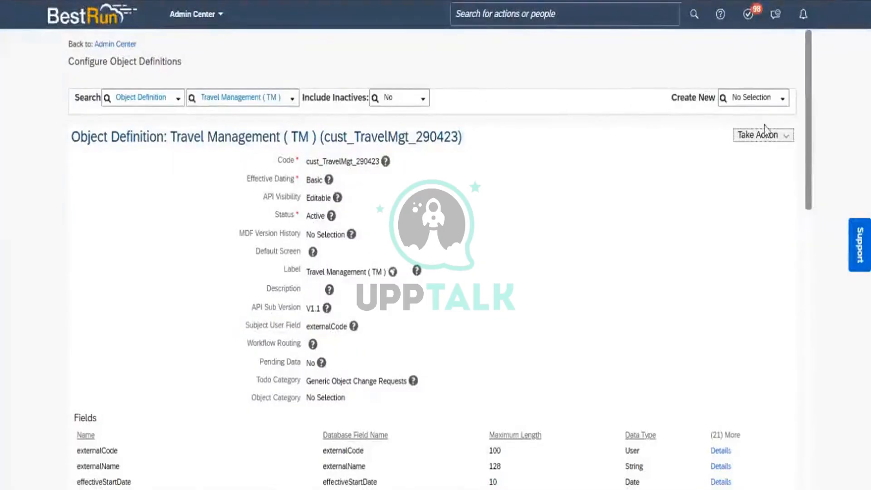
pyautogui.moveTo(811, 150); pyautogui.dragTo(864, 435)
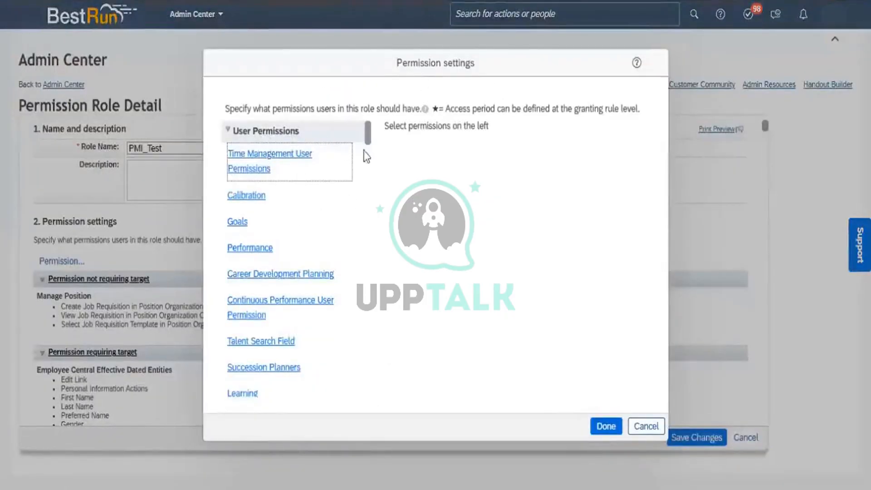
# Open the Miscellaneous Permissions category of the role and find the "Travel Management" entry on the page.
pyautogui.moveTo(369, 138); pyautogui.dragTo(369, 195)
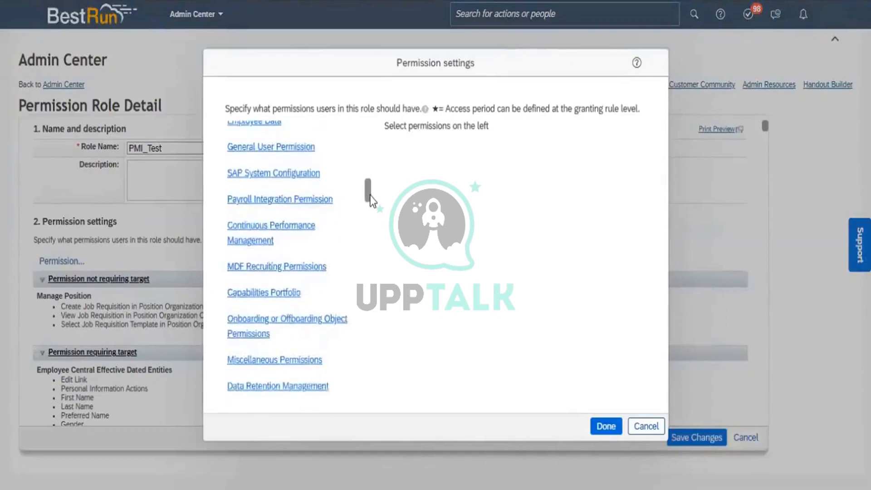
pyautogui.click(284, 366)
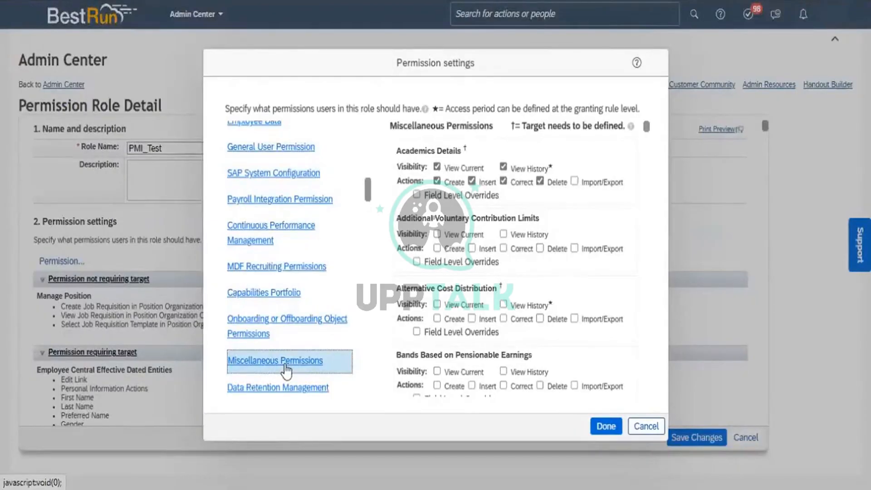
pyautogui.hotkey('ctrl', 'f')
pyautogui.write('Travel')
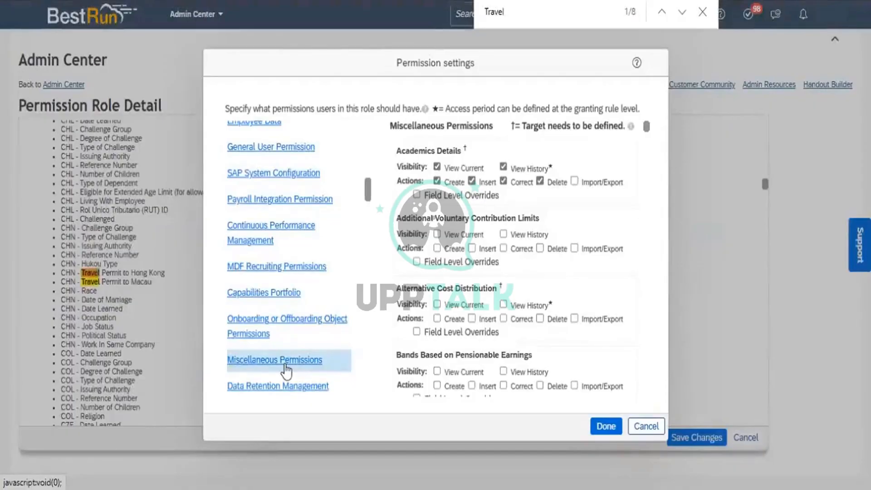
pyautogui.write(' Manageme')
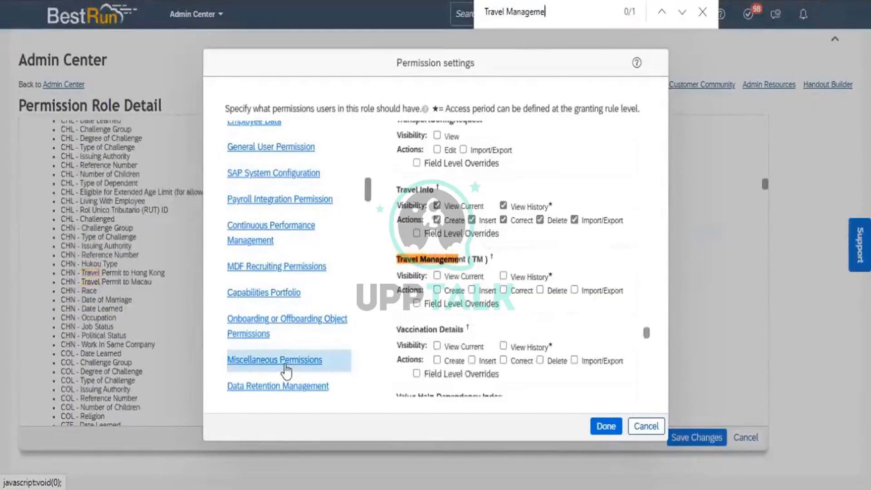
pyautogui.write('nt')
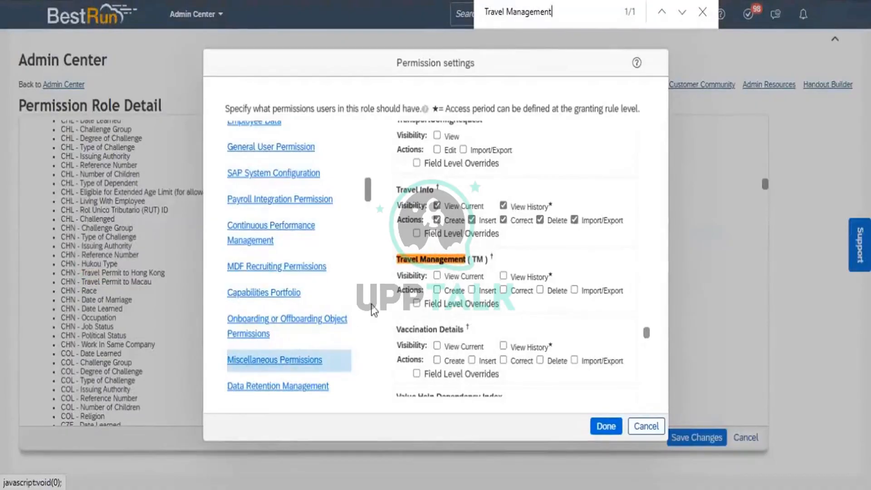
# Clear all visibility and action permissions for Travel Info, including Import/Export.
pyautogui.click(436, 206)
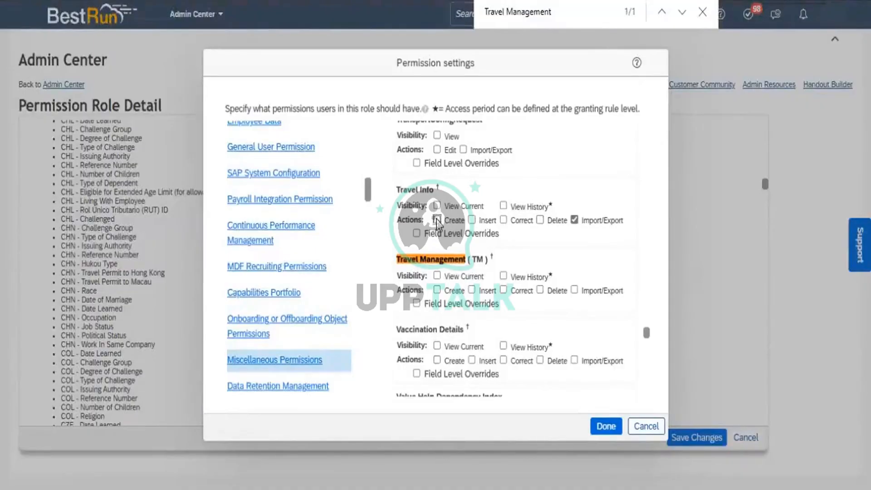
pyautogui.click(575, 220)
pyautogui.click(574, 220)
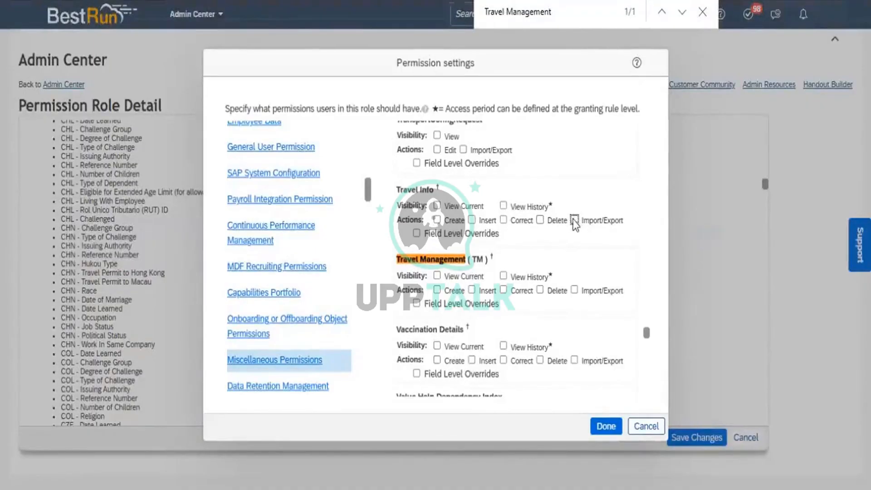
# Grant View Current, View History, Create, Insert, Correct, Delete and Import/Export on Travel Management ( TM ) and save the role changes.
pyautogui.click(436, 275)
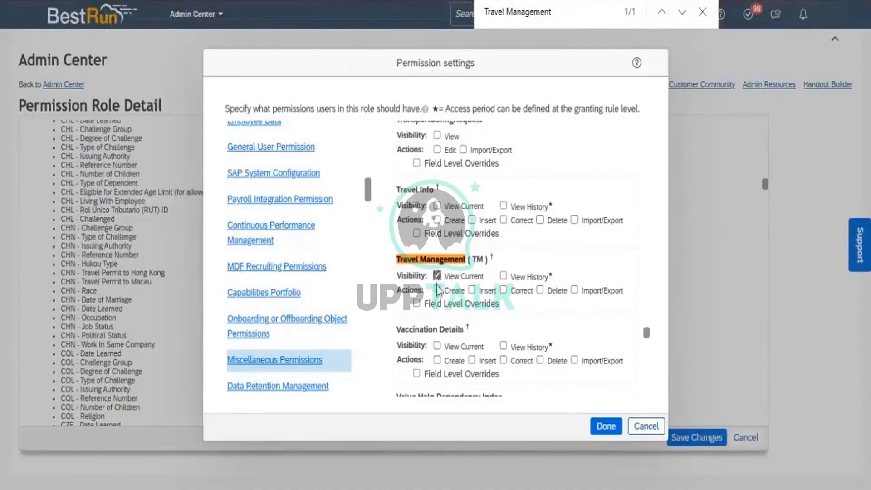
pyautogui.click(436, 290)
pyautogui.click(471, 289)
pyautogui.click(502, 275)
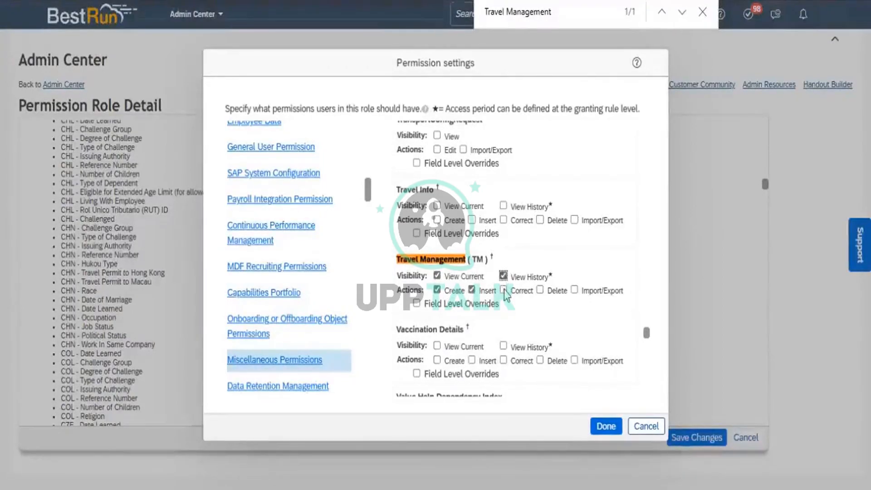
pyautogui.click(503, 289)
pyautogui.click(540, 290)
pyautogui.click(574, 290)
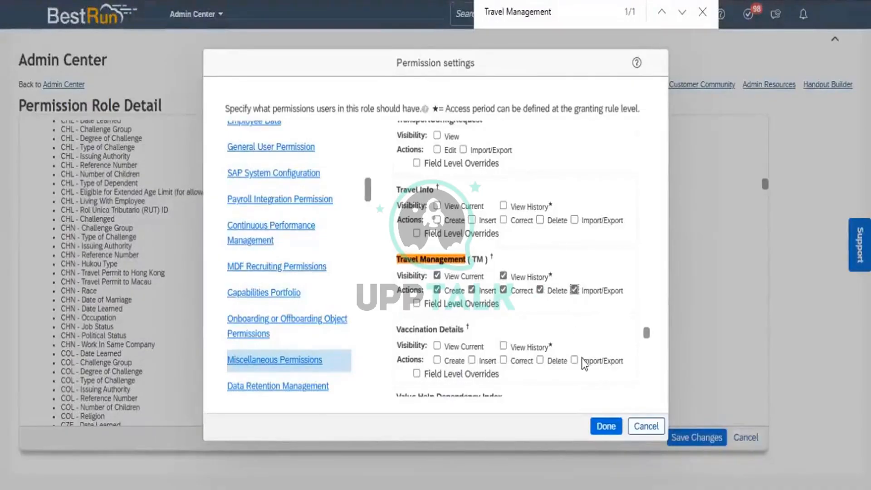
pyautogui.click(607, 426)
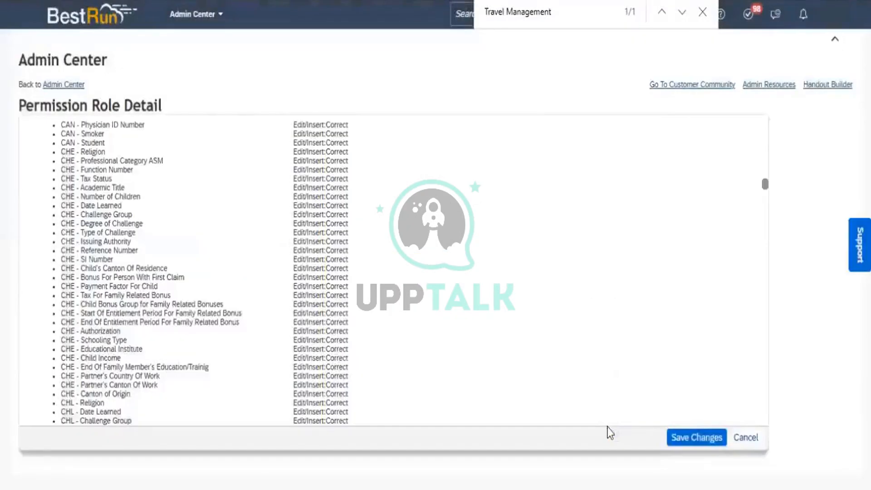
pyautogui.click(701, 437)
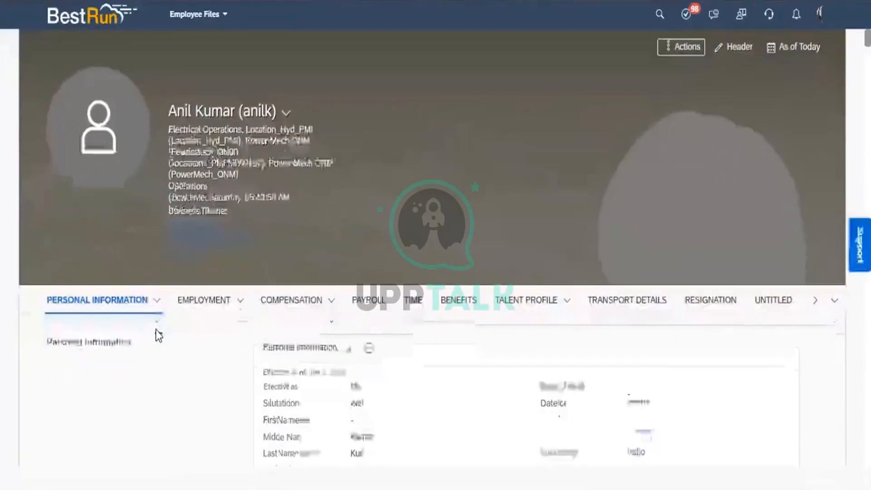
# Examine the Travel Management ( TM ) entry form in the employee's Personal Information section and close it without saving.
pyautogui.click(157, 304)
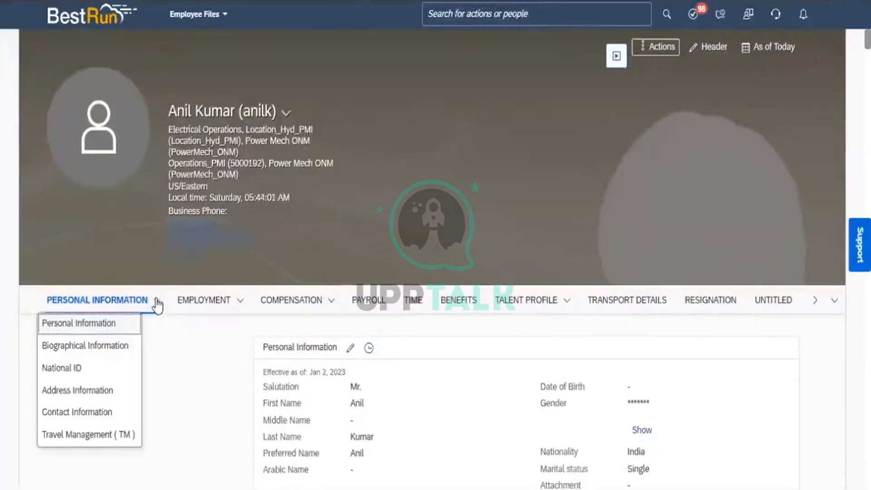
pyautogui.click(105, 435)
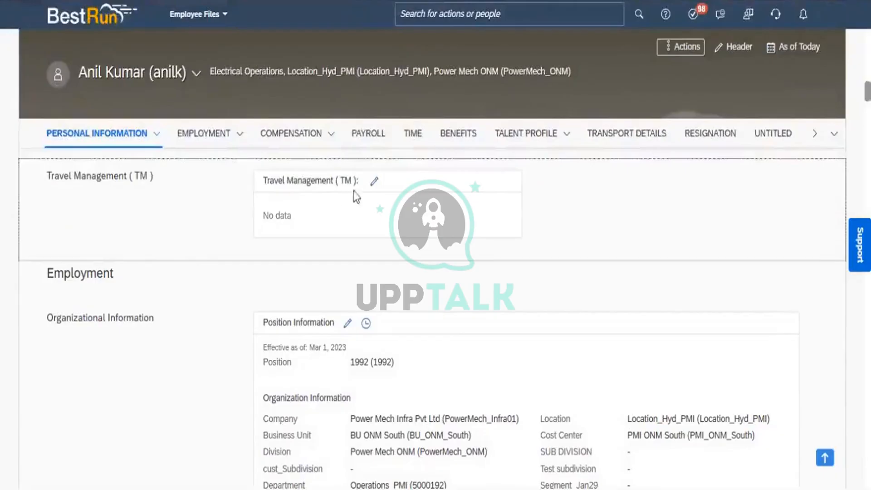
pyautogui.click(372, 183)
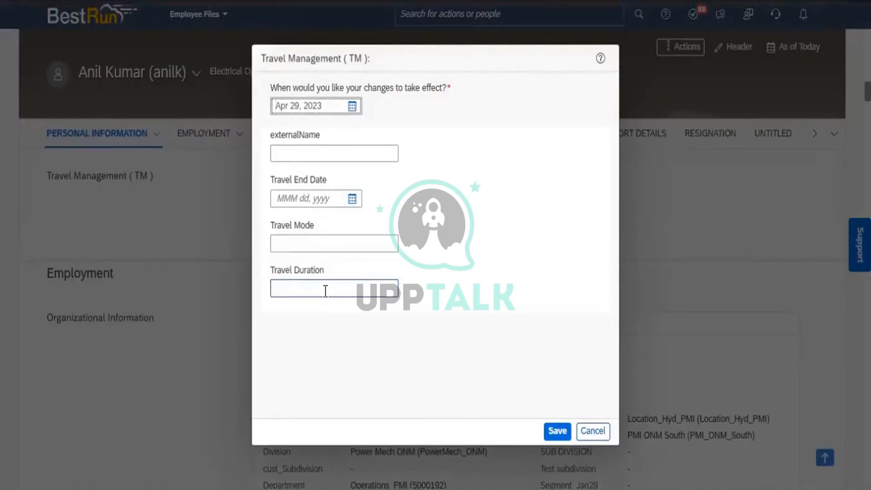
pyautogui.click(302, 241)
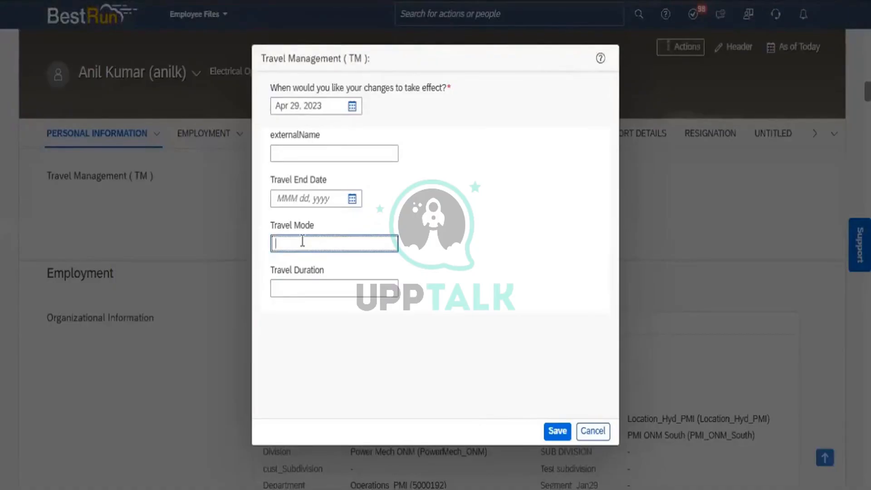
pyautogui.click(598, 431)
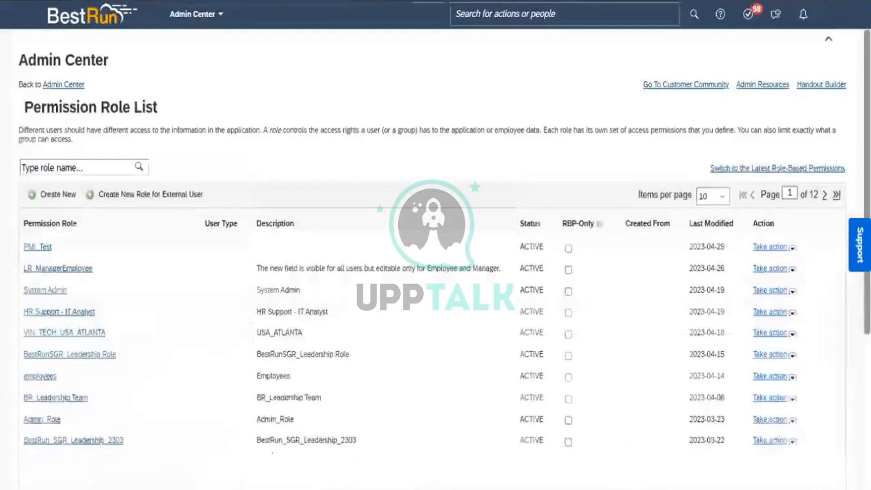
# Search the actions for "picklist", open Picklist Center and search the picklists for "travel".
pyautogui.click(541, 11)
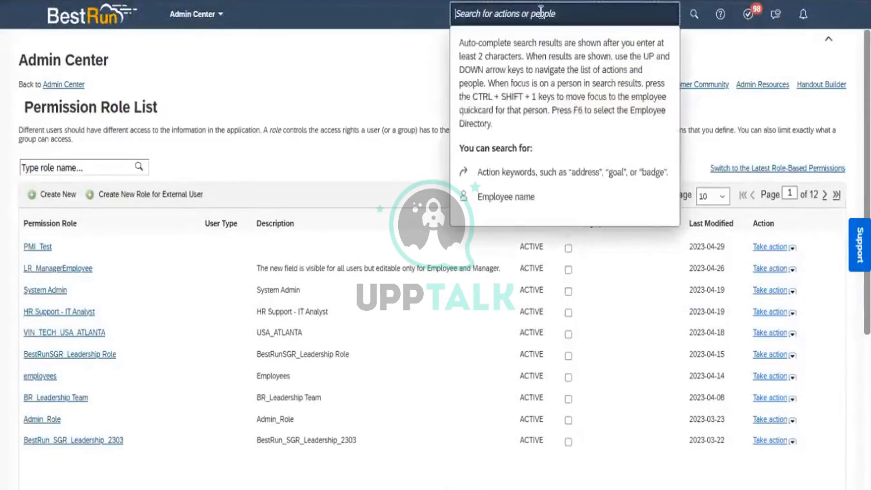
pyautogui.write('picklist')
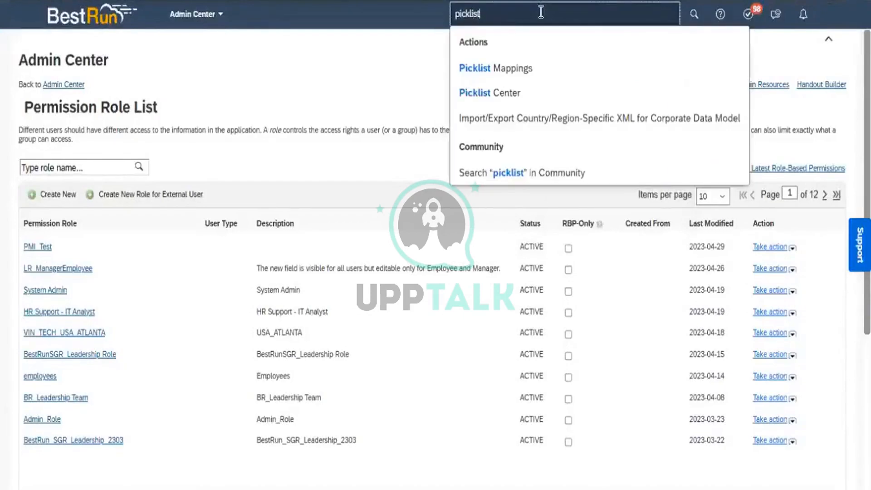
pyautogui.click(515, 96)
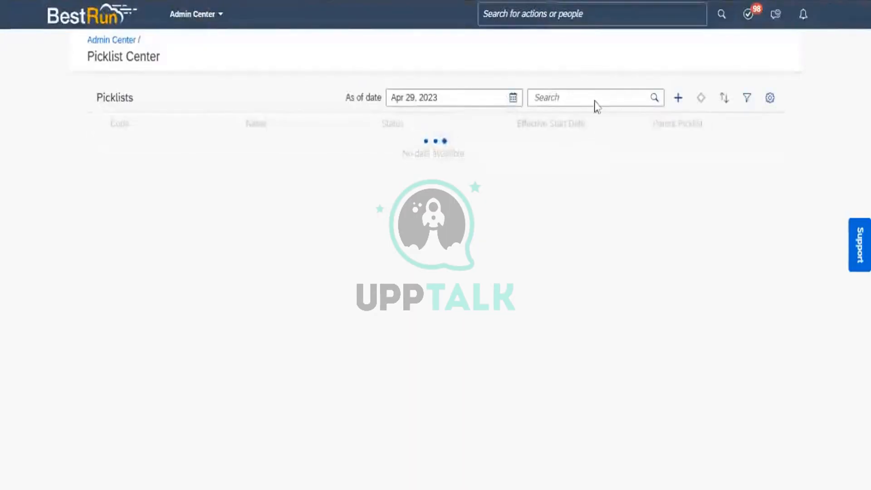
pyautogui.click(567, 97)
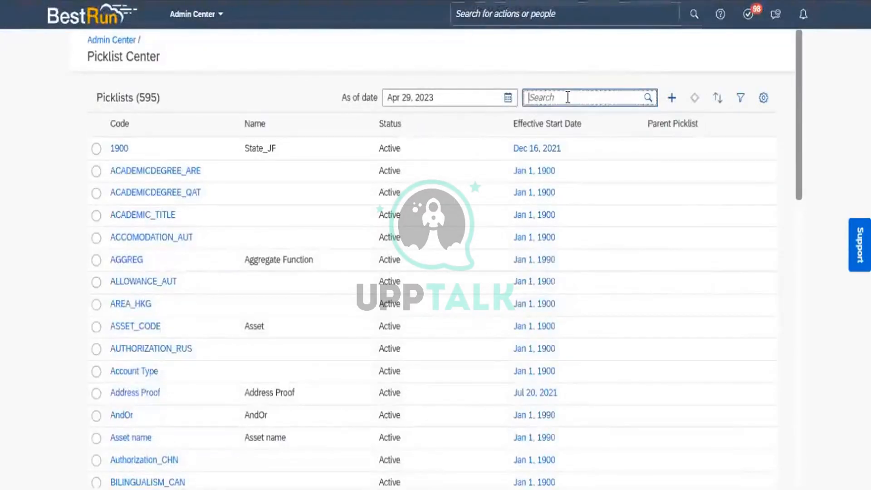
pyautogui.write('travel')
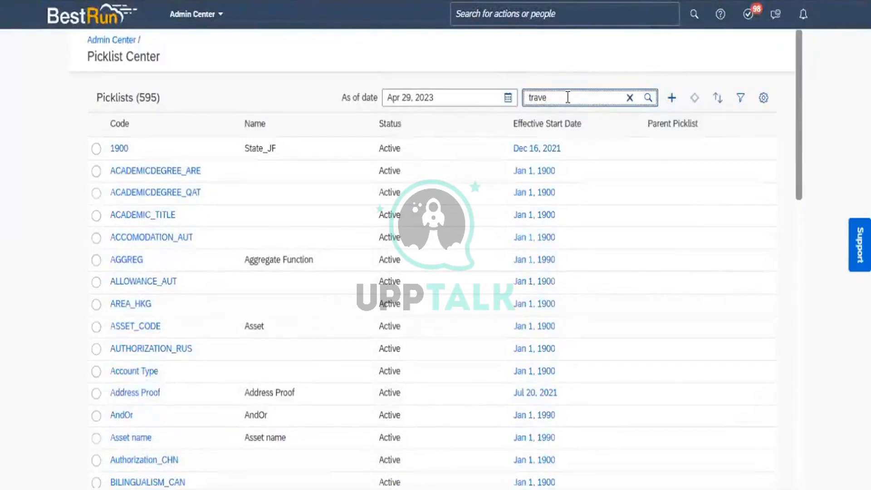
pyautogui.press('Return')
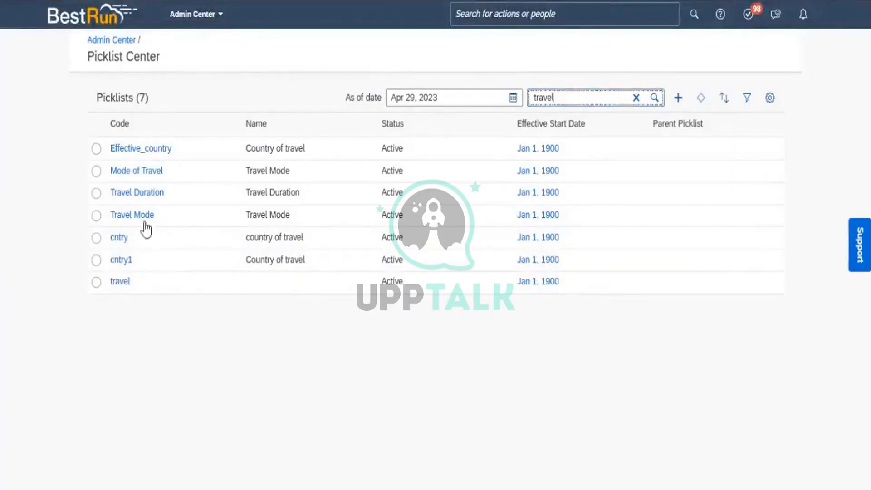
# Open the active version of the Travel Mode picklist and select its code for reuse.
pyautogui.click(132, 217)
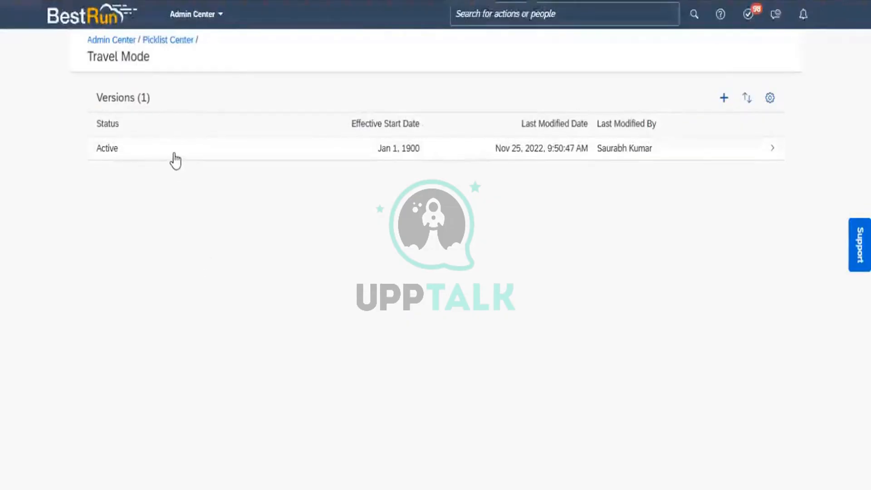
pyautogui.click(173, 156)
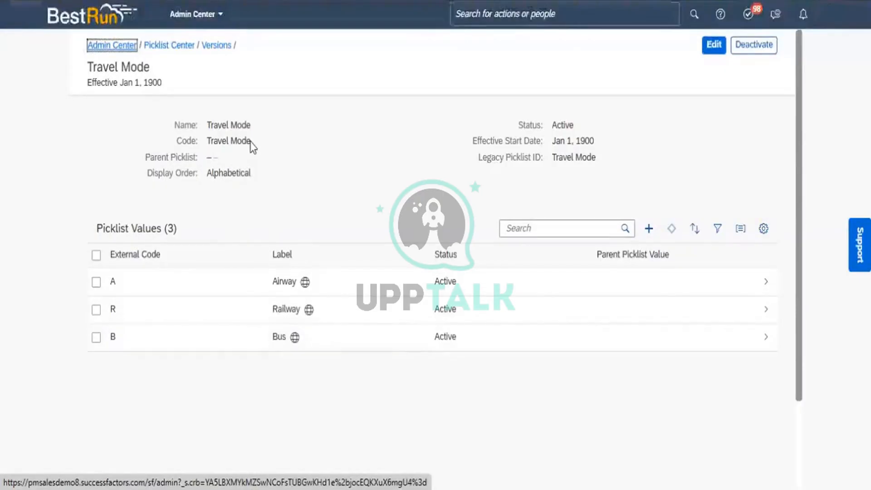
pyautogui.moveTo(249, 143); pyautogui.dragTo(205, 141)
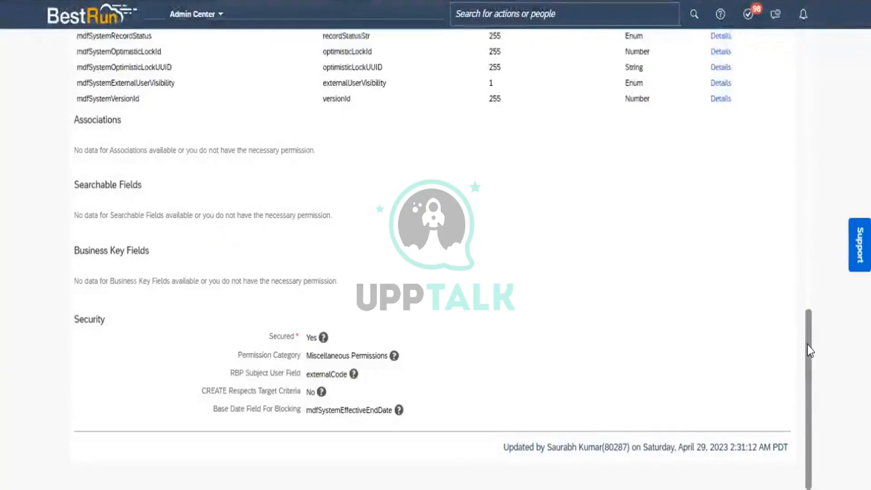
# Start a correction of the Travel Management ( TM ) object definition and open the details of the cust_travelmode field.
pyautogui.scroll(3, 803, 191)
pyautogui.scroll(10, 802, 187)
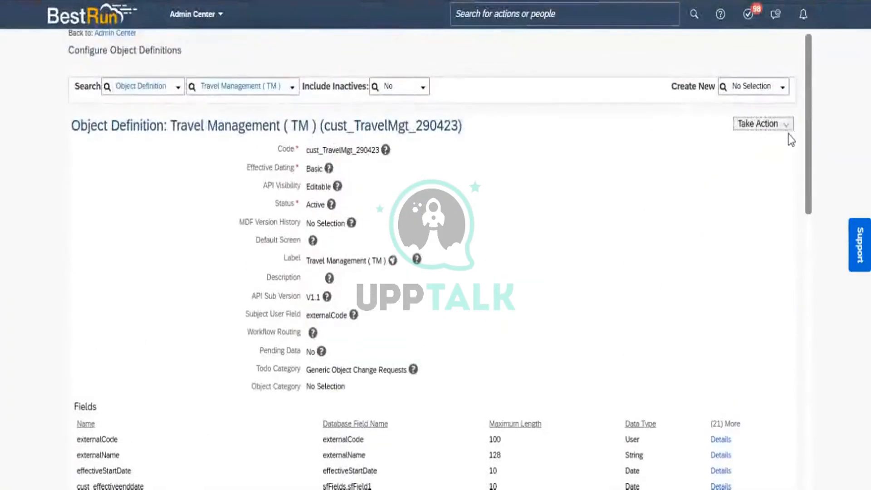
pyautogui.click(787, 126)
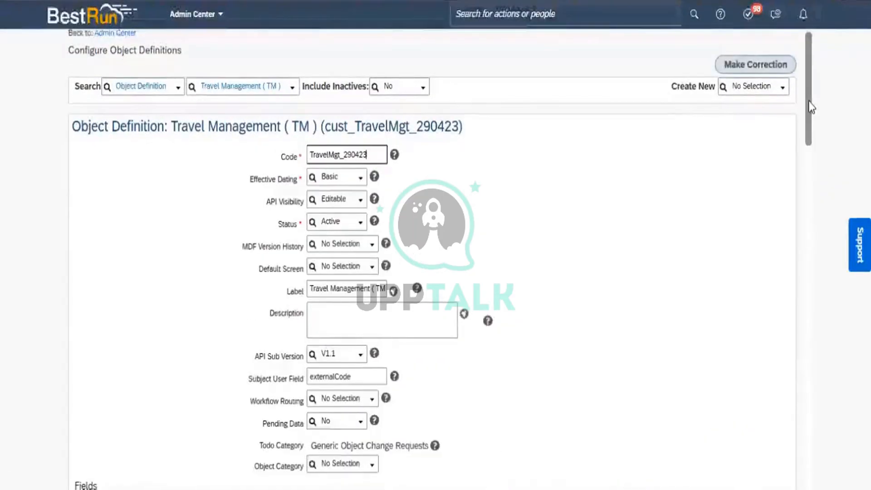
pyautogui.scroll(-5, 816, 163)
pyautogui.moveTo(818, 167); pyautogui.dragTo(819, 206)
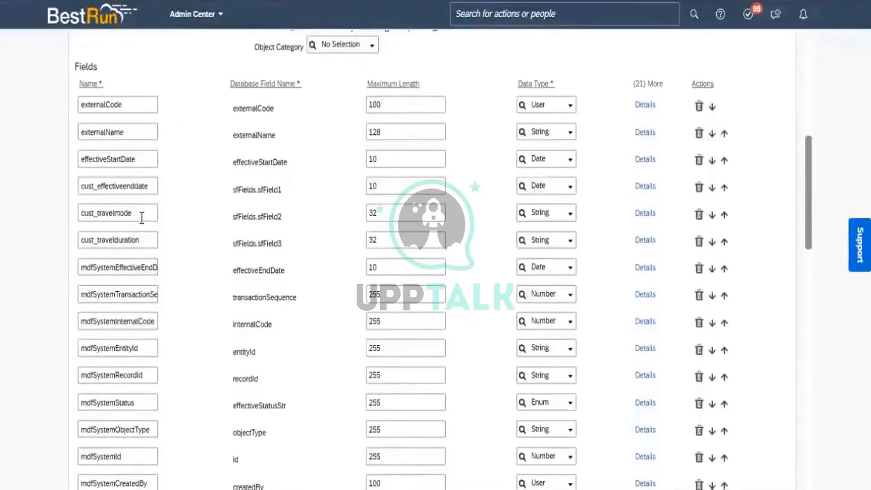
pyautogui.click(635, 213)
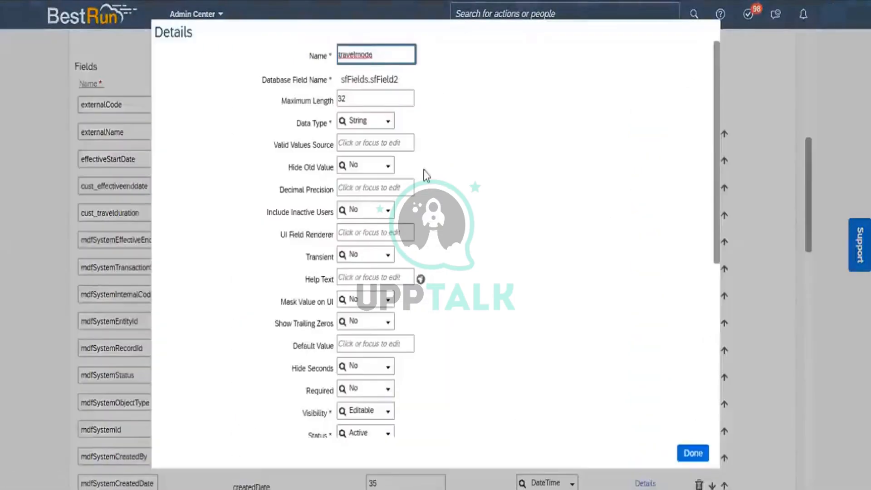
# Set the cust_travelmode field's data type to Picklist and its valid values source to Travel Mode.
pyautogui.click(388, 122)
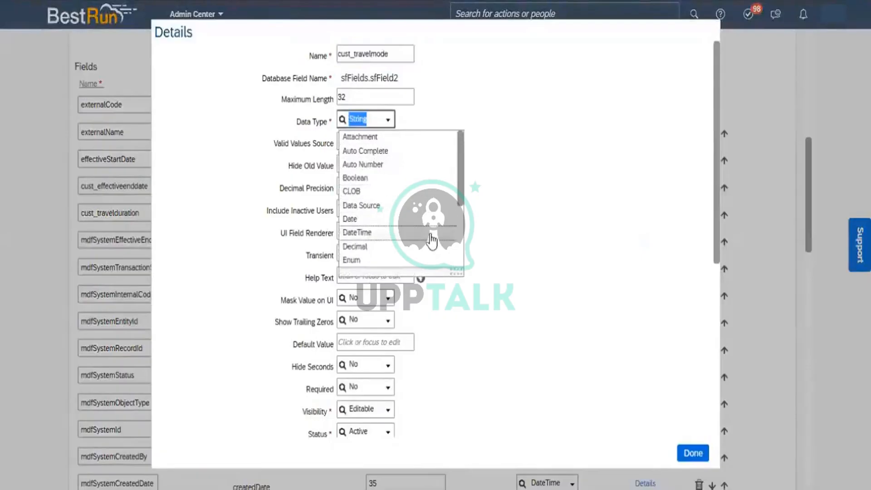
pyautogui.scroll(-2, 462, 247)
pyautogui.scroll(-3, 462, 247)
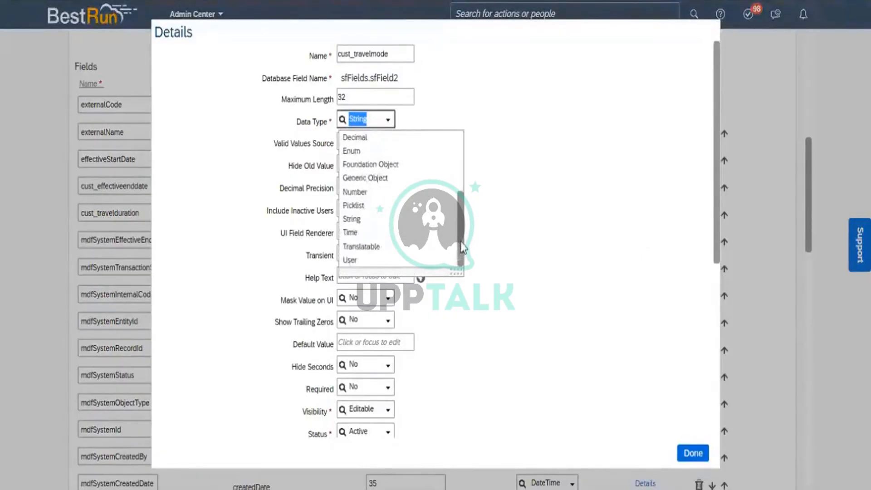
pyautogui.click(364, 206)
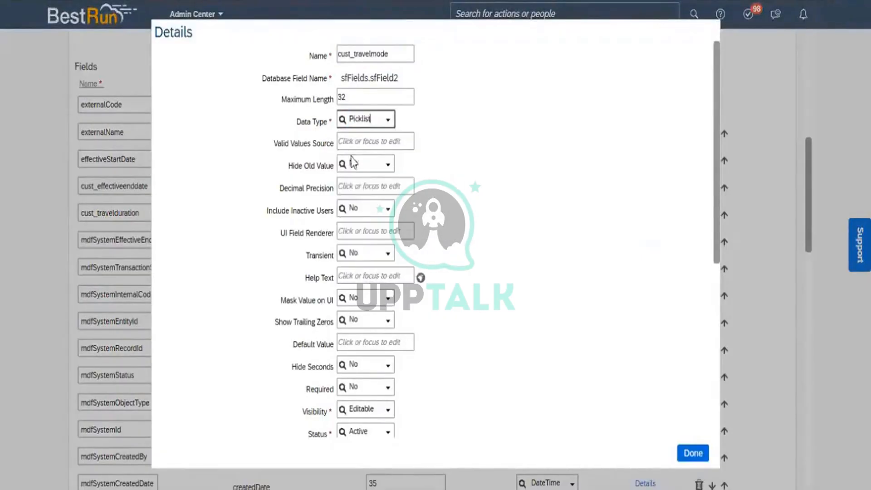
pyautogui.click(357, 138)
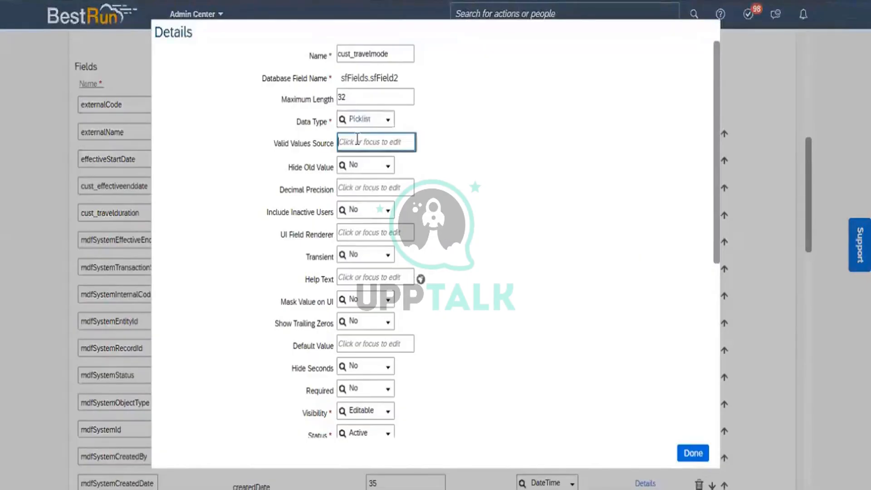
pyautogui.write('Travel Mode')
pyautogui.click(490, 186)
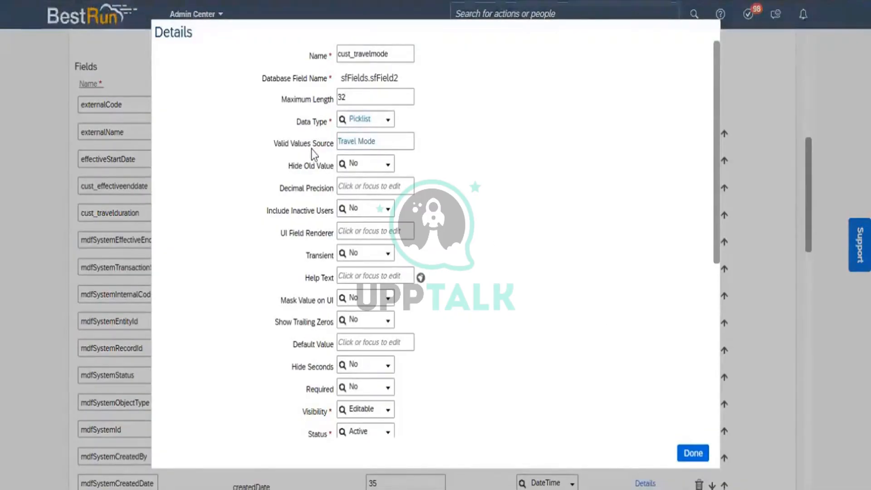
# Finish the cust_travelmode field details, save the corrected Travel Management ( TM ) object definition and accept the field's data type change.
pyautogui.click(356, 146)
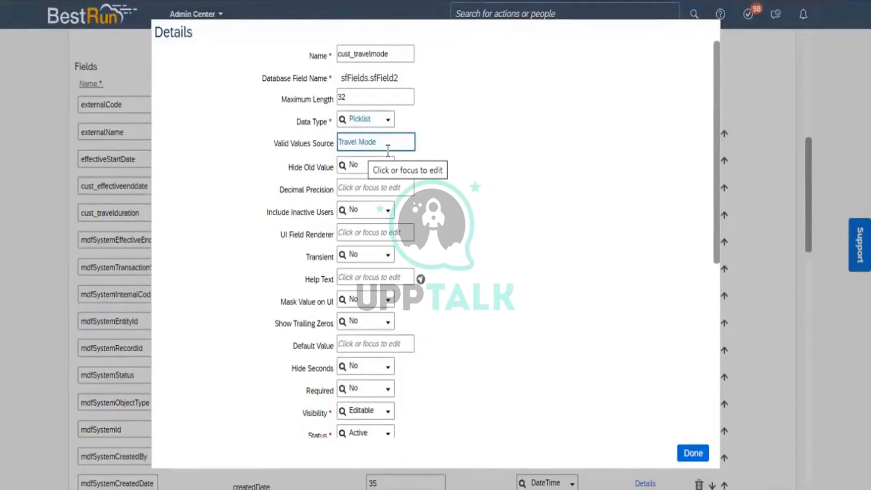
pyautogui.click(693, 453)
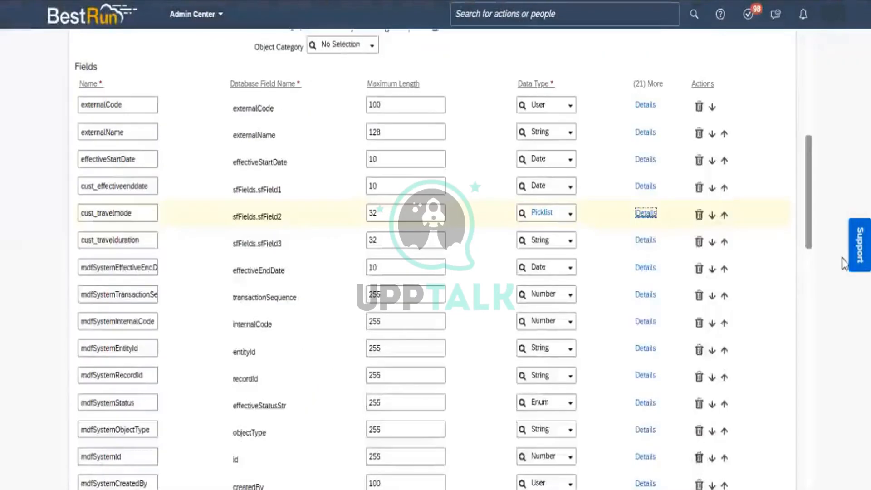
pyautogui.moveTo(810, 227); pyautogui.dragTo(819, 470)
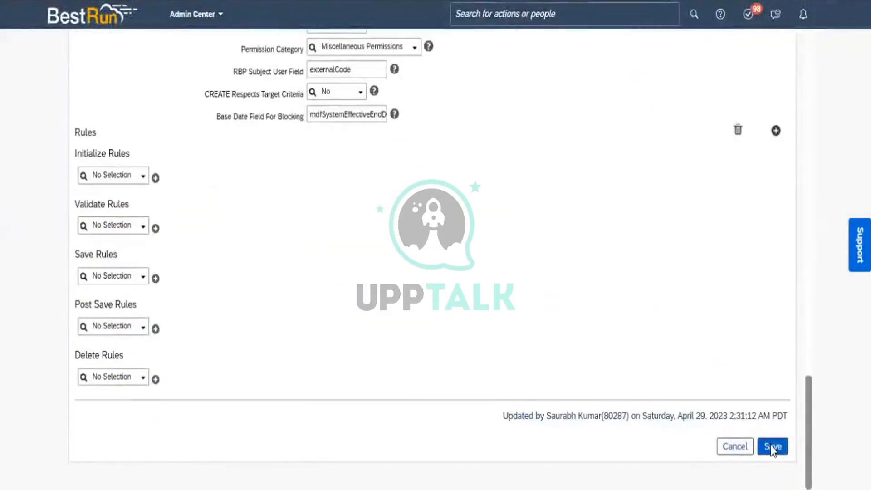
pyautogui.click(772, 447)
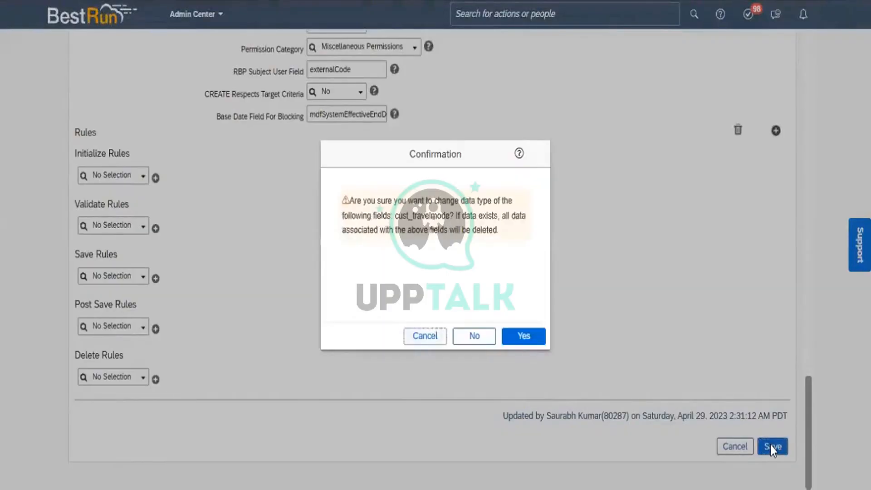
pyautogui.click(522, 338)
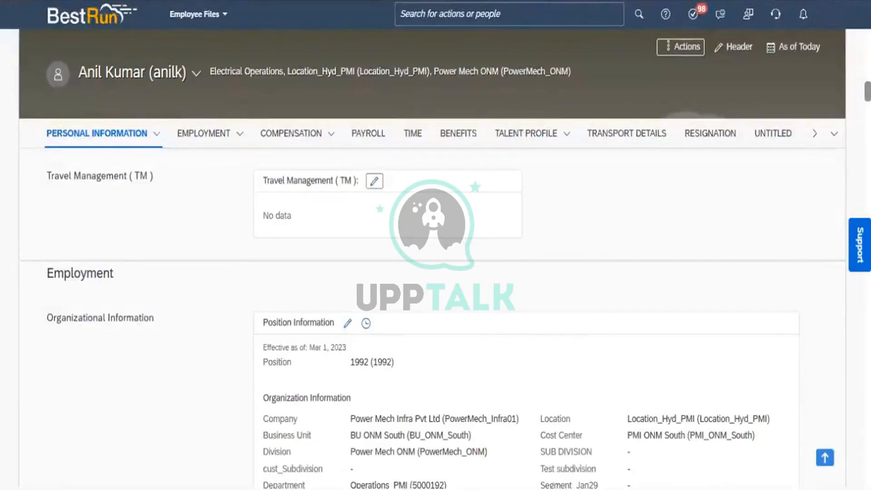
# Reload the employee's profile and go to the Travel Management ( TM ) section under Personal Information.
pyautogui.press('F5')
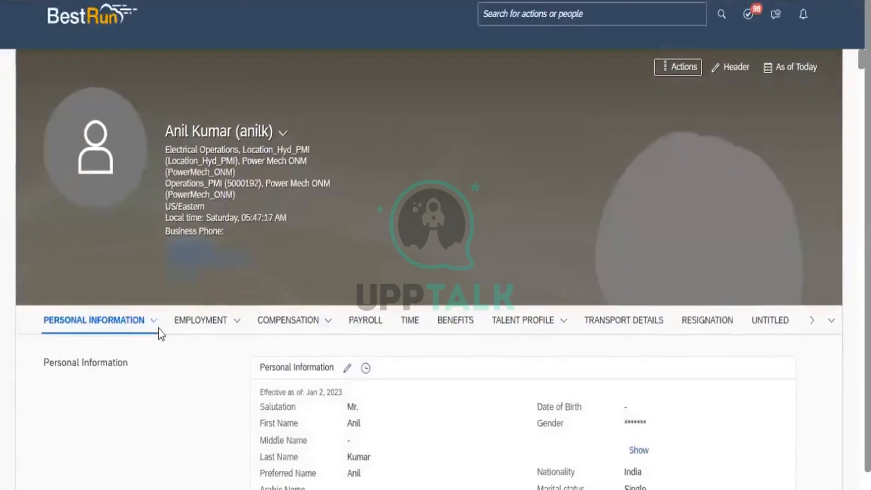
pyautogui.click(156, 311)
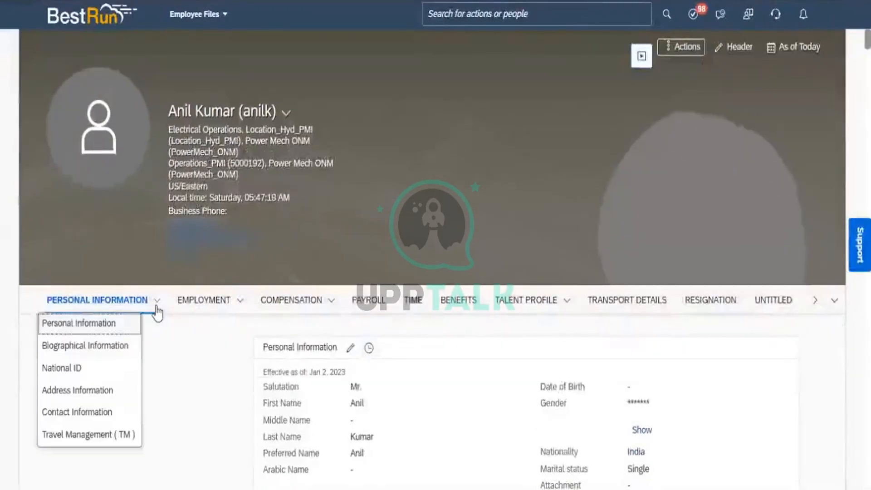
pyautogui.click(100, 433)
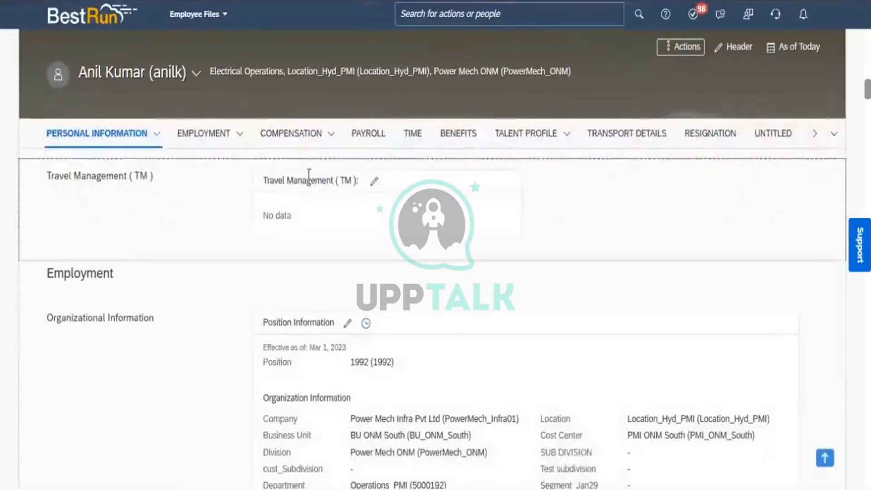
# Open the Travel Management ( TM ) block for editing, check the Travel Mode options and leave without saving.
pyautogui.click(374, 181)
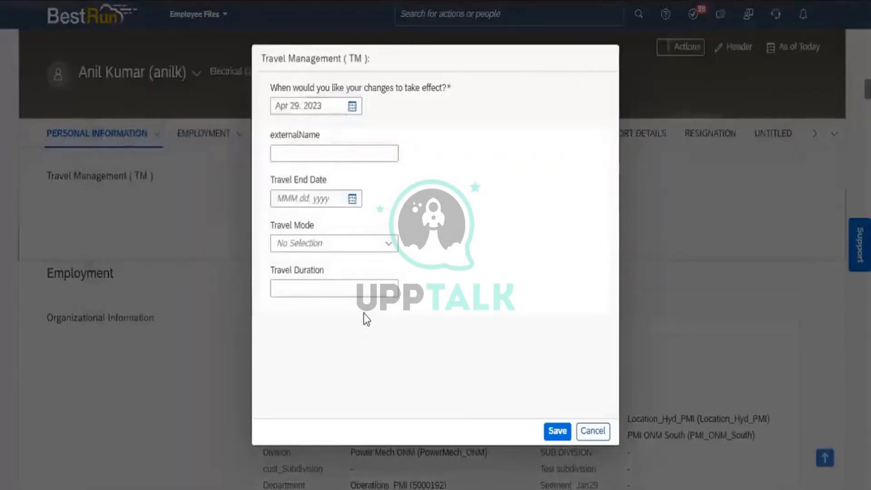
pyautogui.click(385, 248)
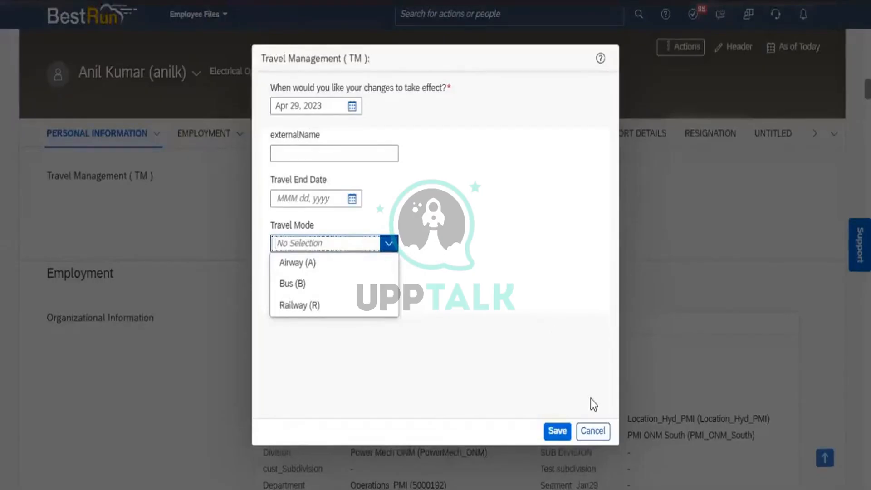
pyautogui.click(606, 432)
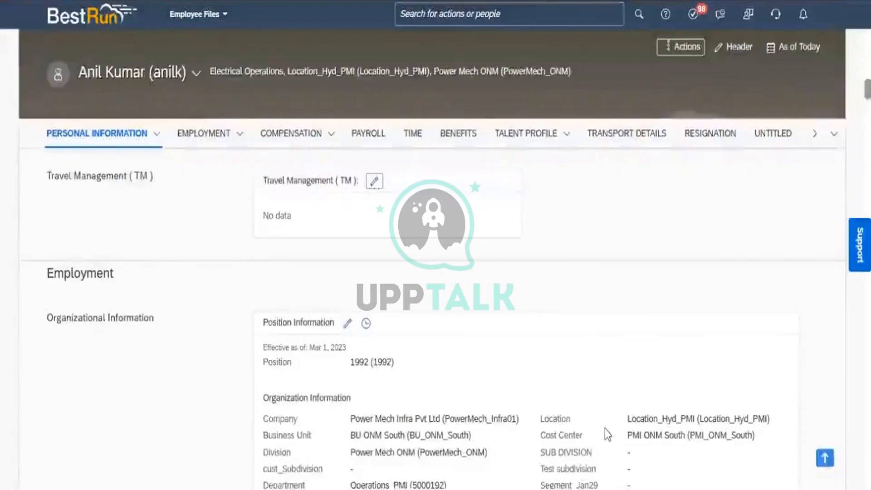